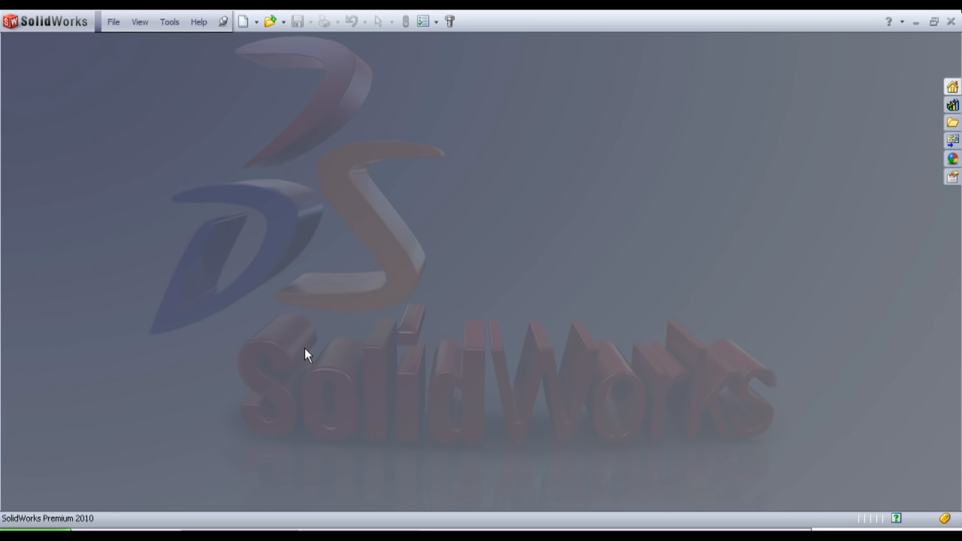
Step: Create a new part and sketch a hexagon centred on the origin of the Top Plane, with an inscribed circle about 36 mm in diameter
left_click(245, 22)
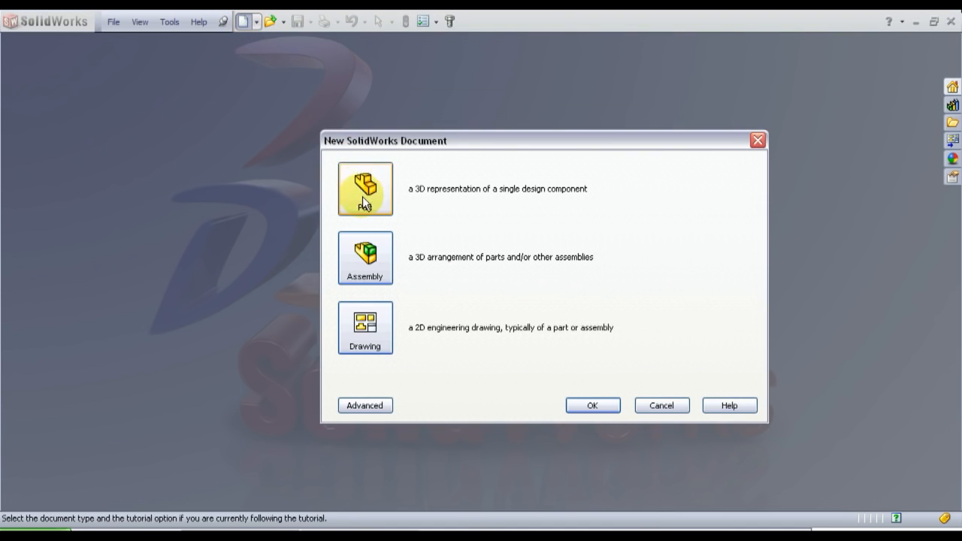
left_click(590, 404)
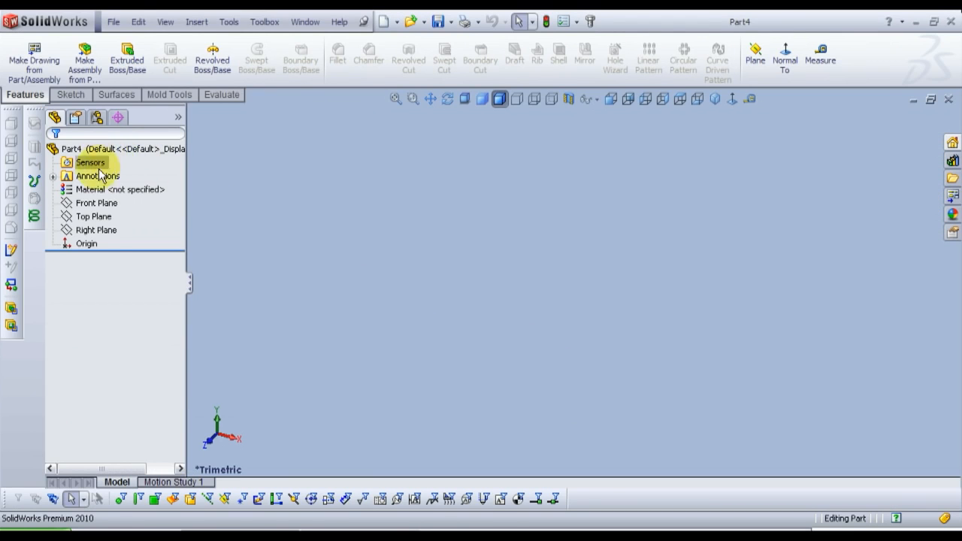
left_click(103, 221)
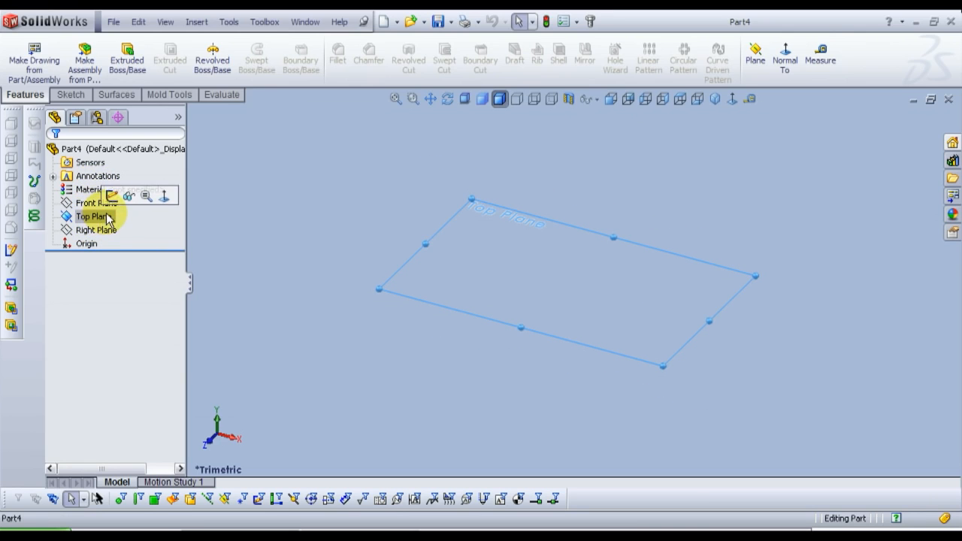
left_click(112, 197)
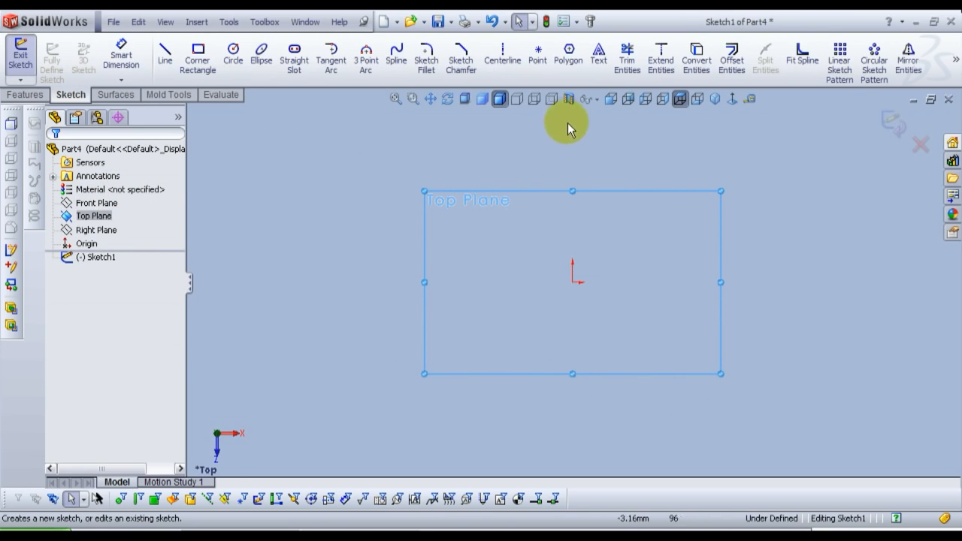
left_click(571, 66)
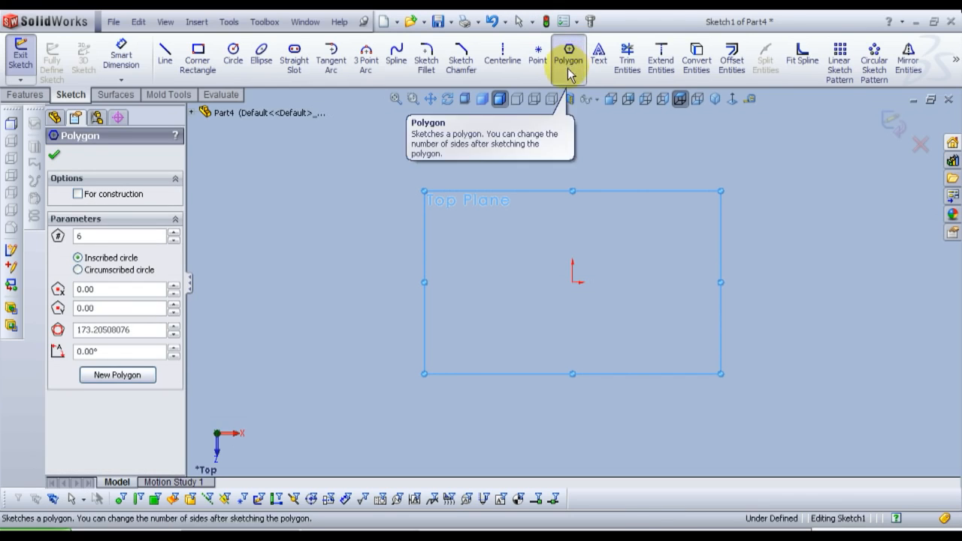
left_click_drag(572, 282, 539, 287)
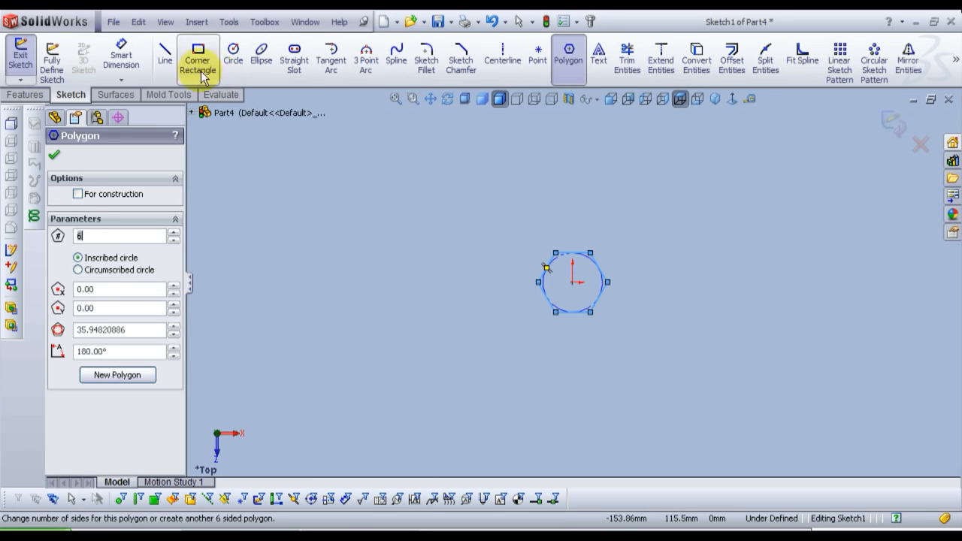
Step: Dimension the hexagon's width between its two opposite side corners as 18.6 mm, placing the dimension above the shape
left_click(118, 61)
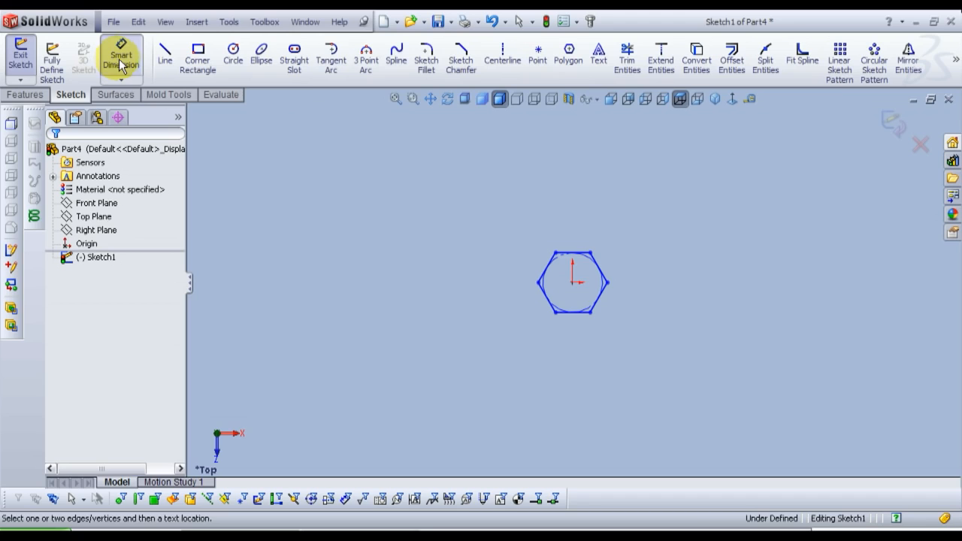
left_click(538, 283)
left_click(607, 282)
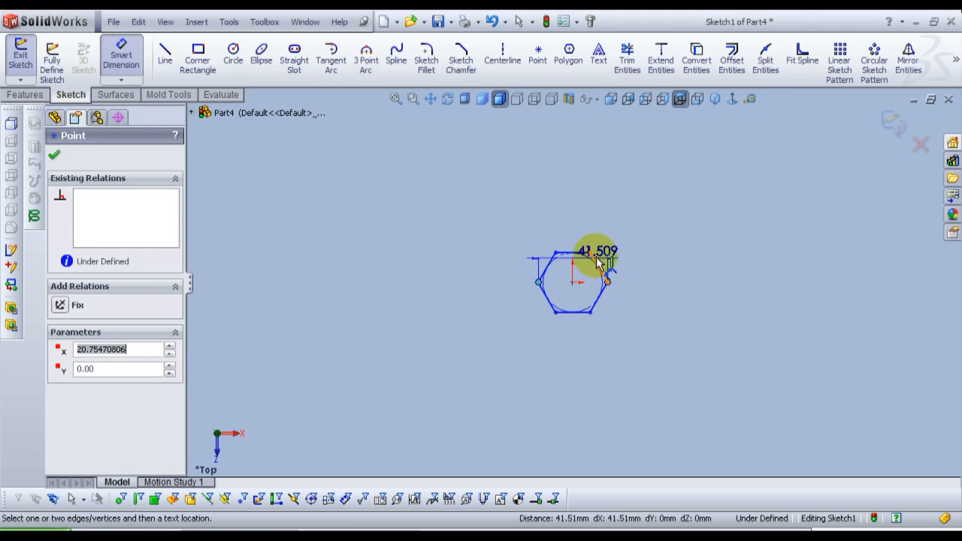
left_click(578, 246)
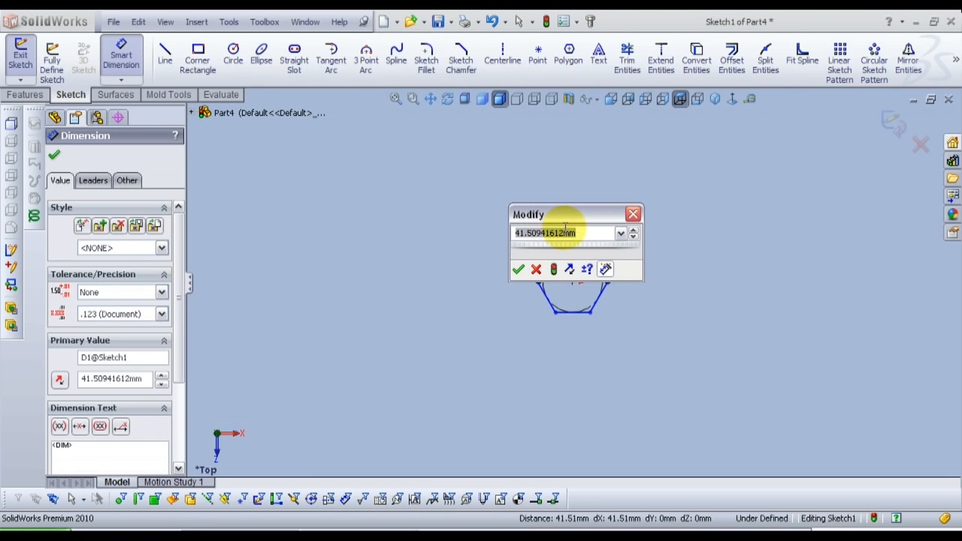
type("18.6")
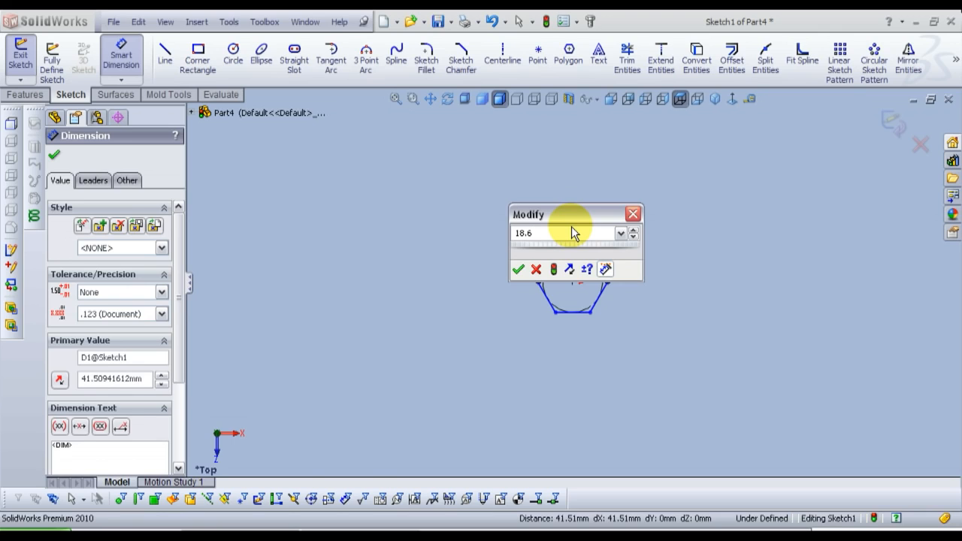
key("Return")
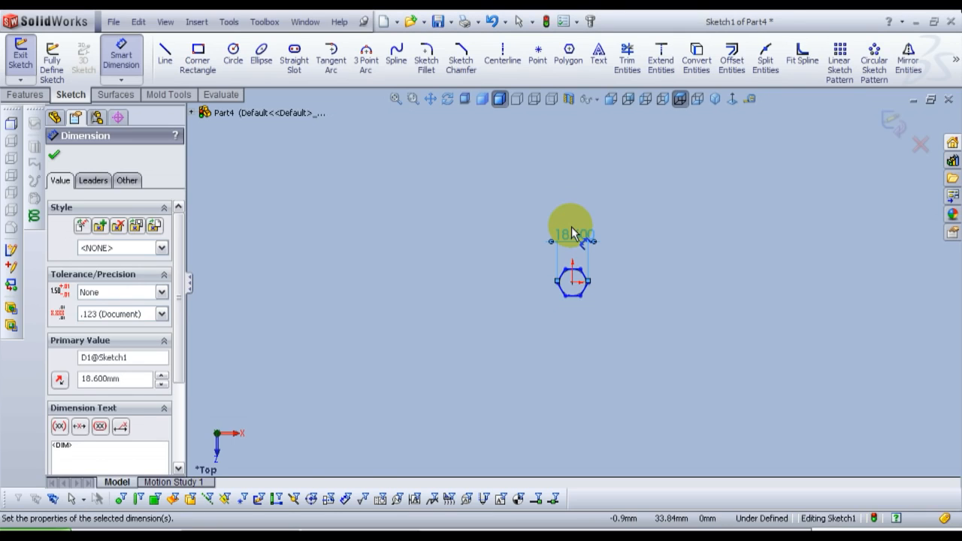
left_click_drag(573, 228, 573, 247)
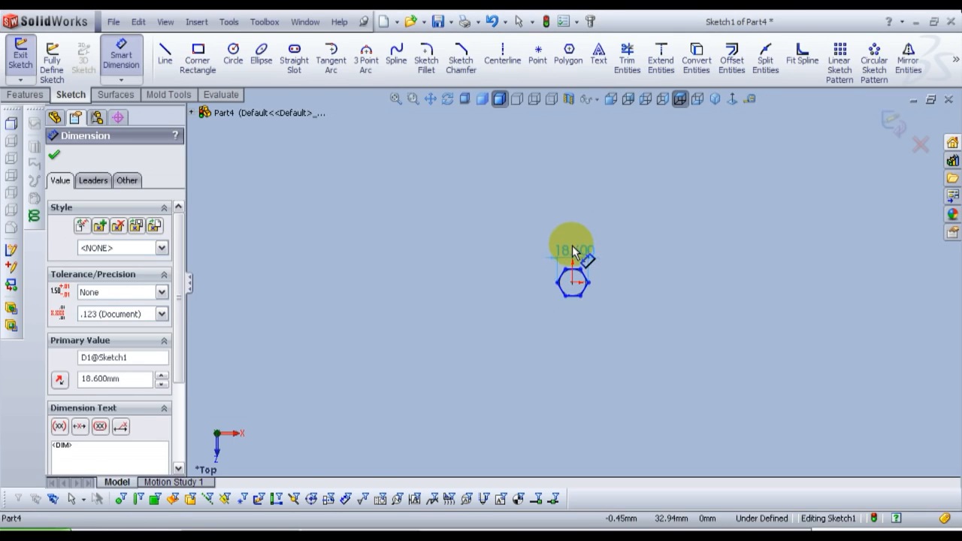
left_click(396, 103)
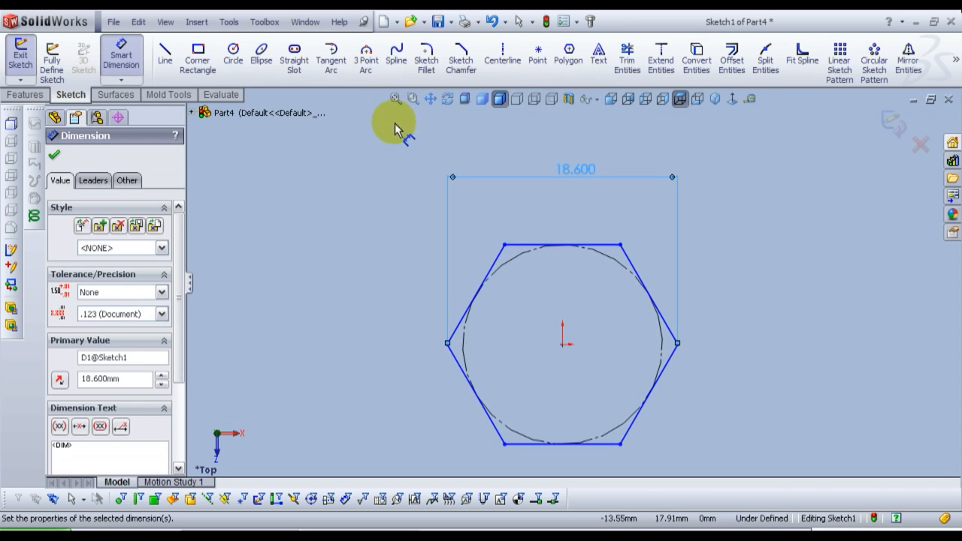
left_click(55, 156)
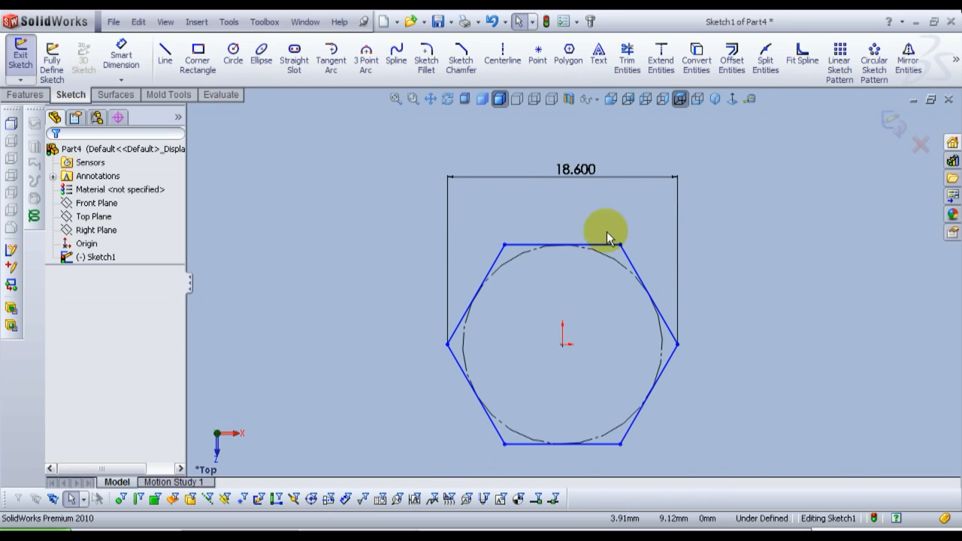
Step: Add a horizontal relation between the hexagon's two side corners and its centre point, and exit the sketch
left_click(448, 345)
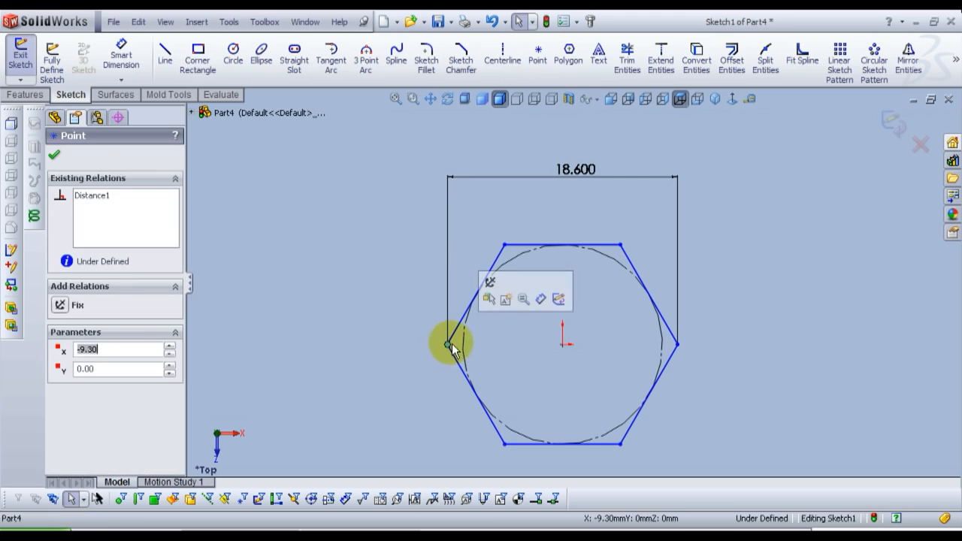
left_click(563, 347, "ctrl")
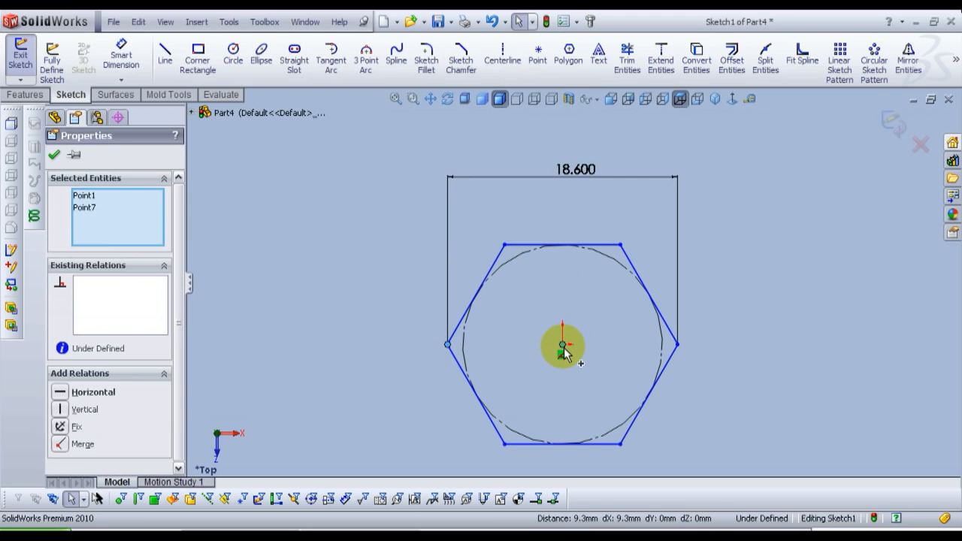
left_click(678, 346, "ctrl")
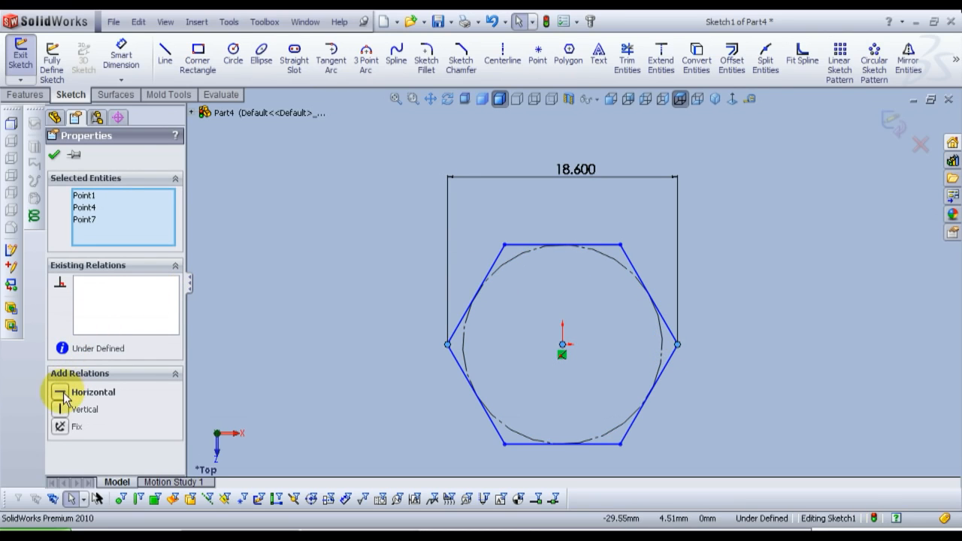
left_click(61, 396)
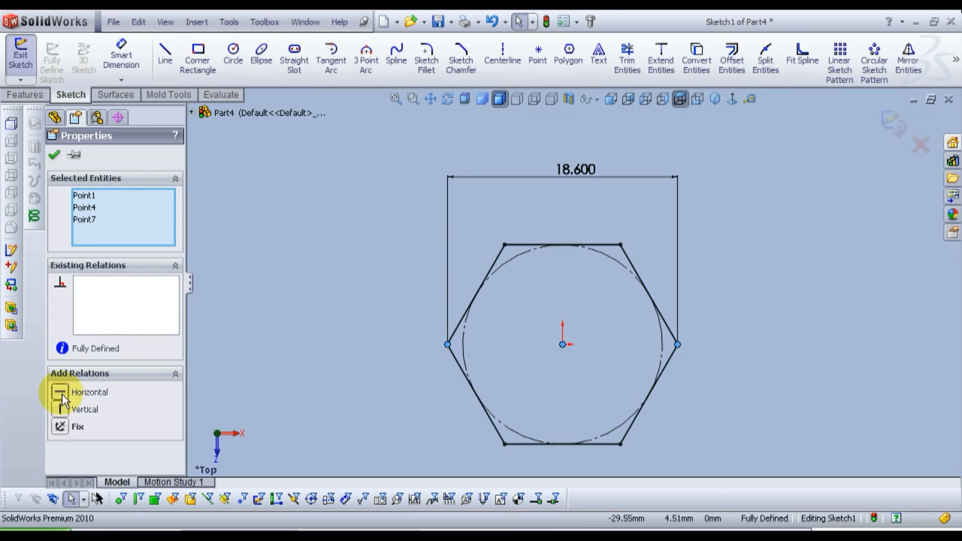
left_click(54, 155)
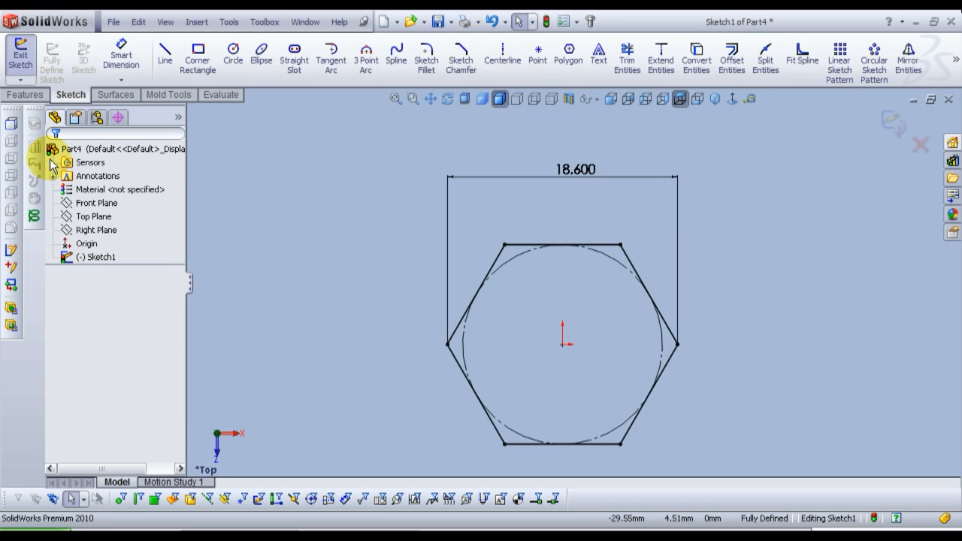
left_click(895, 135)
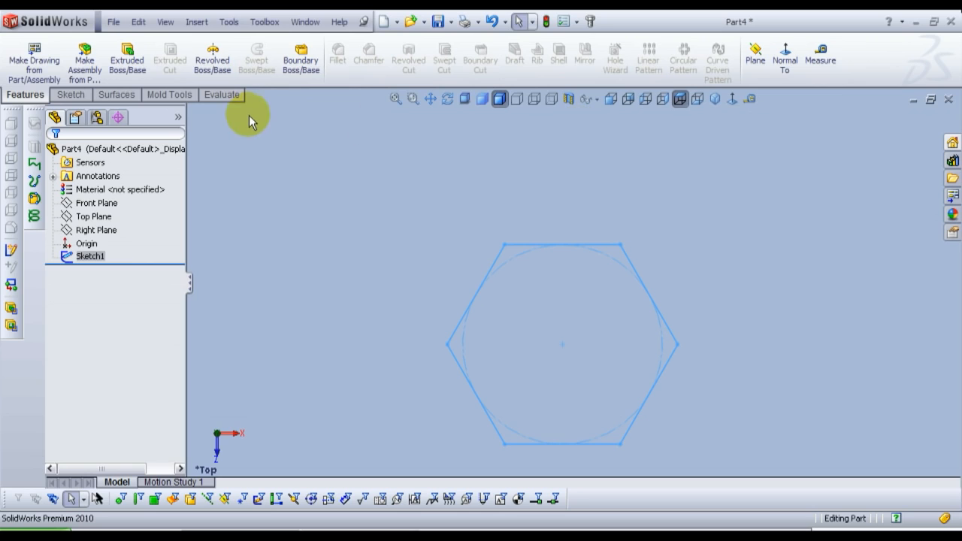
Step: Extrude the hexagon sketch as a blind boss with a depth of 7 mm
left_click(129, 66)
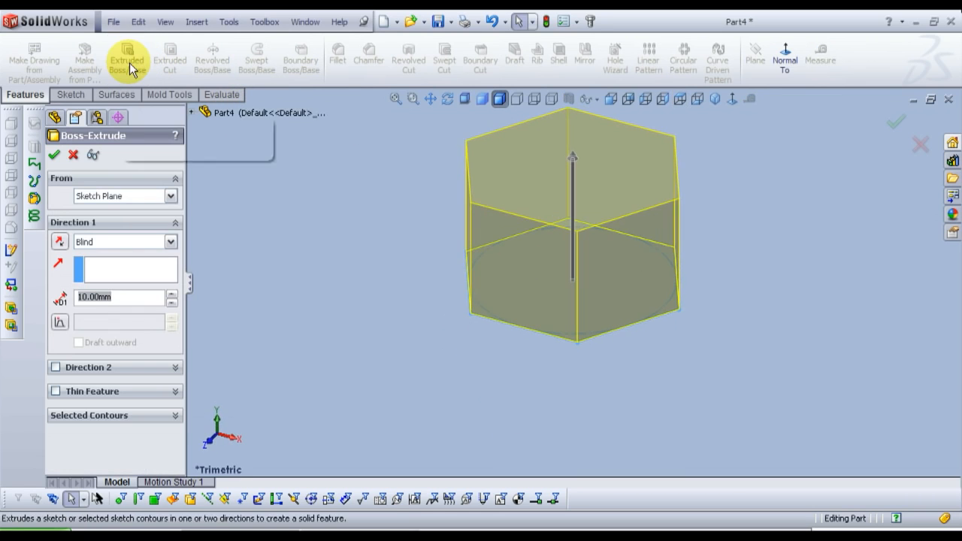
left_click(396, 100)
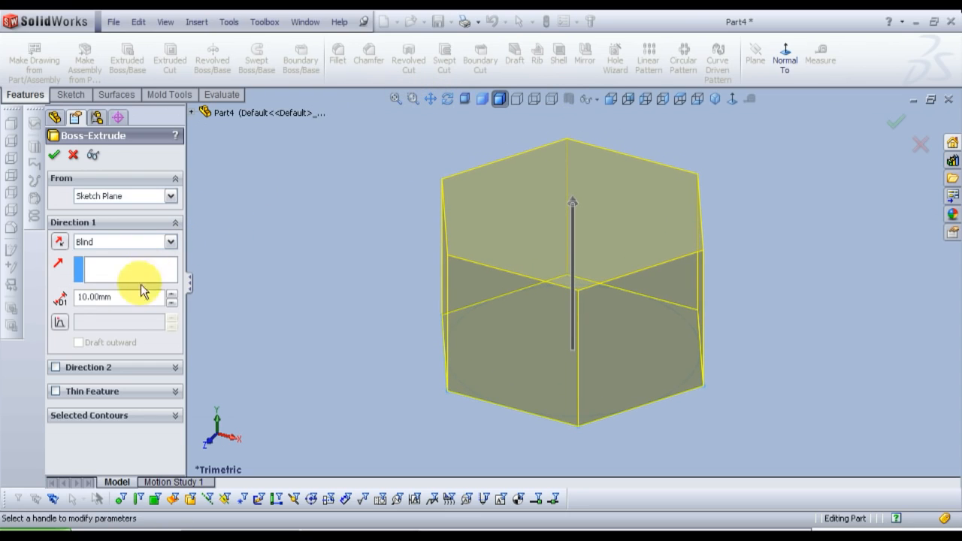
left_click_drag(128, 297, 19, 309)
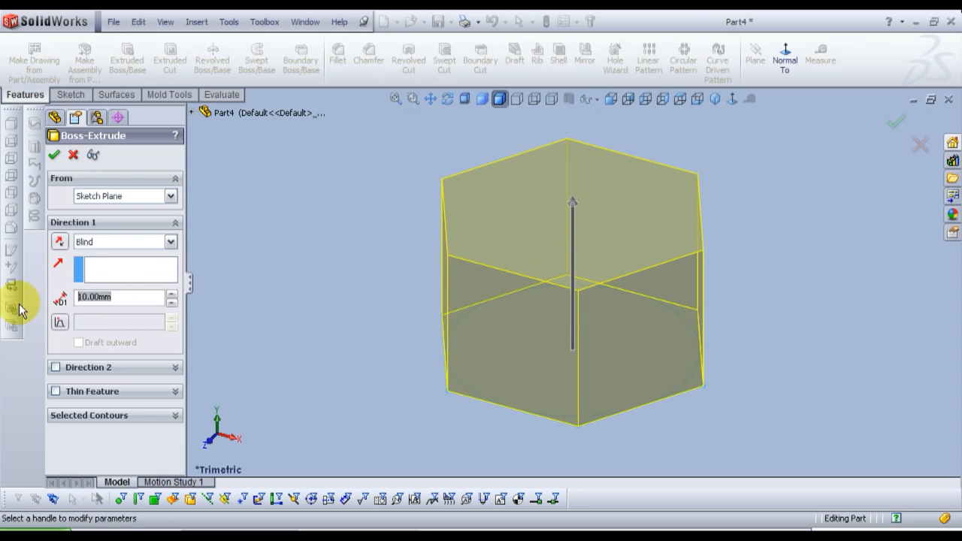
type("7")
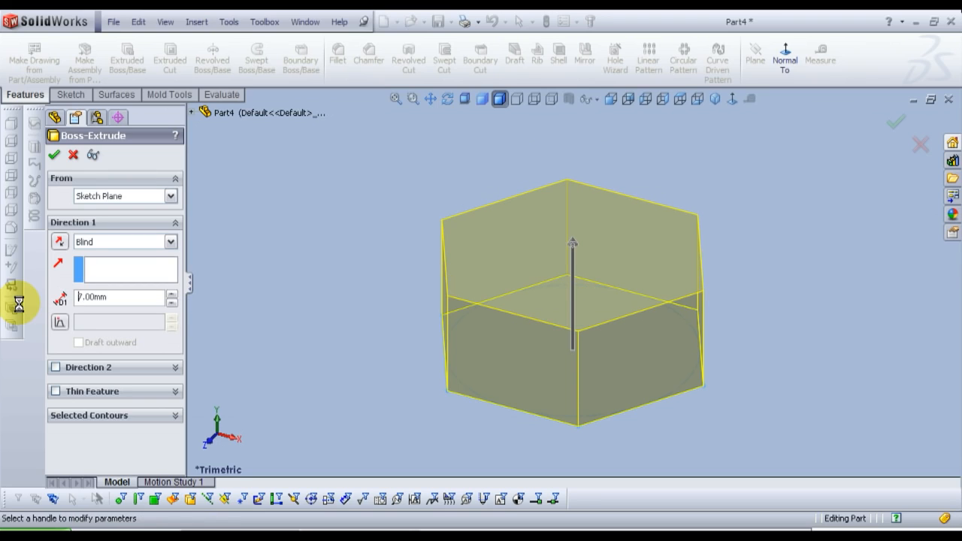
left_click(54, 155)
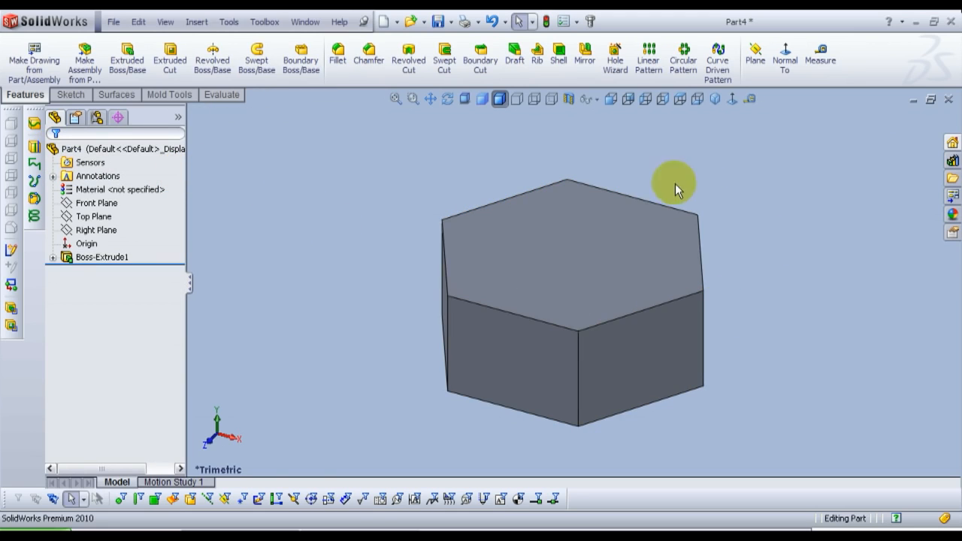
Step: Sketch a circle of about 8.05 mm radius centred on the origin on the hexagonal solid's top face
left_click(564, 254)
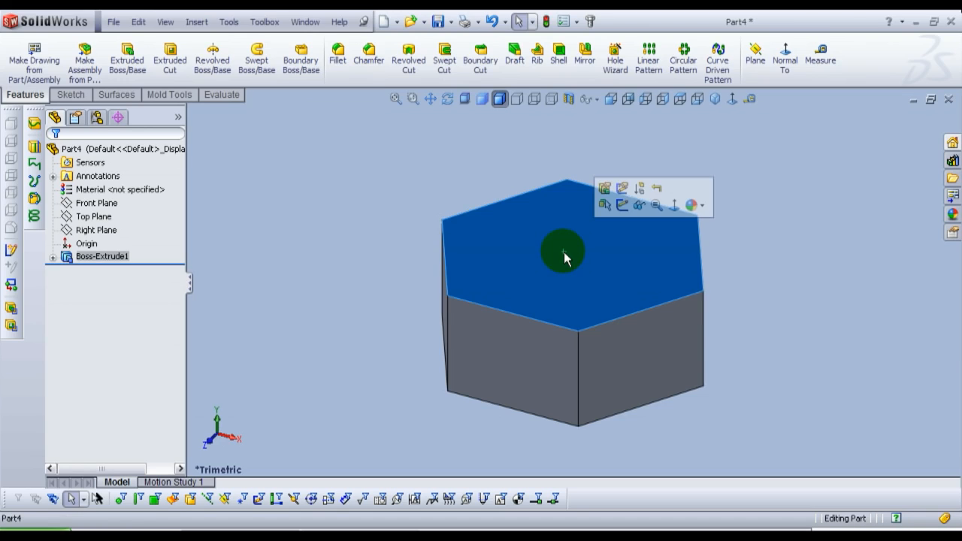
left_click(622, 207)
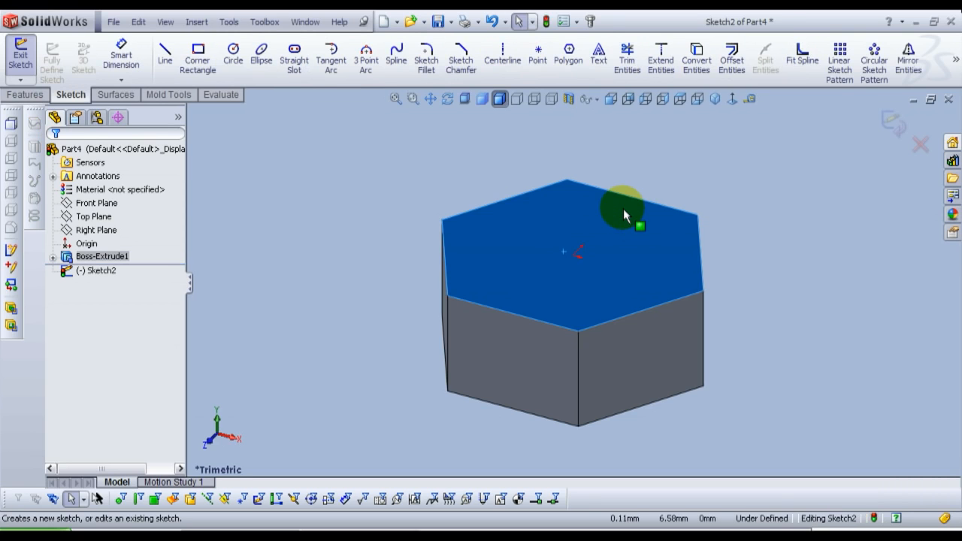
left_click(733, 102)
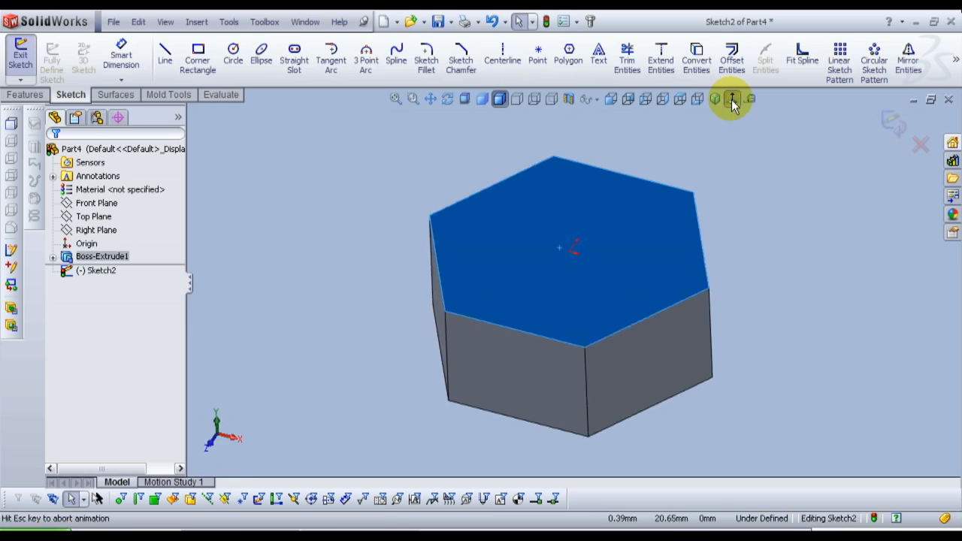
left_click(233, 54)
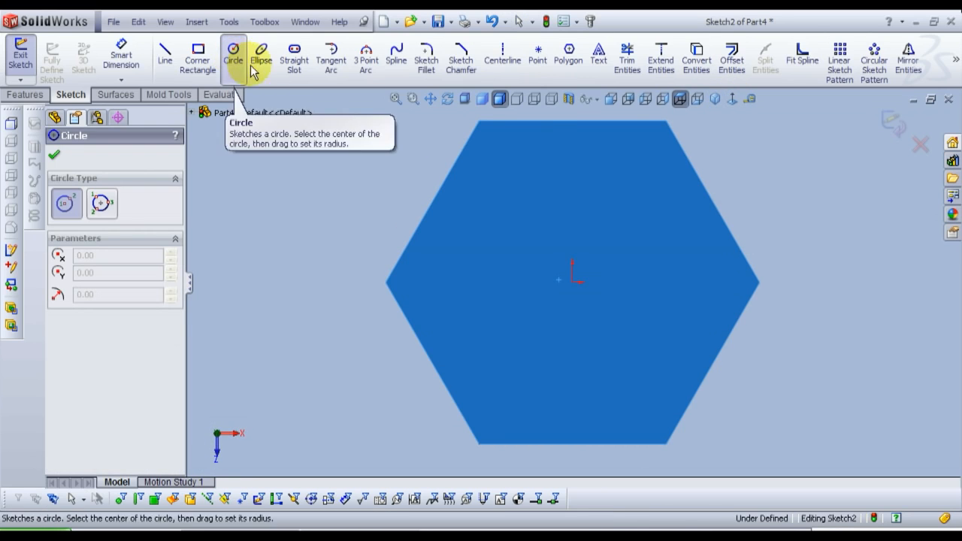
left_click(572, 282)
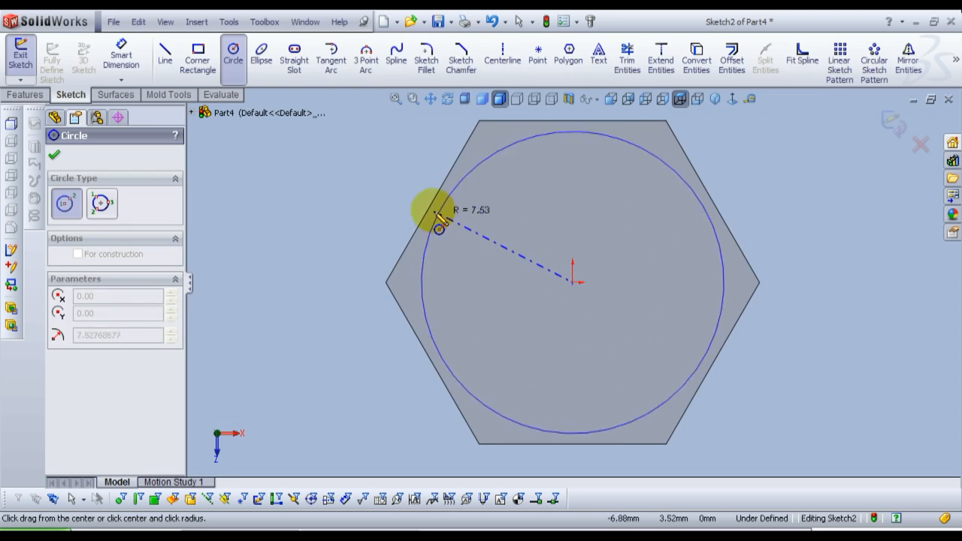
left_click(434, 208)
right_click(440, 216)
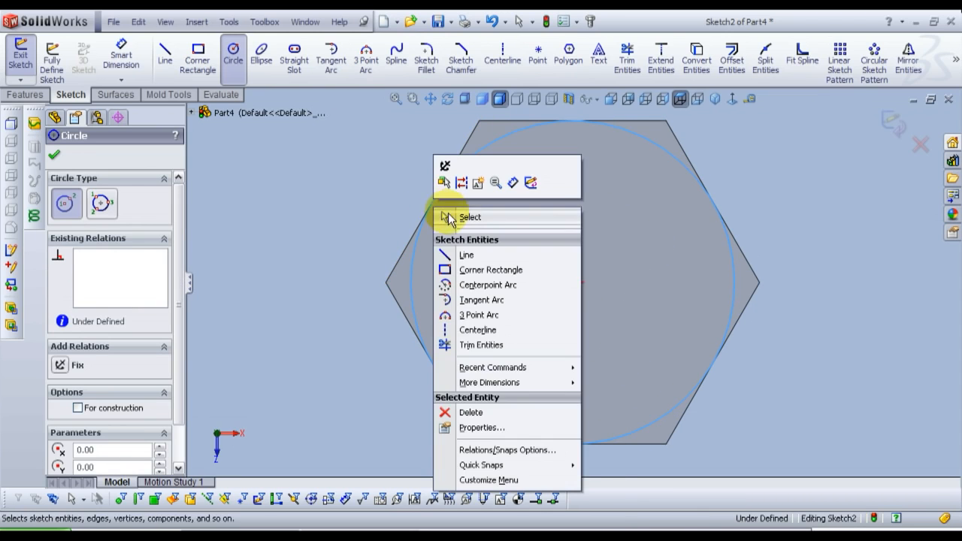
left_click(454, 216)
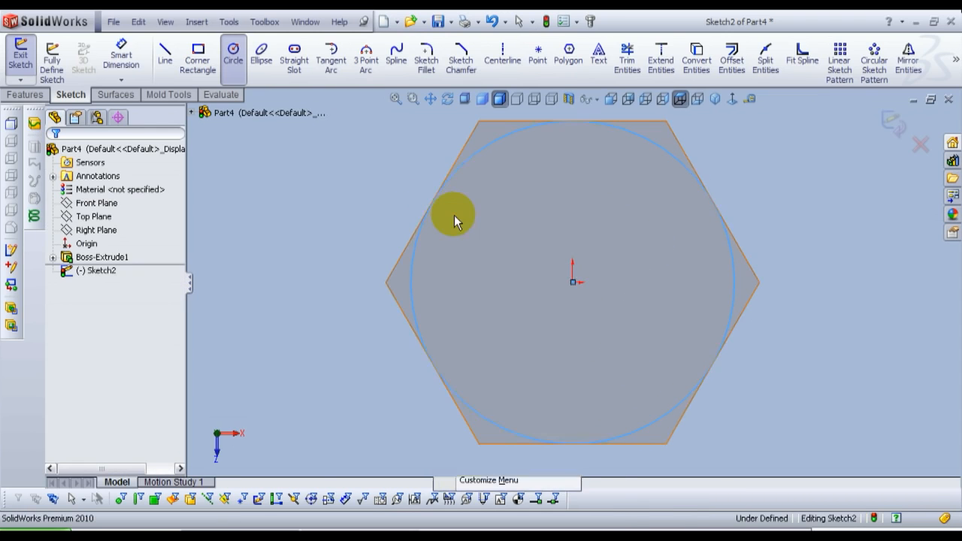
Step: Add a tangent relation between the circle and the upper-left edge of the hexagonal face
left_click(413, 276)
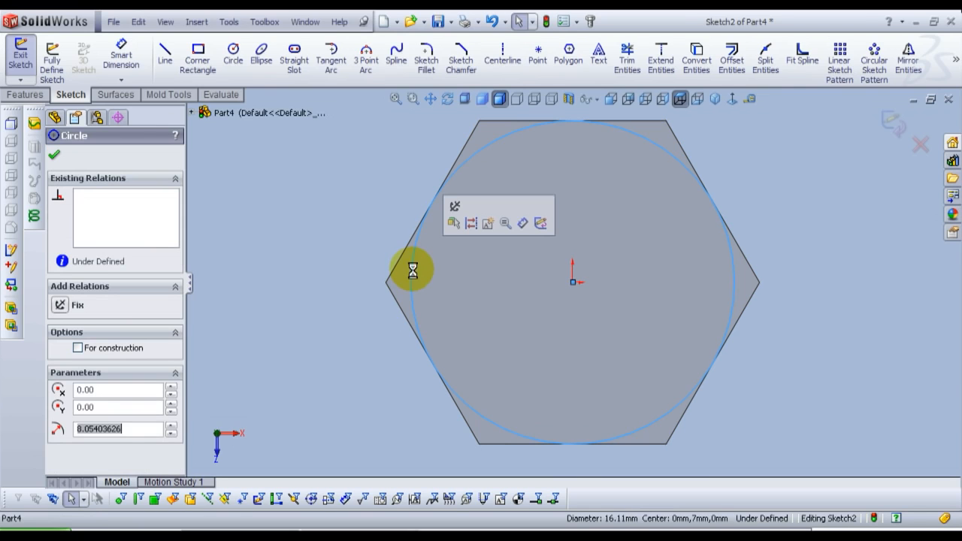
left_click(402, 264, "ctrl")
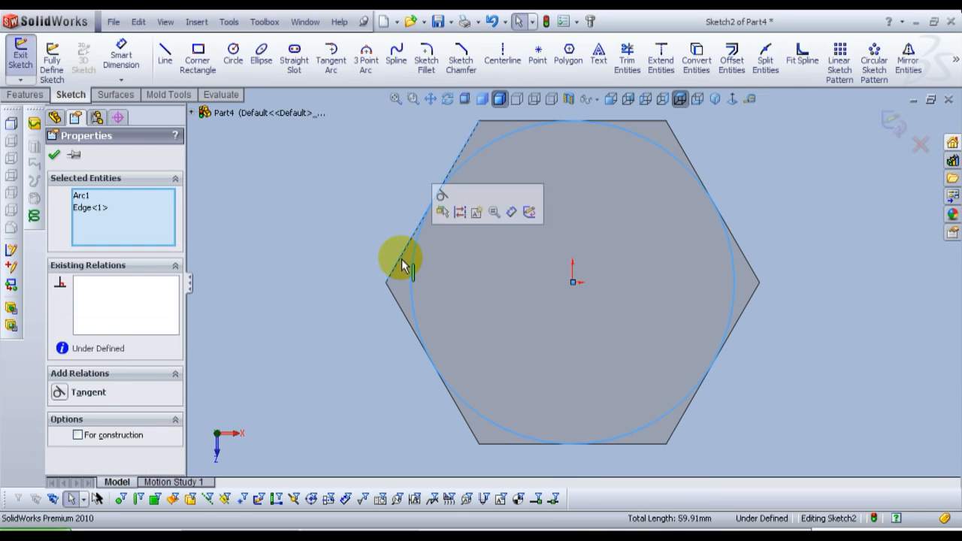
left_click(59, 393)
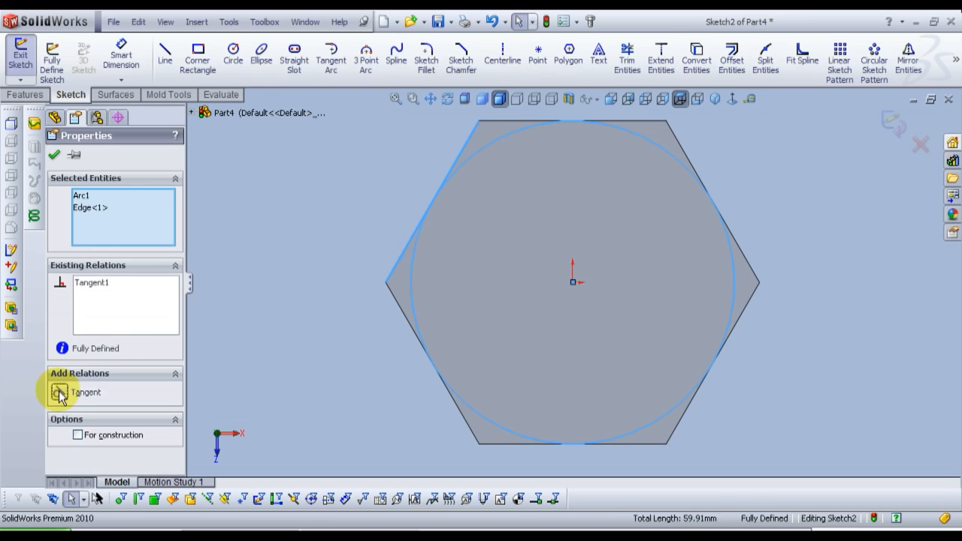
Step: Accept the circle's tangent relation and exit the sketch on the hexagon's top face
left_click(54, 154)
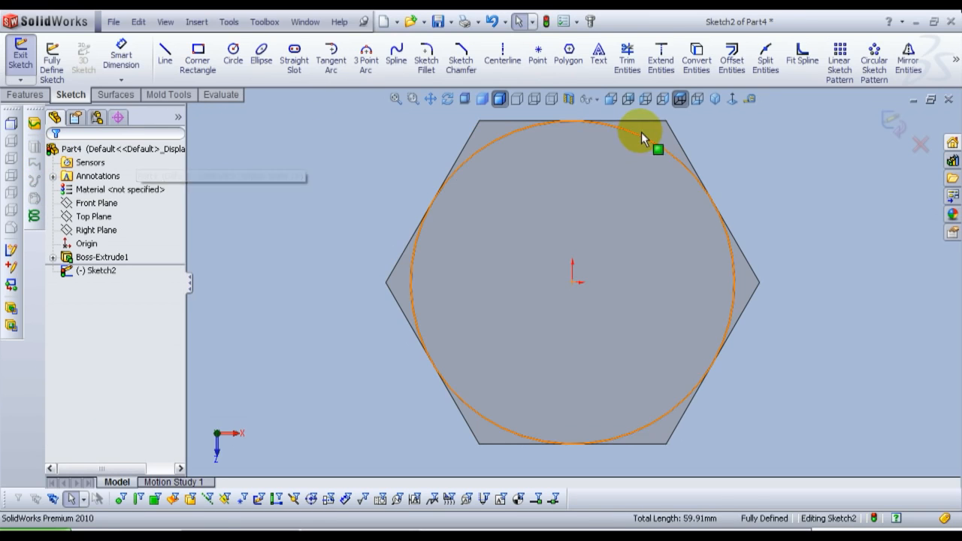
left_click(715, 101)
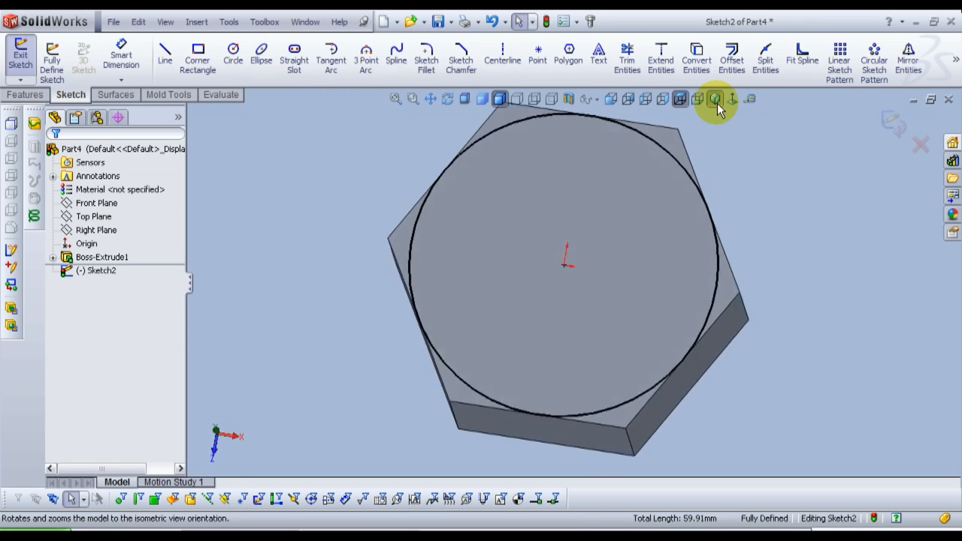
left_click(888, 125)
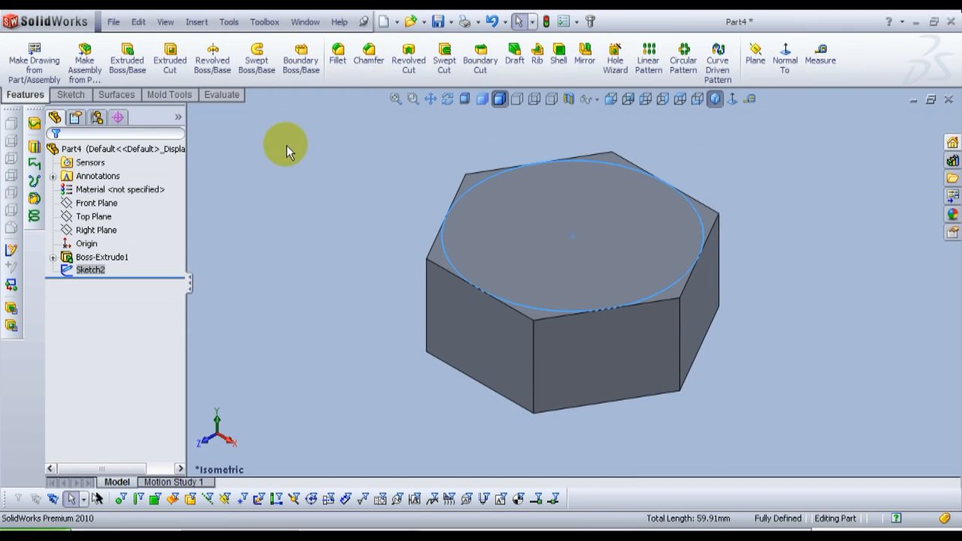
Step: Cut-extrude the circle sketch blind 7 mm with the side to cut flipped and a 60-degree draft to bevel the hexagon's top corners
left_click(166, 68)
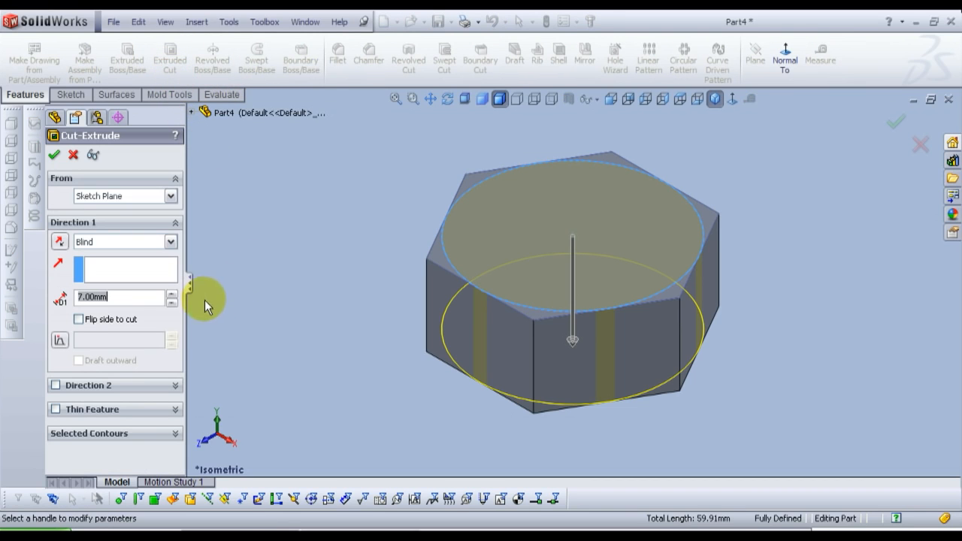
left_click(79, 319)
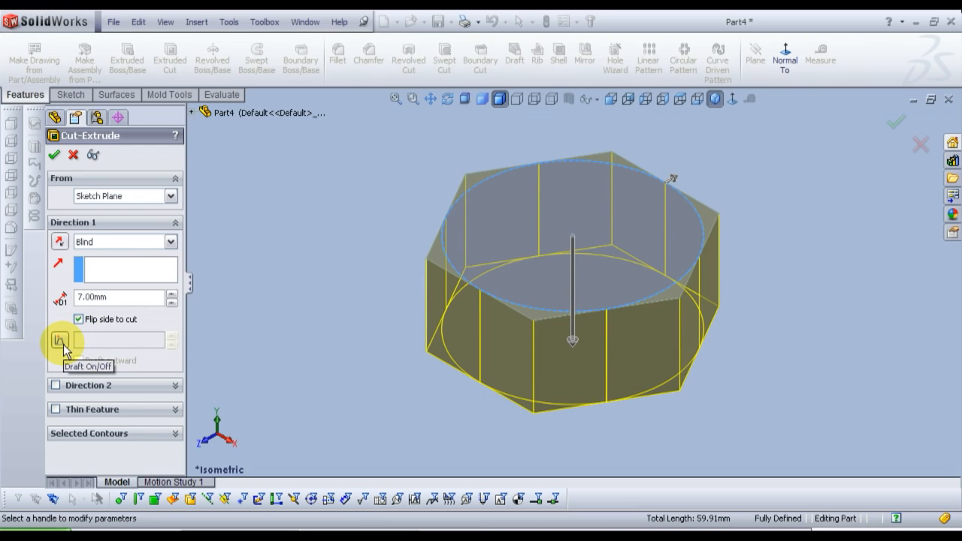
left_click(59, 341)
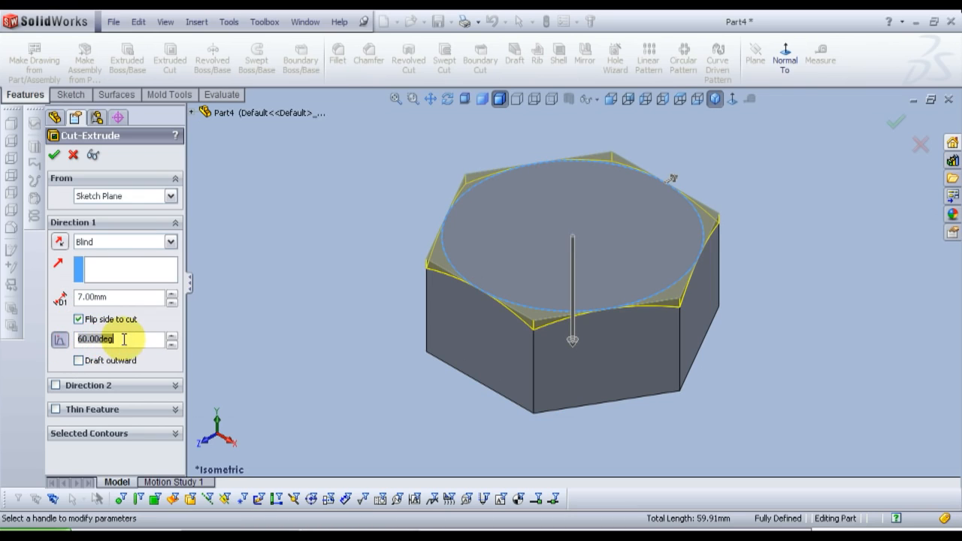
left_click(85, 339)
left_click_drag(85, 340, 58, 347)
type("60")
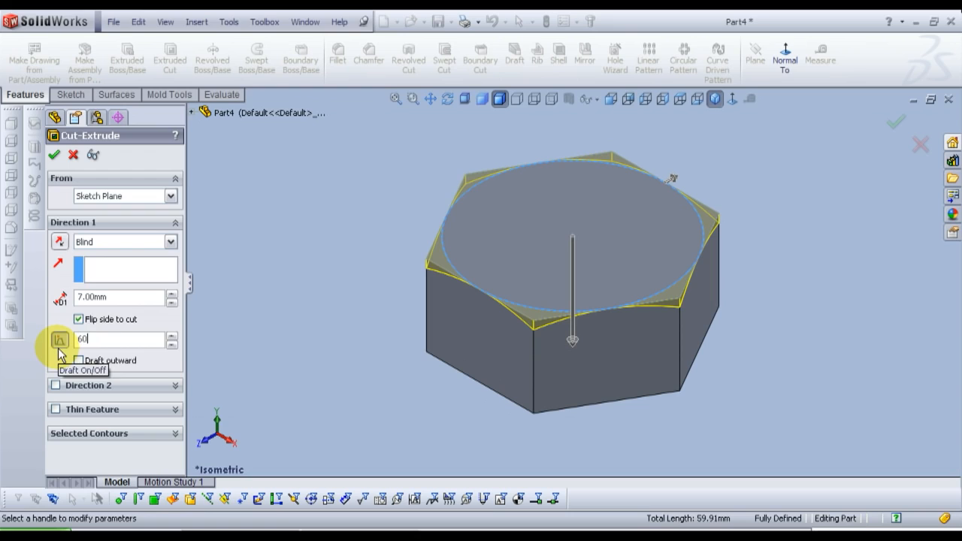
key("Return")
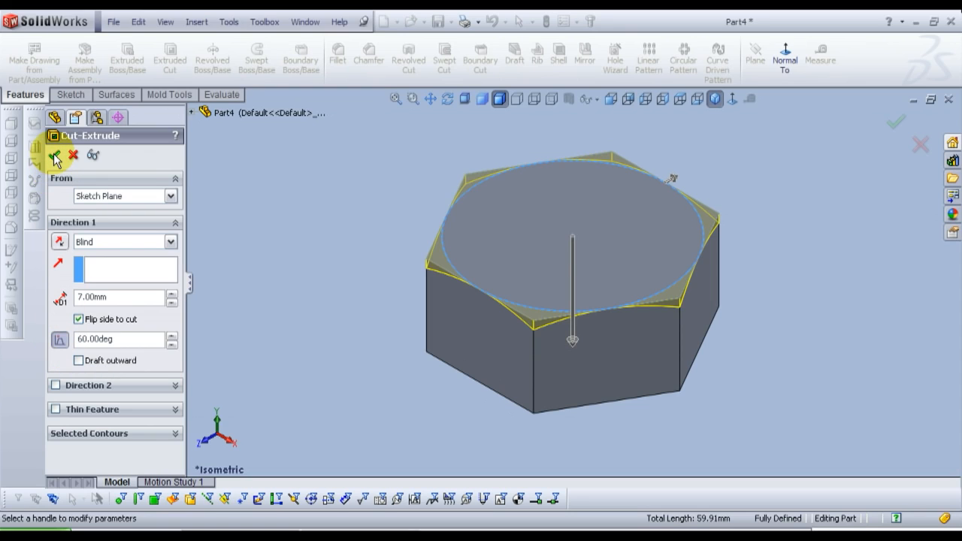
left_click(54, 155)
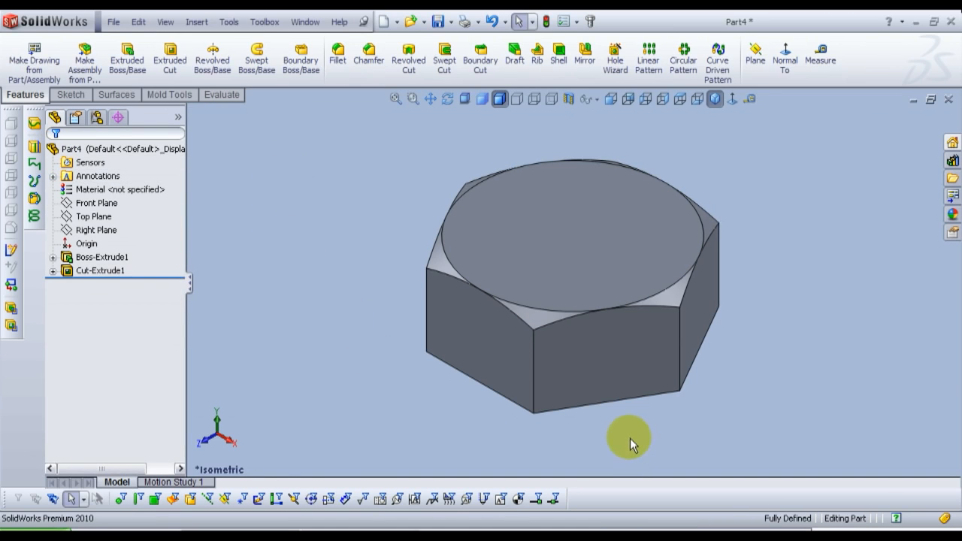
Step: Sketch a circle about 9.4 mm in diameter centred on the origin on the hexagonal head's bottom face
middle_click_drag(626, 440, 571, 191)
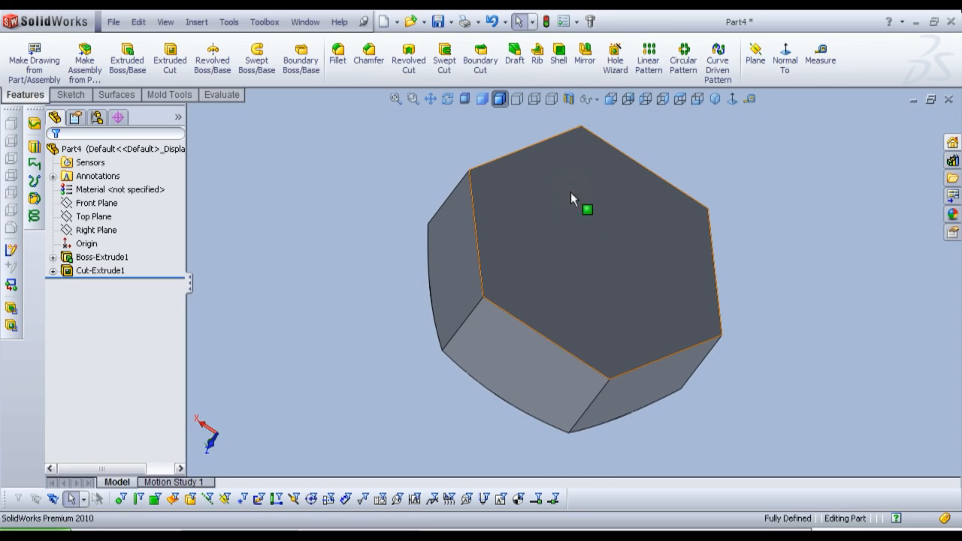
left_click(576, 273)
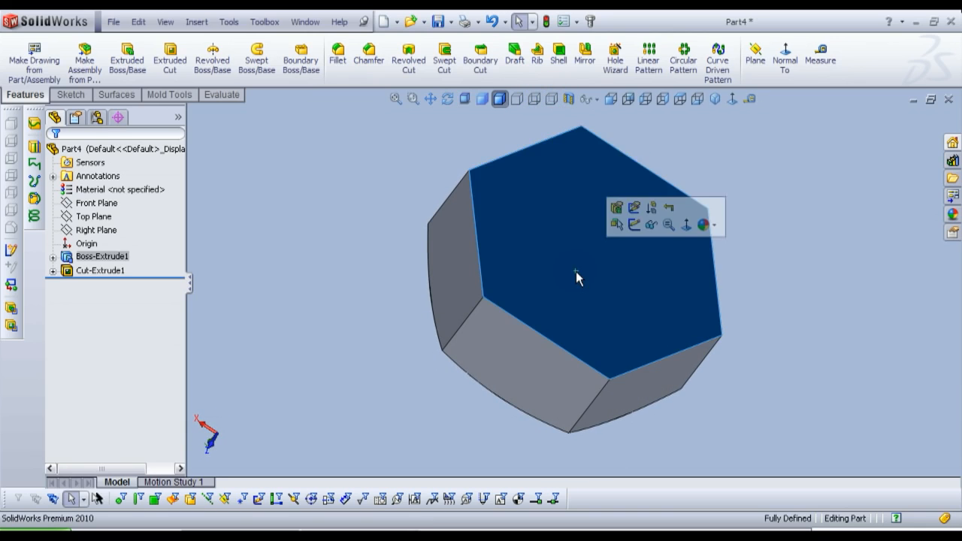
left_click(633, 226)
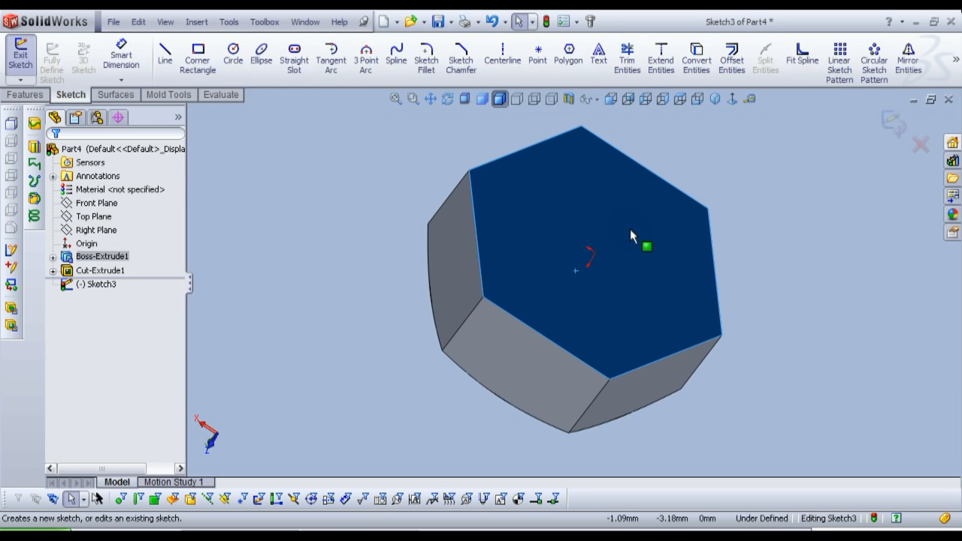
left_click(732, 100)
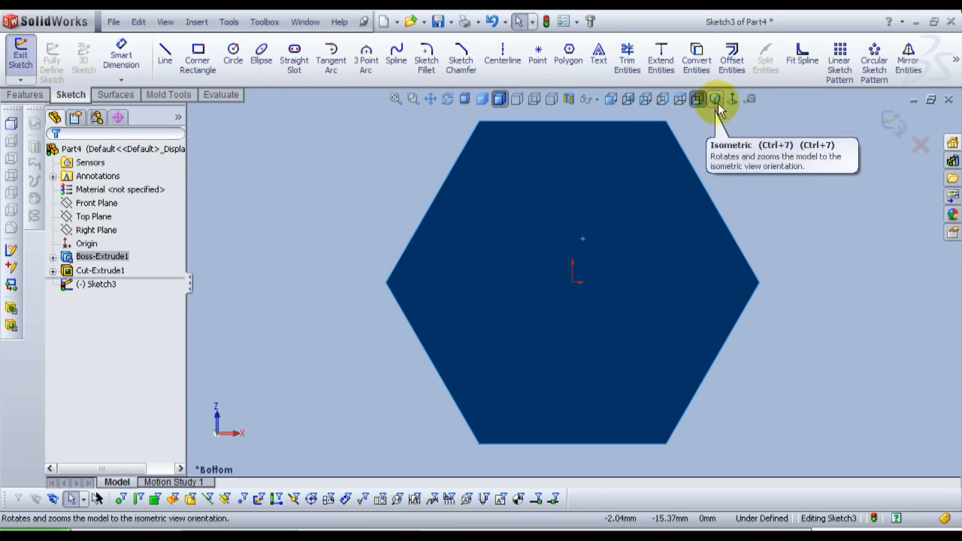
left_click(233, 56)
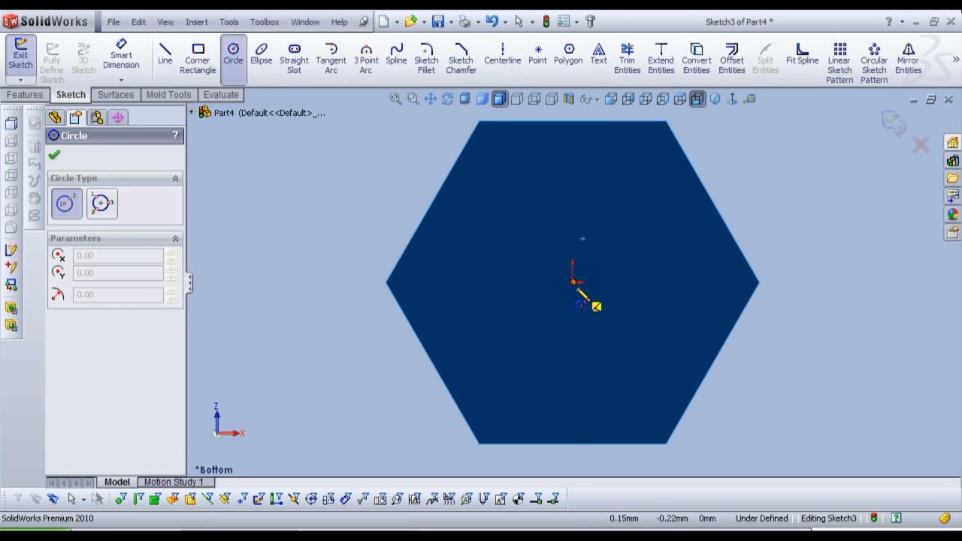
left_click(573, 281)
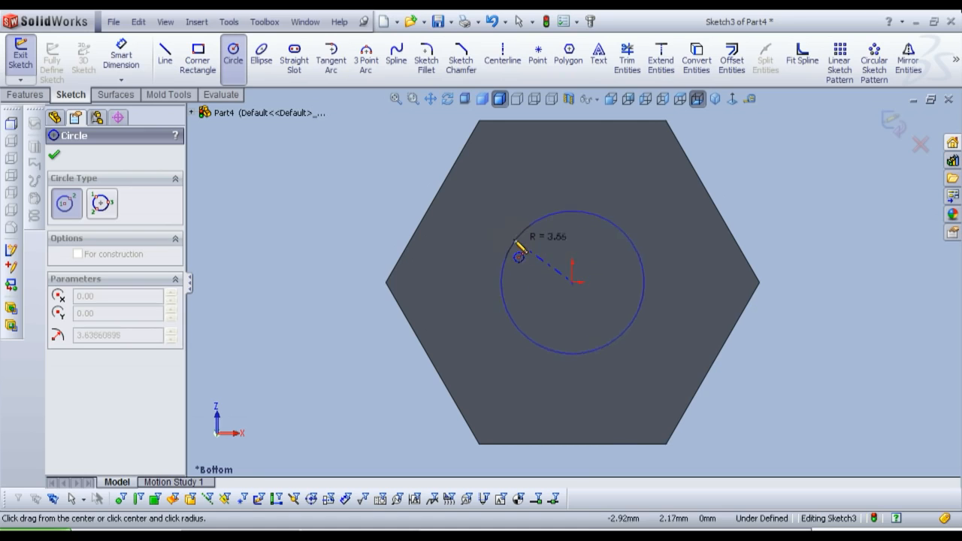
left_click(492, 233)
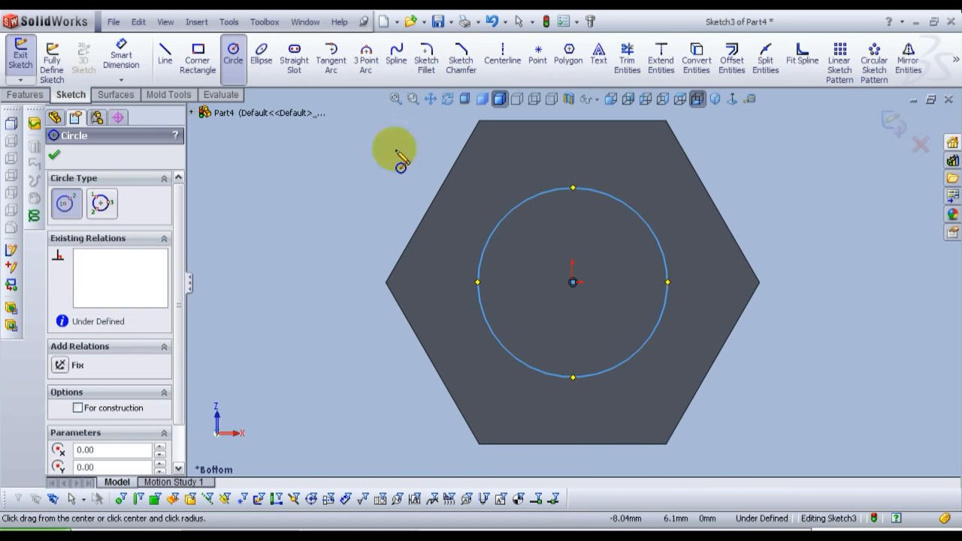
Step: Dimension the bottom-face circle's diameter as 10 mm and exit the sketch
left_click(120, 64)
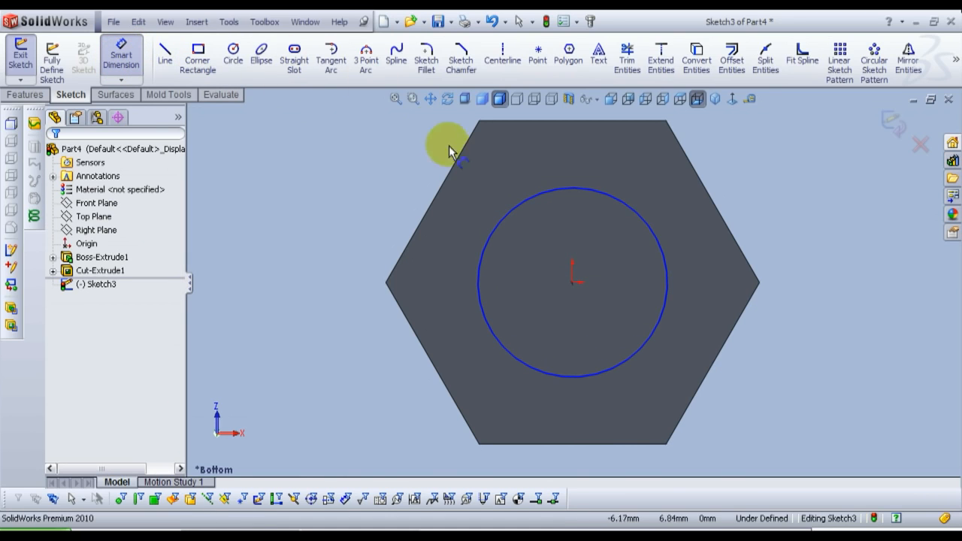
left_click(499, 224)
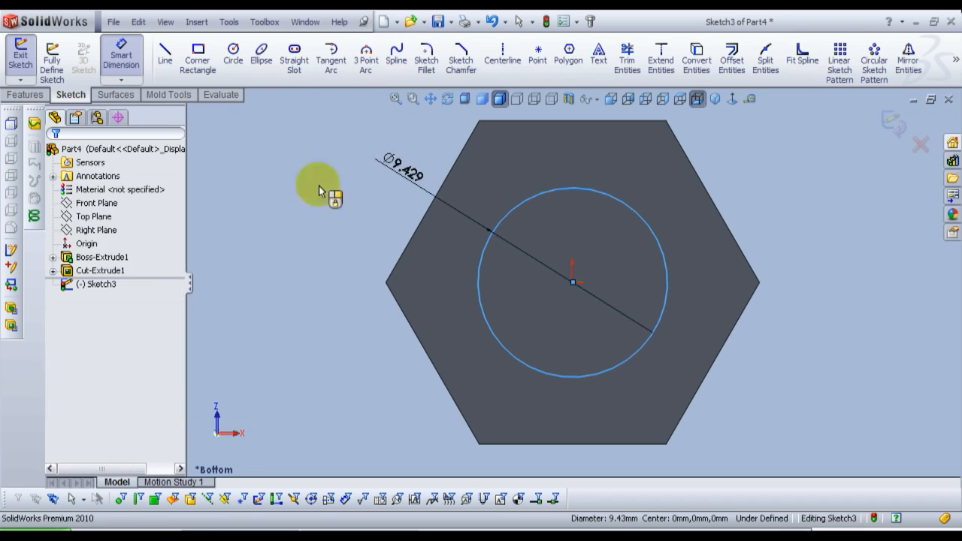
left_click(269, 197)
type("10")
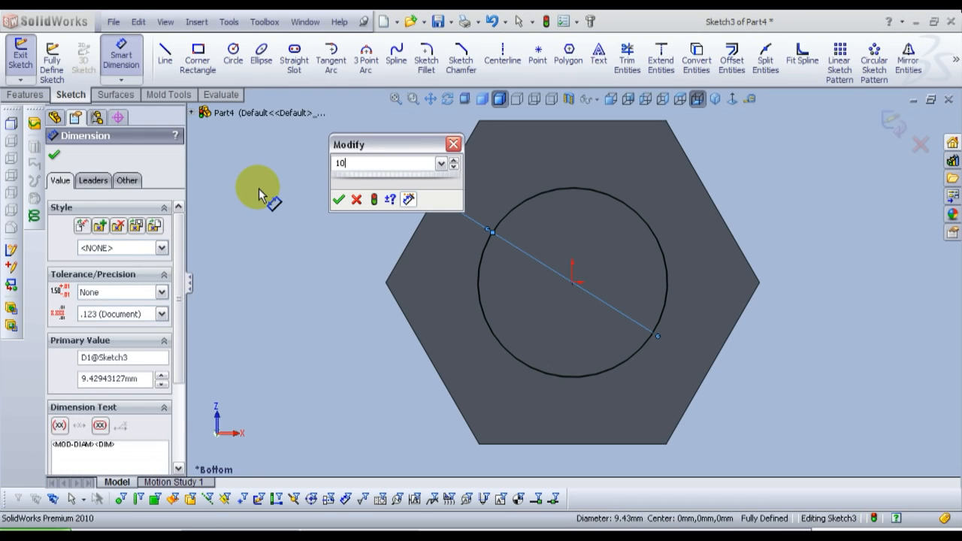
key("Return")
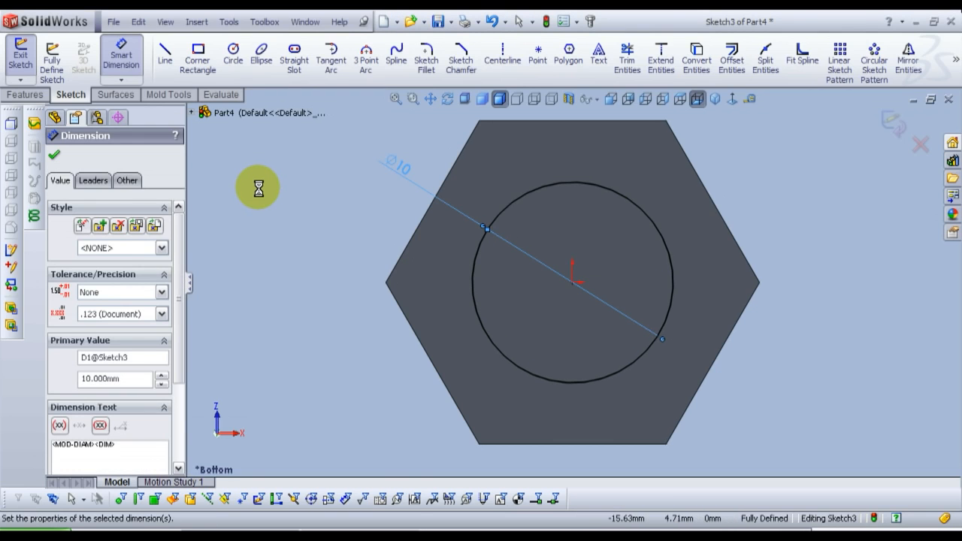
left_click(259, 189)
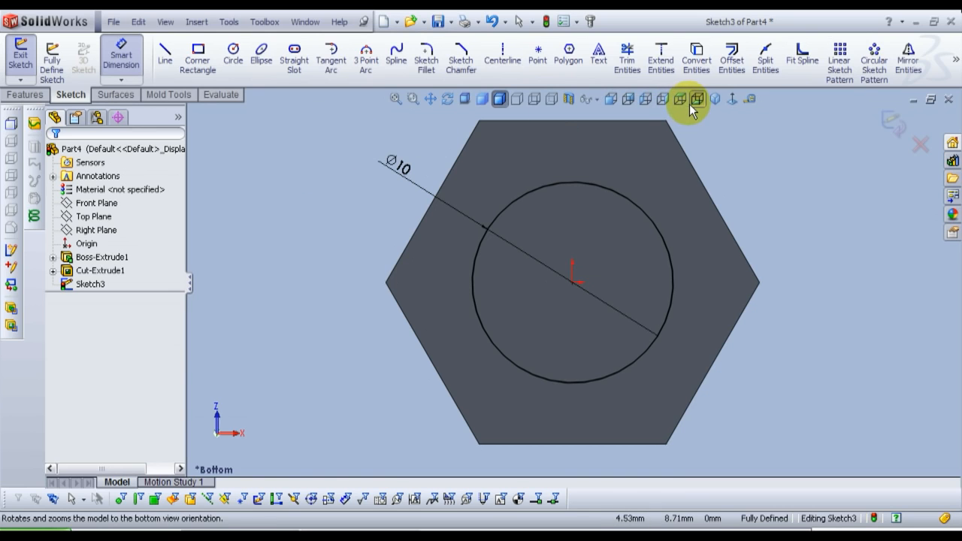
left_click(714, 100)
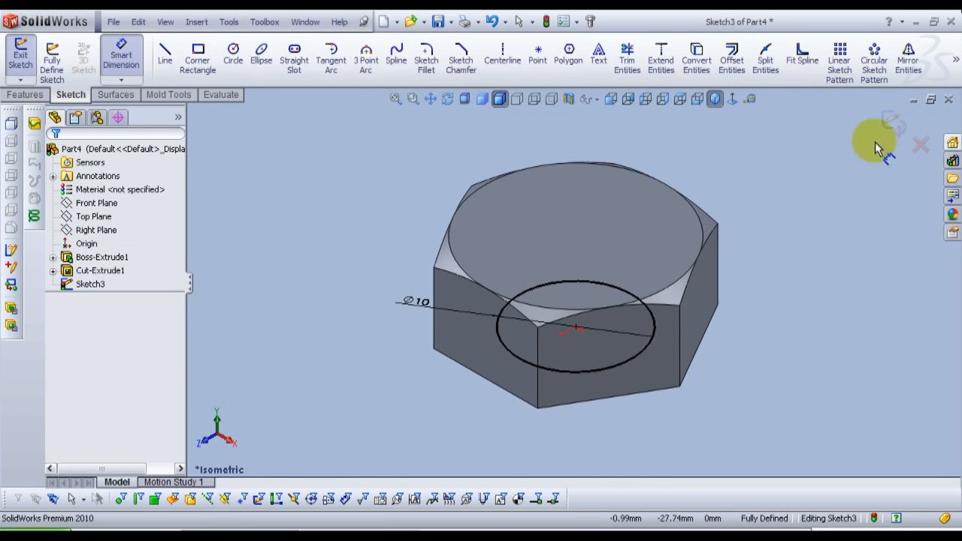
left_click(893, 125)
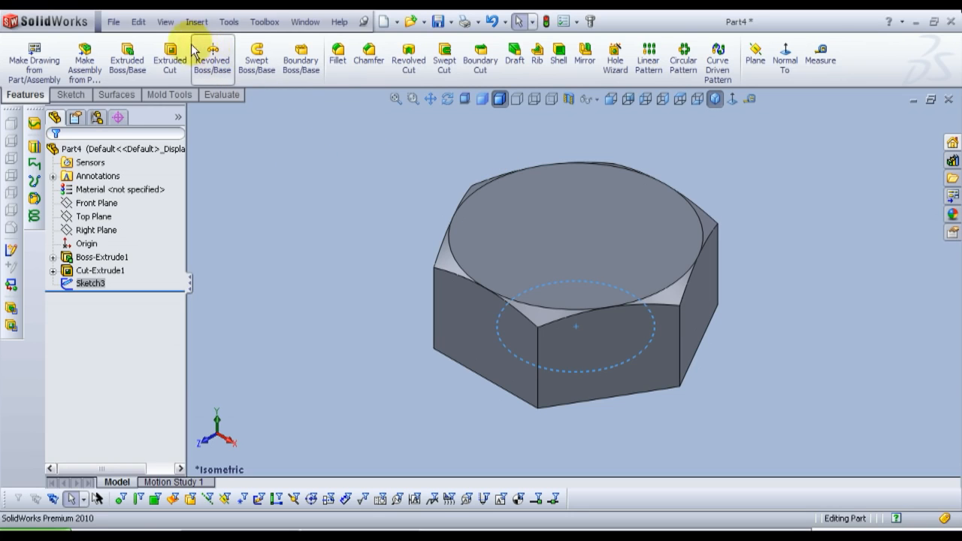
Step: Extrude the 10 mm circle away from the head as a blind boss 45 mm long to form the shank
left_click(128, 51)
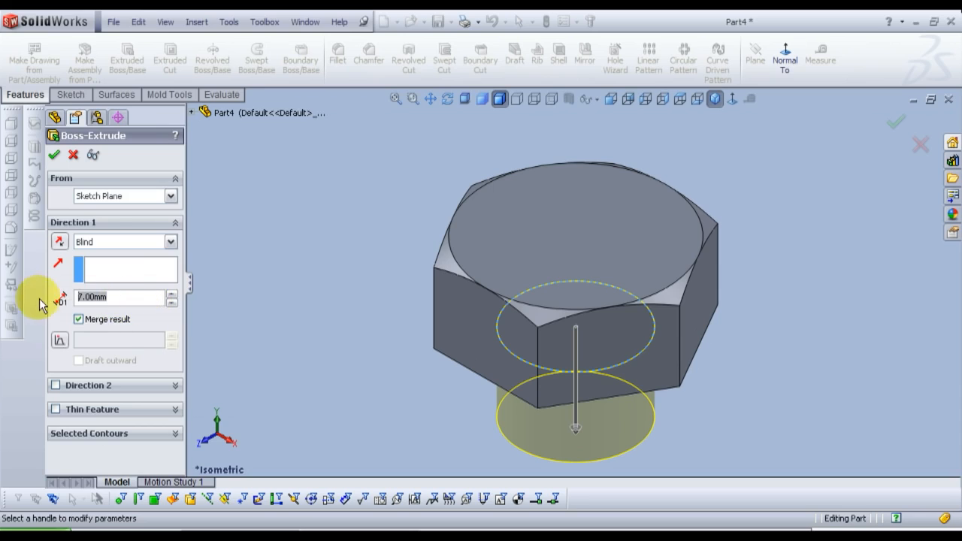
type("445")
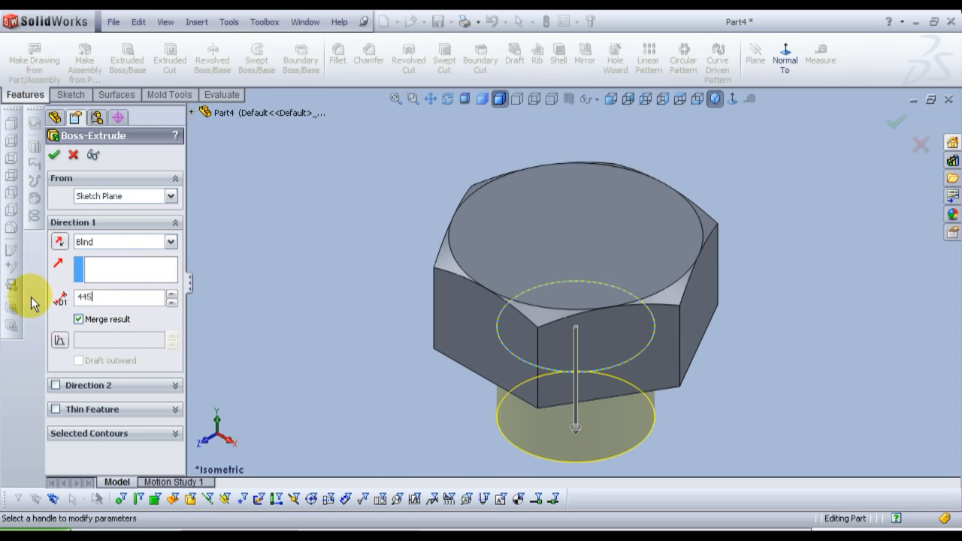
key("BackSpace")
key("BackSpace")
type("5")
key("Return")
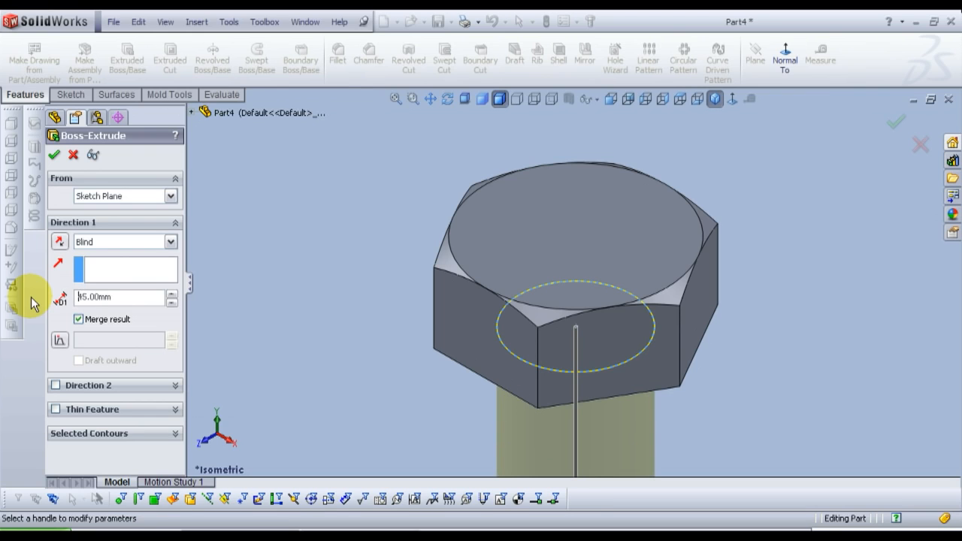
left_click(55, 157)
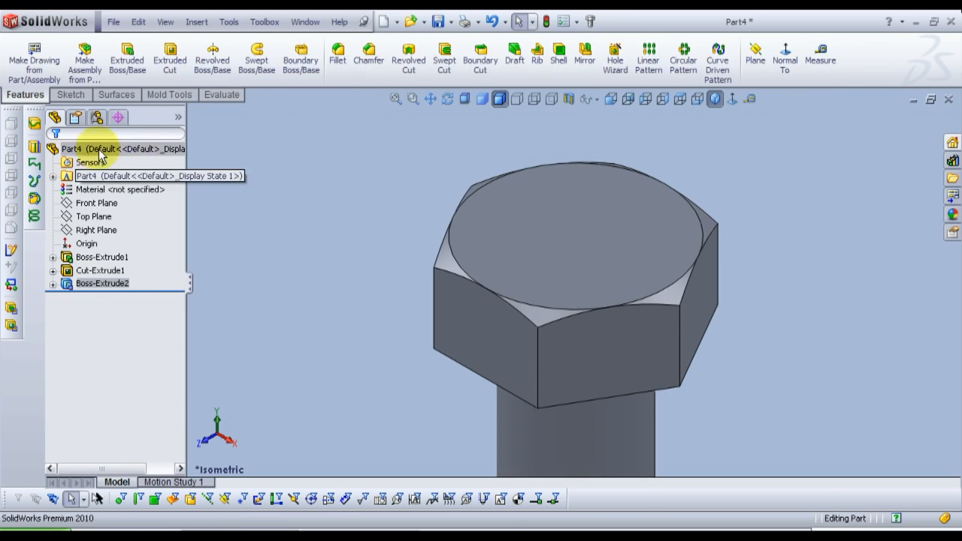
Step: Add a 1 mm constant-radius fillet to the circular edge where the shank meets the head's underside
left_click(398, 98)
left_click(406, 205)
middle_click_drag(623, 289, 543, 150)
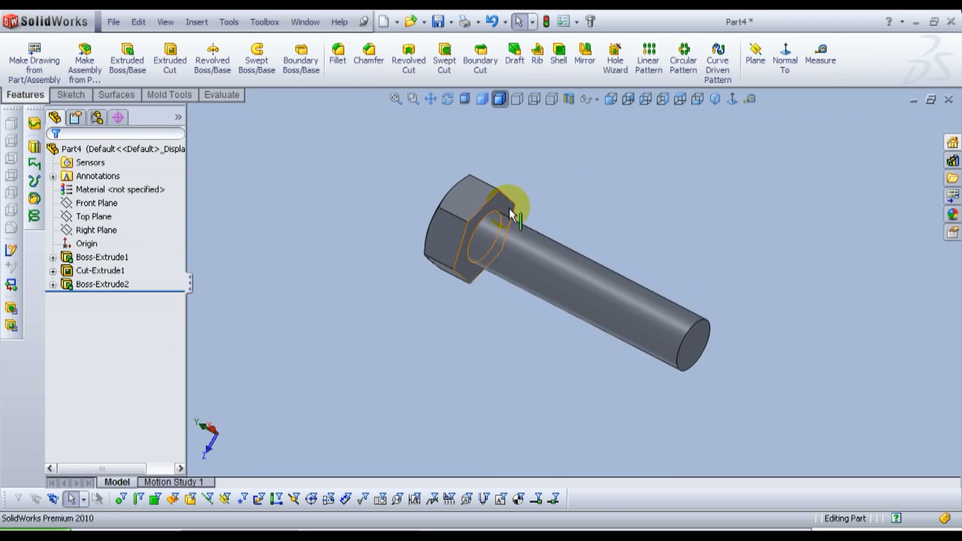
scroll(511, 210, "up", 5)
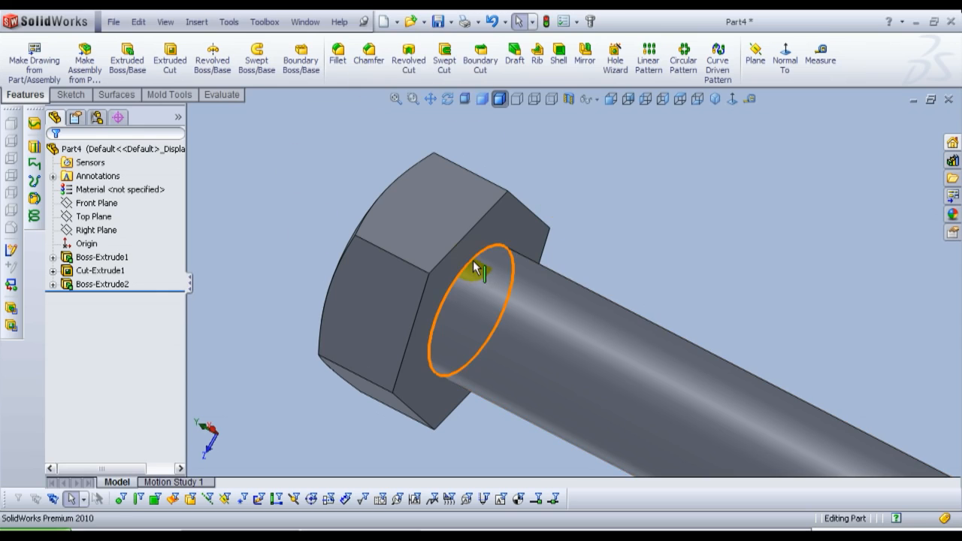
left_click(337, 61)
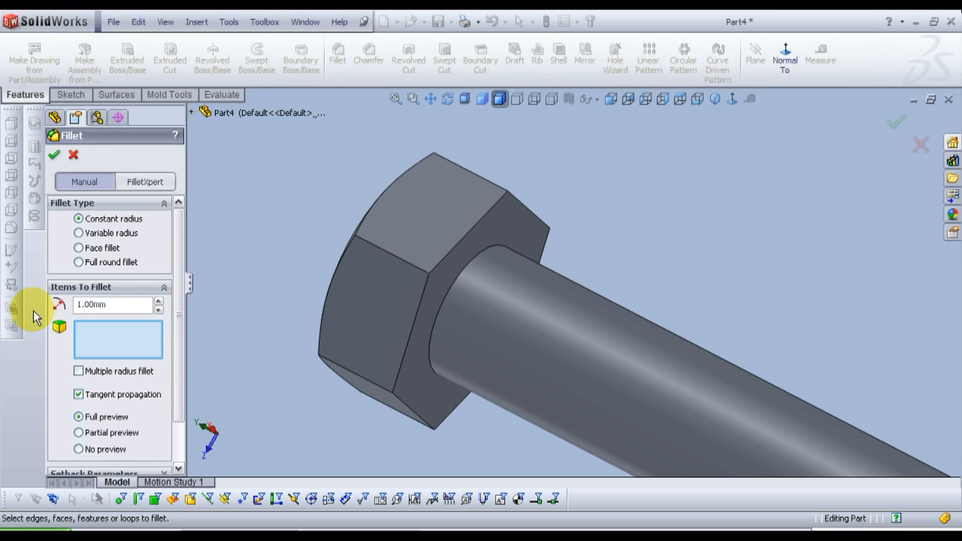
left_click(489, 254)
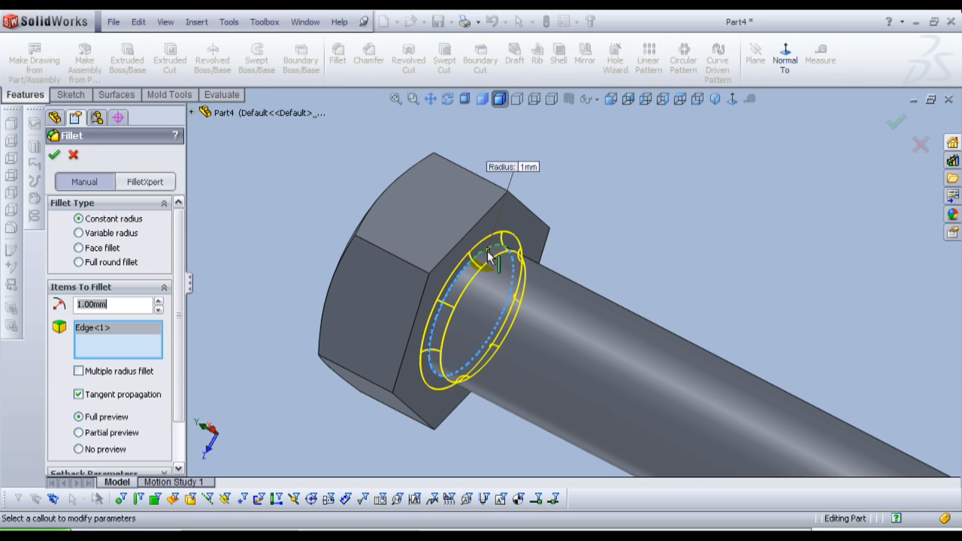
left_click(54, 158)
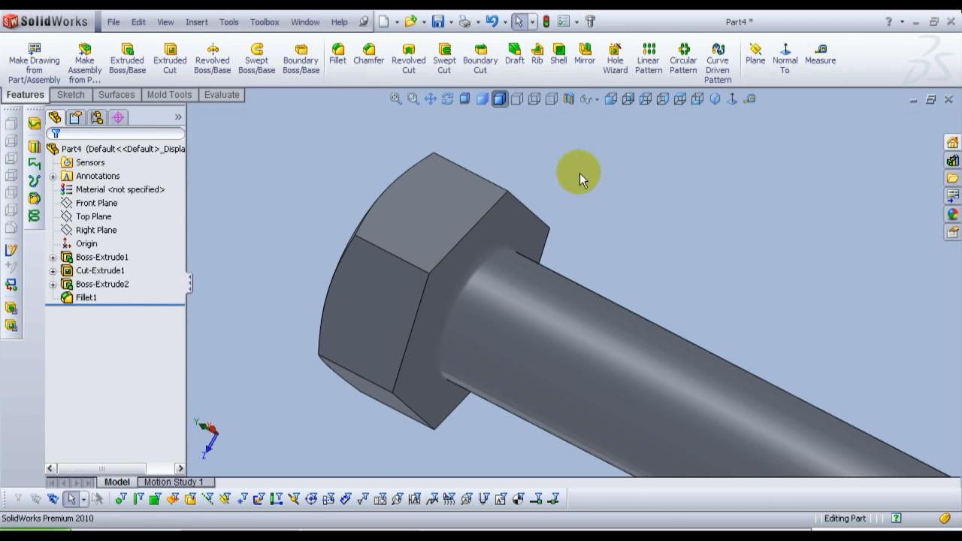
Step: Chamfer the circular edge at the shank's free end with a 1 mm distance at 45 degrees
scroll(574, 173, "up", 3)
scroll(672, 305, "down", 6)
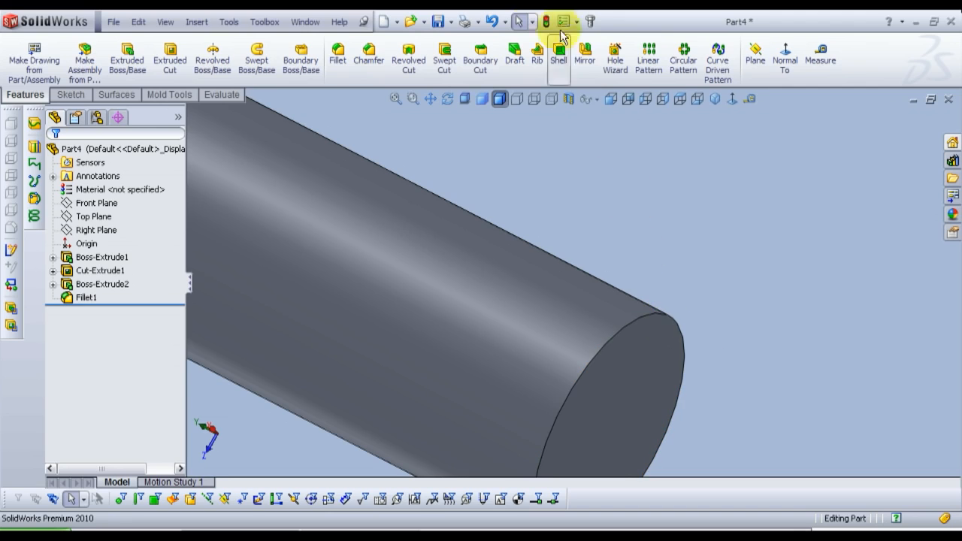
left_click(368, 53)
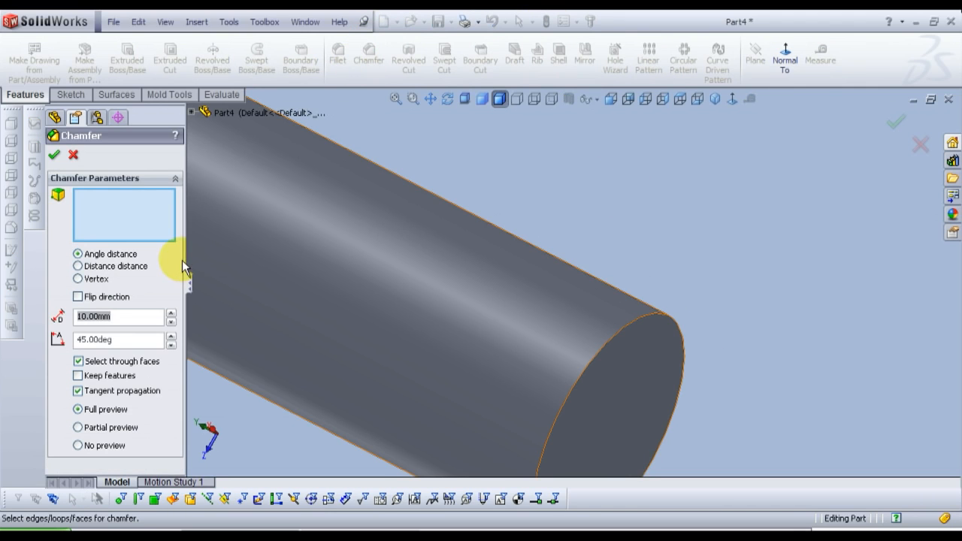
type("1")
key("Return")
left_click_drag(114, 342, 72, 349)
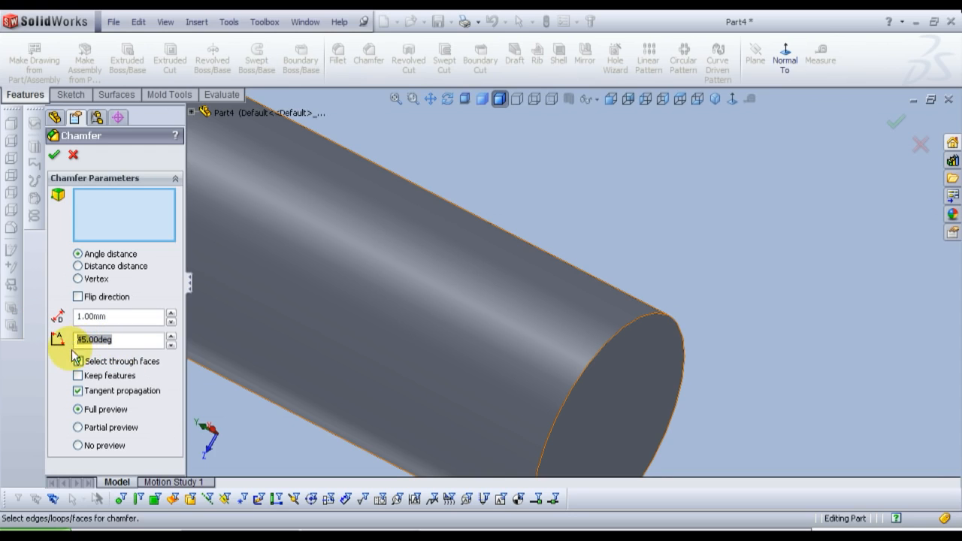
left_click(665, 314)
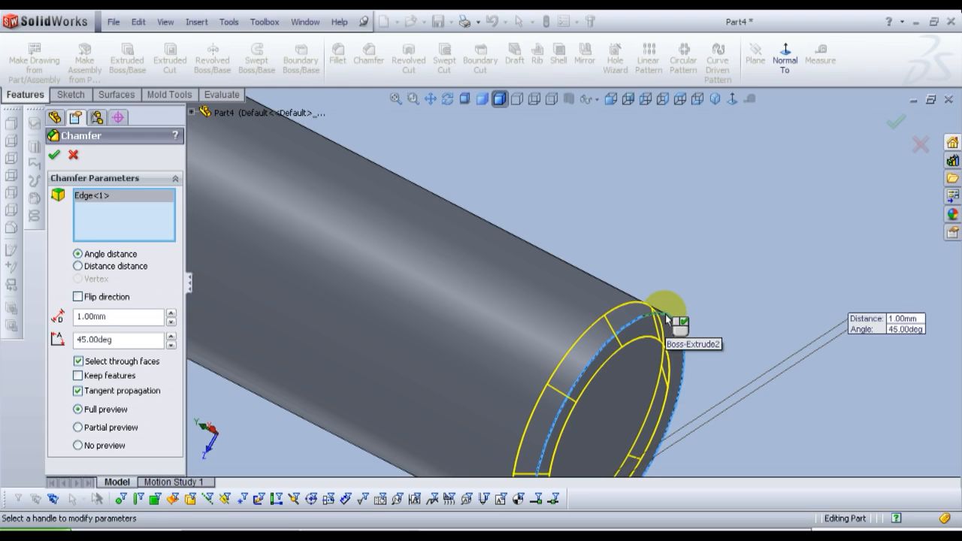
right_click(665, 314)
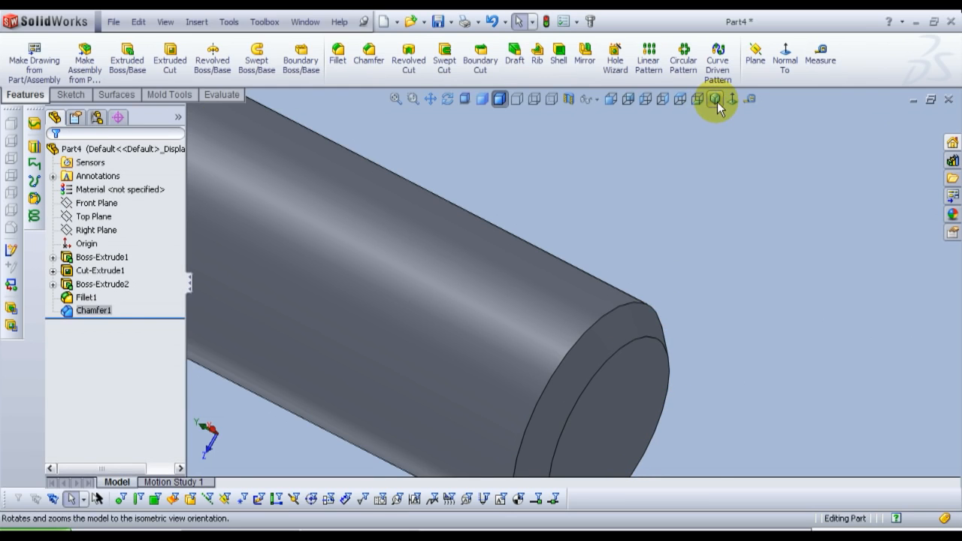
Step: Open a sketch on the shank's flat end face and convert the chamfer's outer circular edge into a sketch circle
left_click(716, 104)
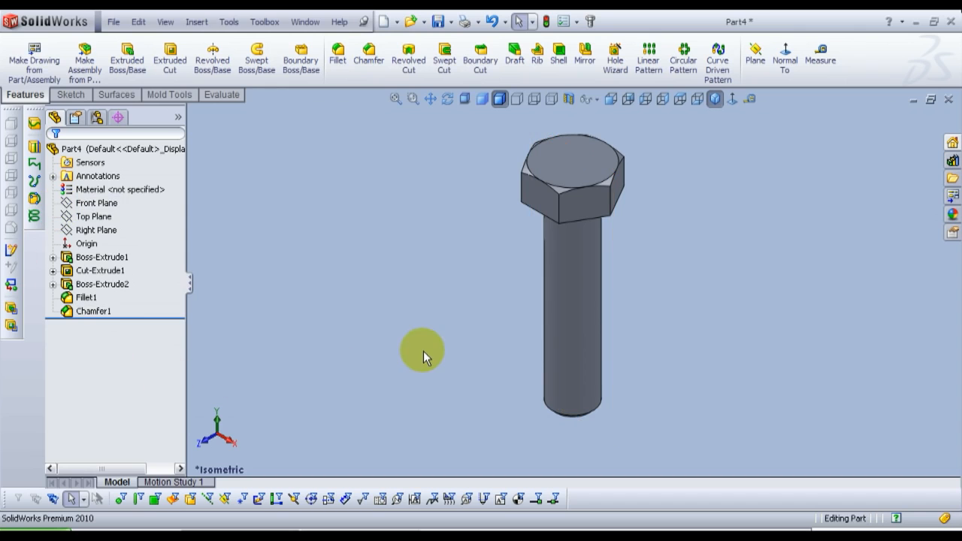
middle_click_drag(524, 403, 434, 279)
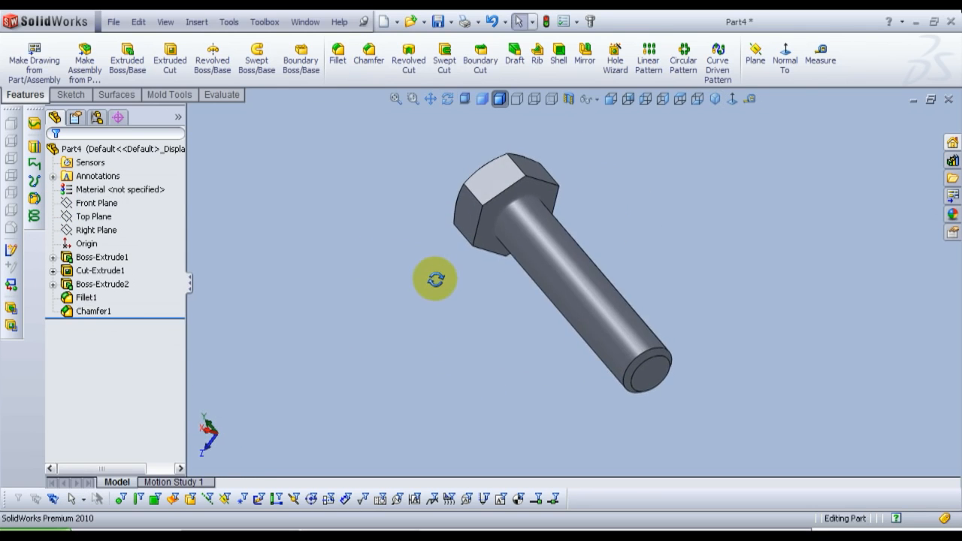
scroll(656, 354, "down", 5)
scroll(616, 372, "up", 2)
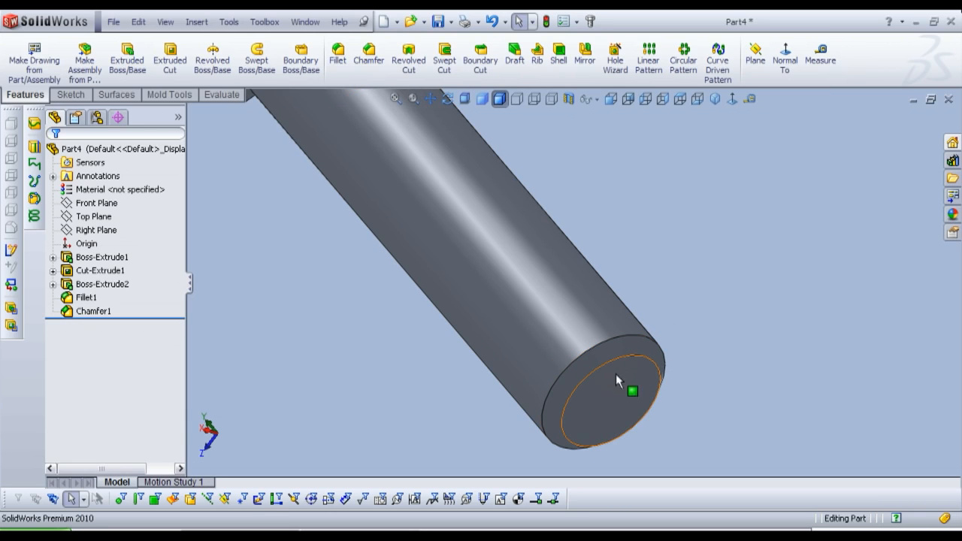
scroll(613, 378, "up", 2)
scroll(613, 372, "up", 2)
scroll(518, 226, "down", 2)
scroll(601, 290, "up", 2)
scroll(634, 357, "down", 3)
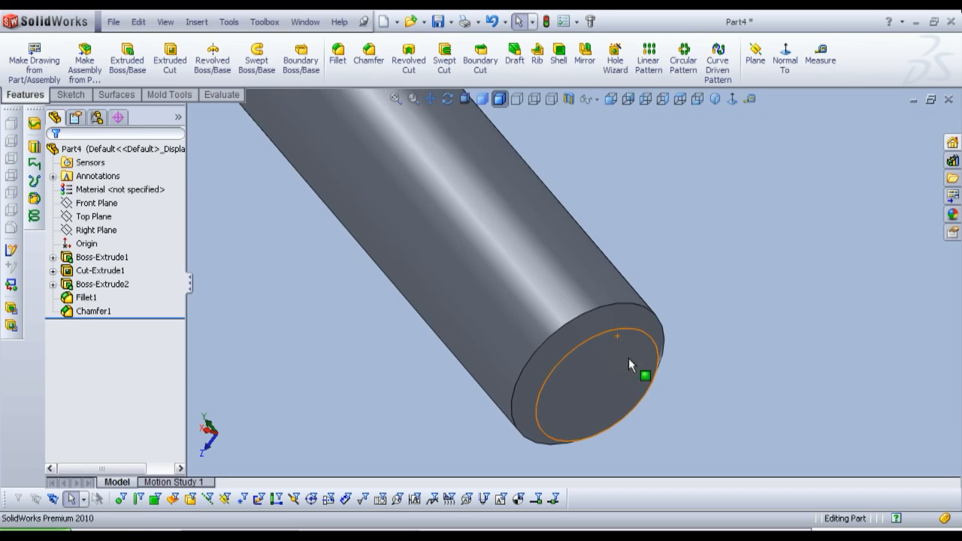
left_click(632, 359)
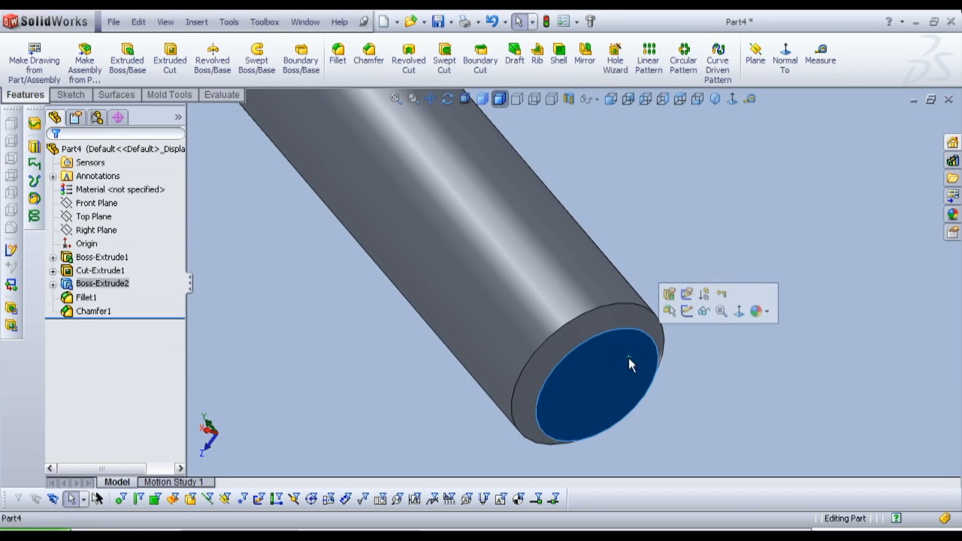
left_click(687, 310)
left_click(689, 312)
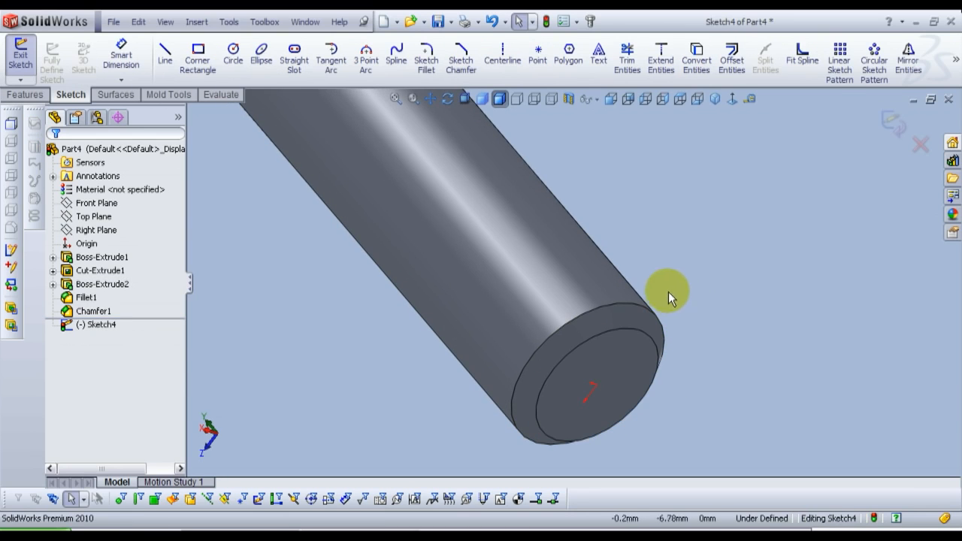
left_click(605, 312)
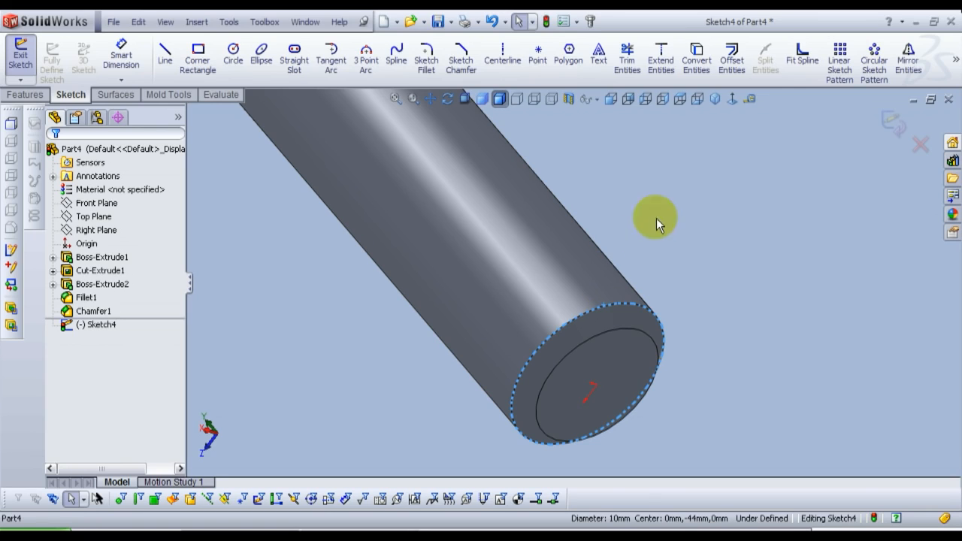
left_click(697, 73)
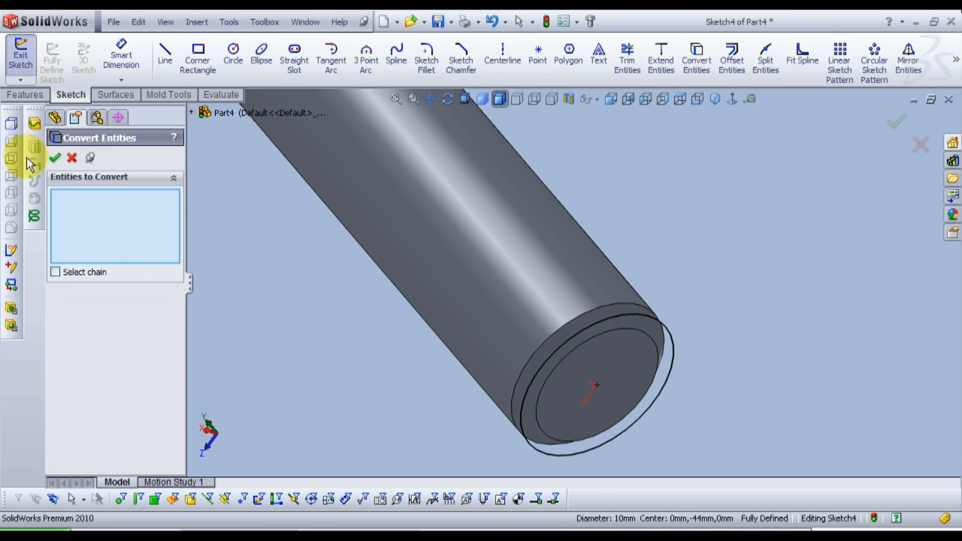
left_click(55, 117)
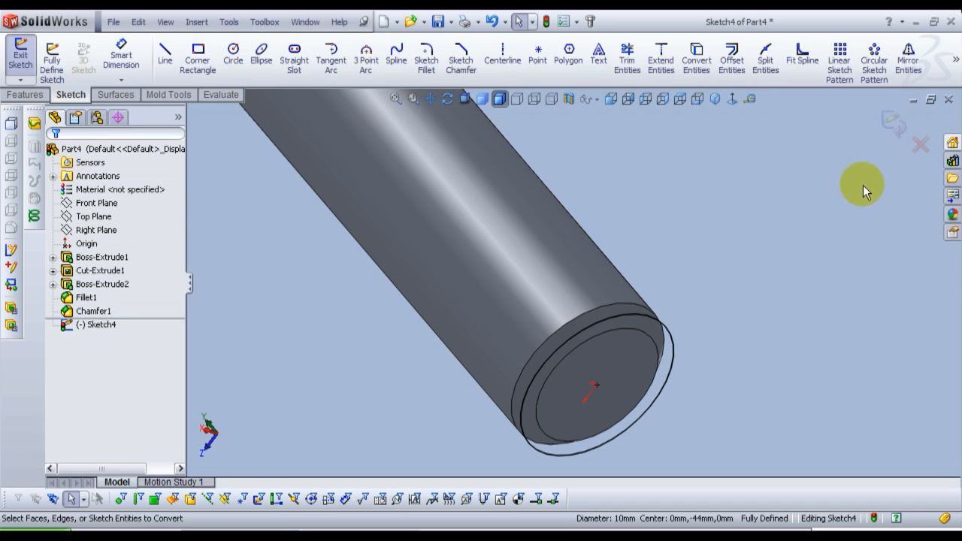
Step: Start a helix from the converted circle, defined by Height and Pitch with a variable pitch
left_click(117, 95)
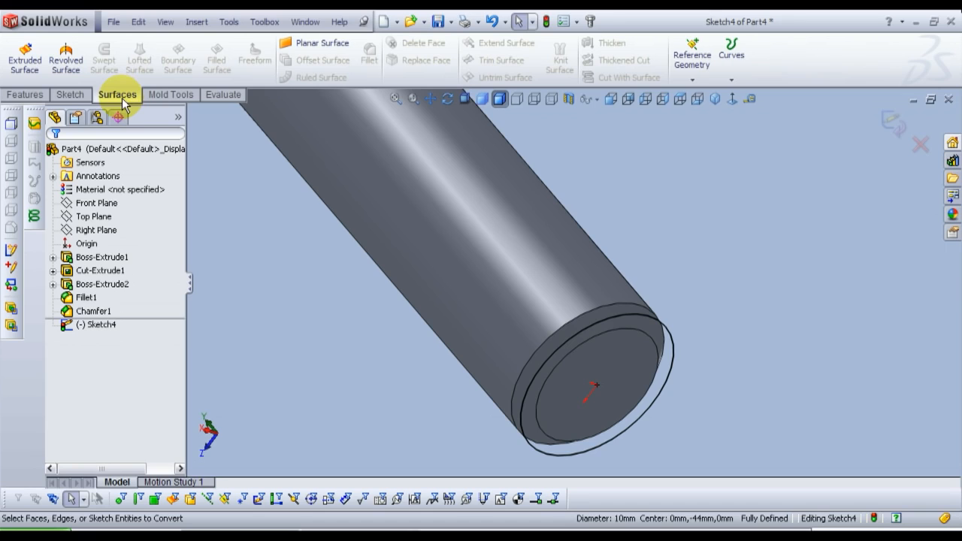
left_click(734, 74)
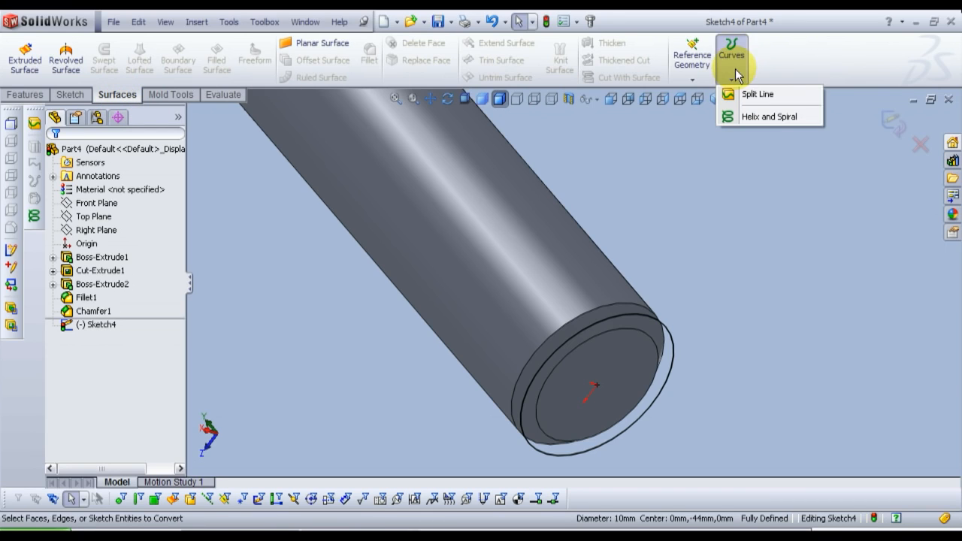
left_click(767, 118)
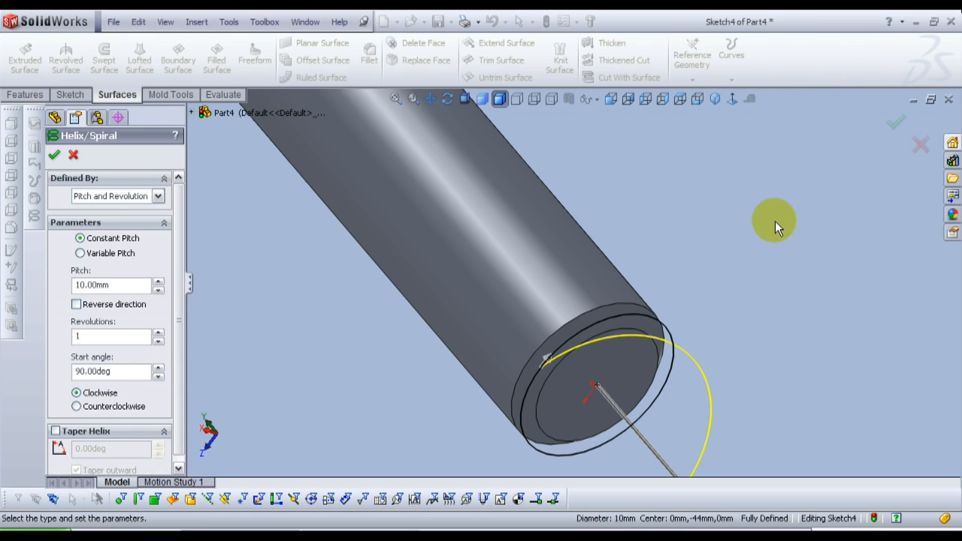
scroll(634, 260, "up", 5)
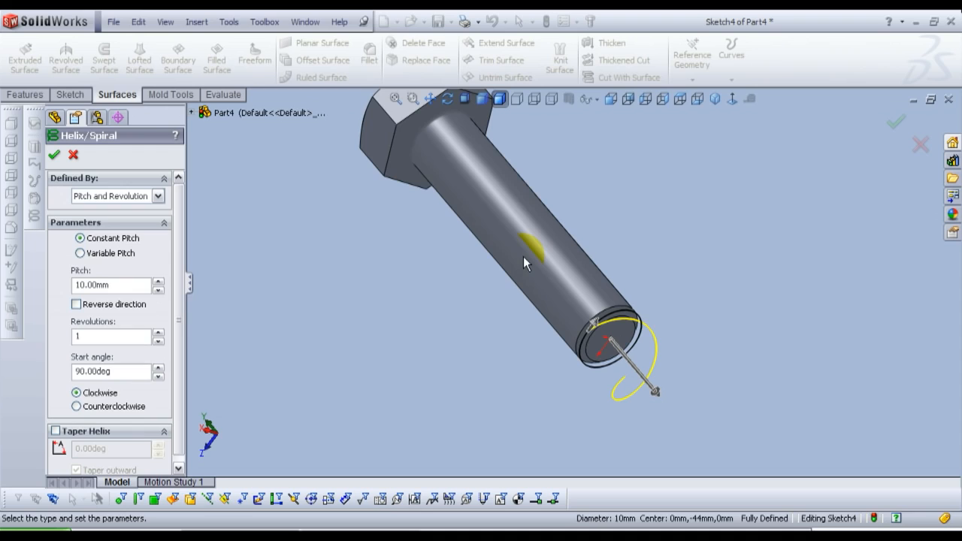
left_click(158, 196)
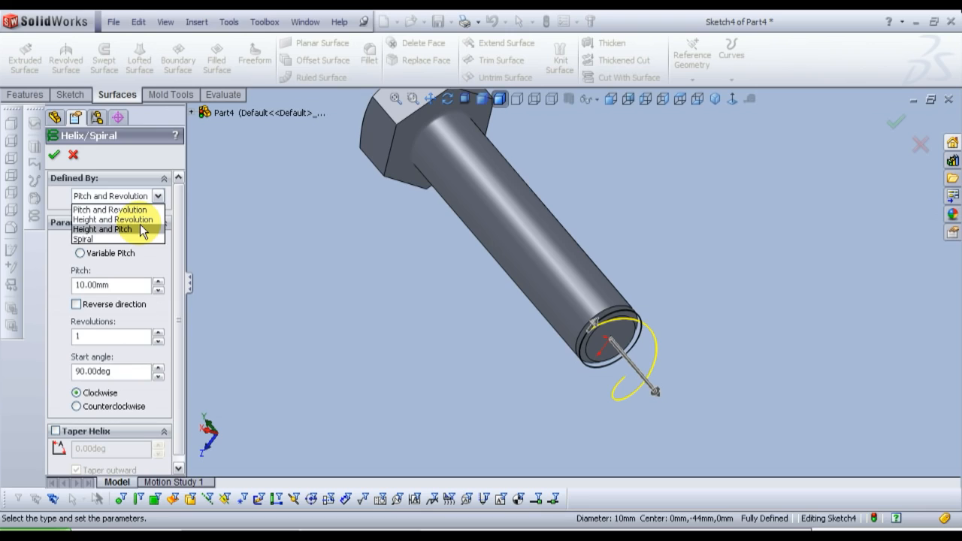
left_click(142, 230)
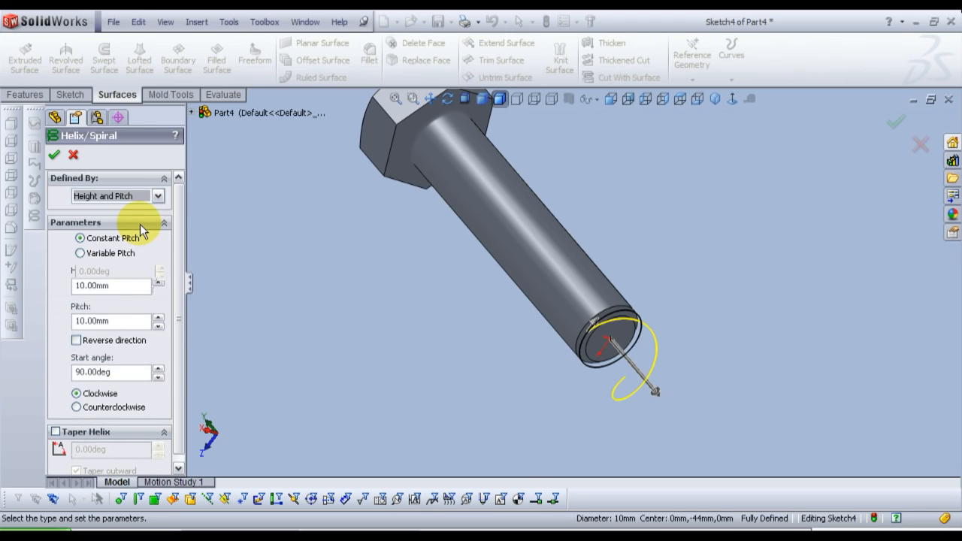
left_click(80, 253)
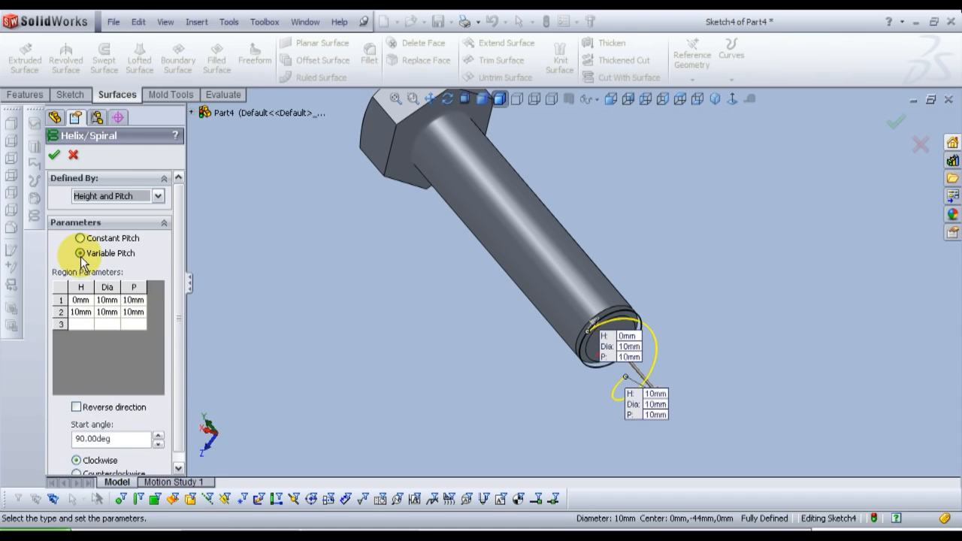
Step: Set the helix regions: 2 mm pitch in rows 1 and 2, 25 mm height in row 2, and row 3 at 27 mm height, 12 mm diameter, 2 mm pitch
left_click(81, 313)
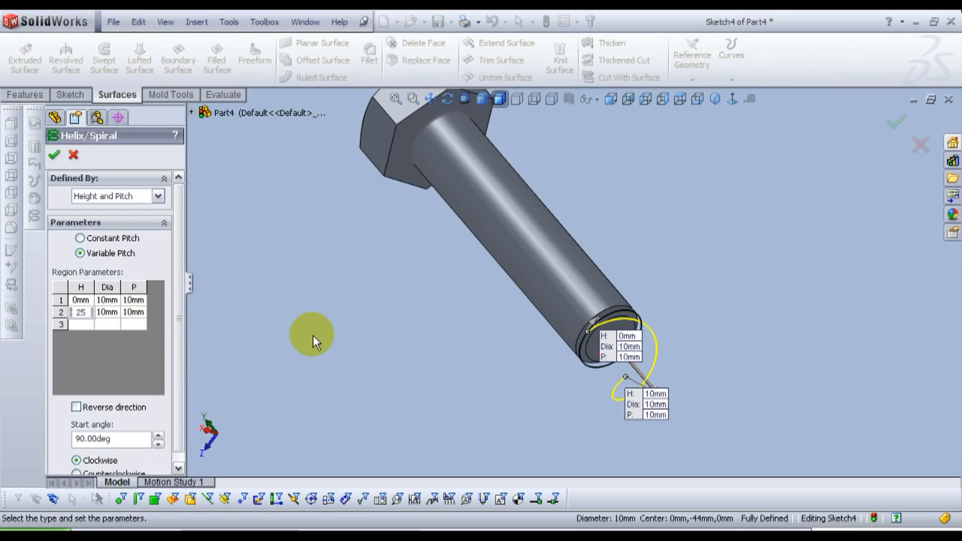
key("Return")
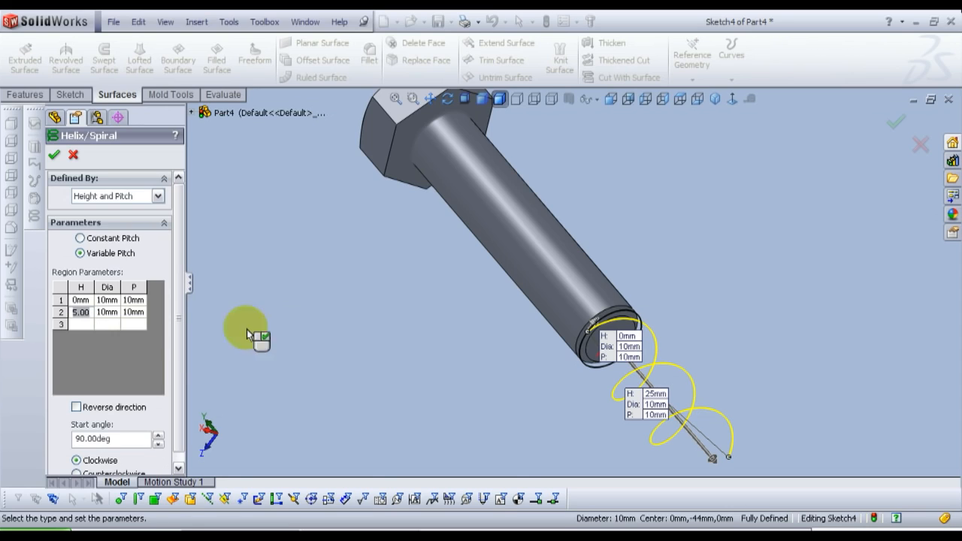
left_click(109, 312)
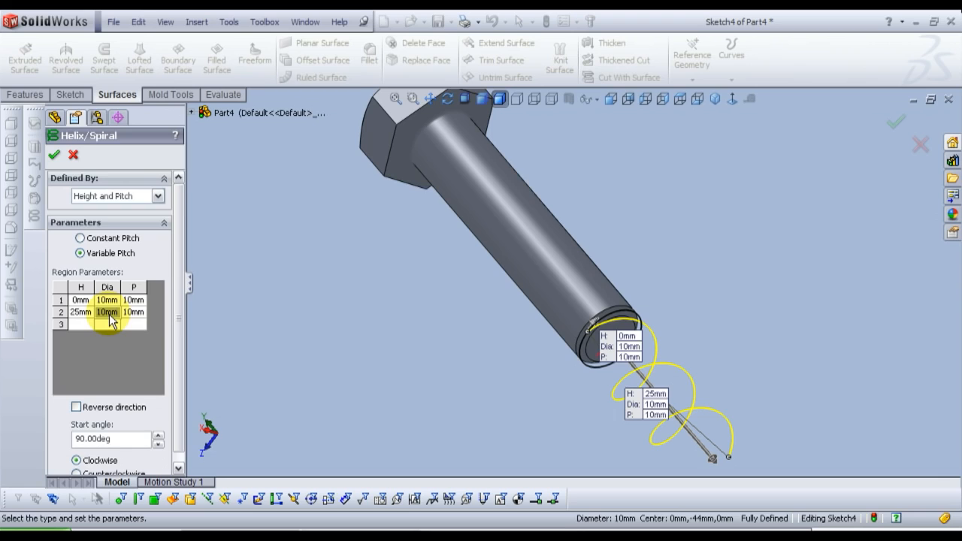
left_click(132, 312)
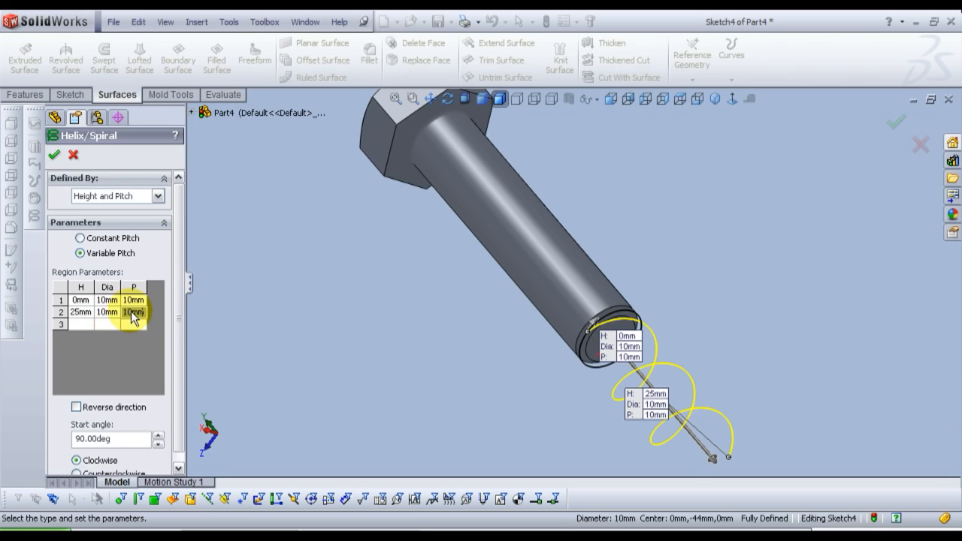
type("2")
key("Return")
left_click(135, 302)
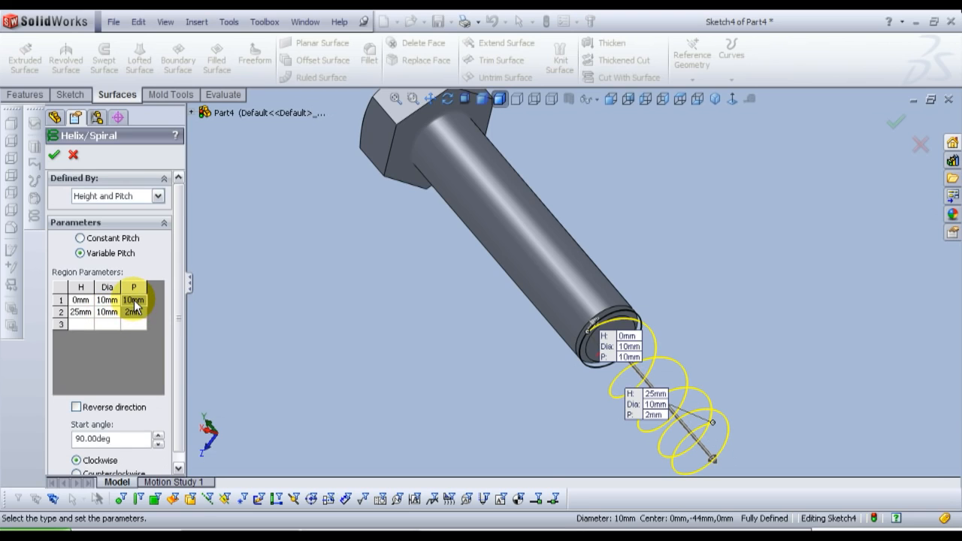
type("2")
key("Return")
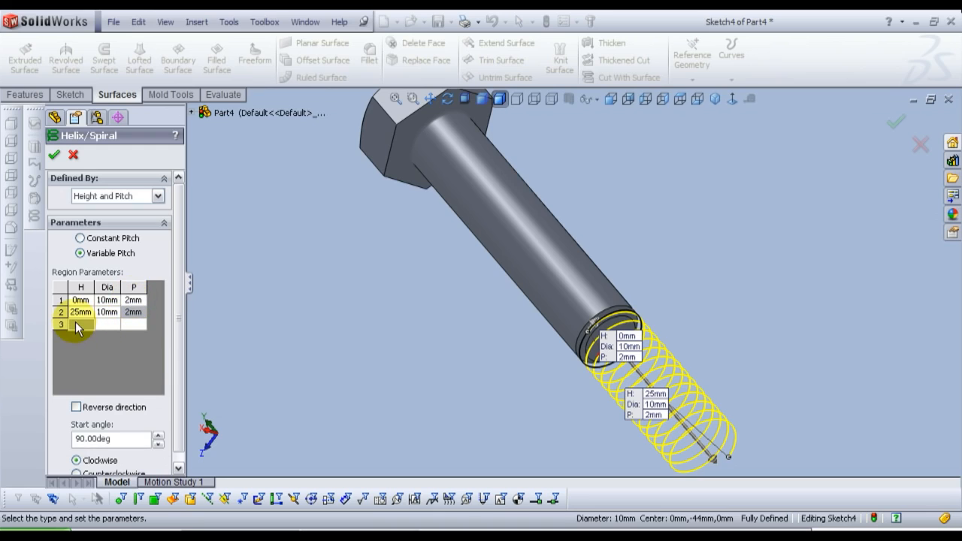
left_click(75, 321)
key("Return")
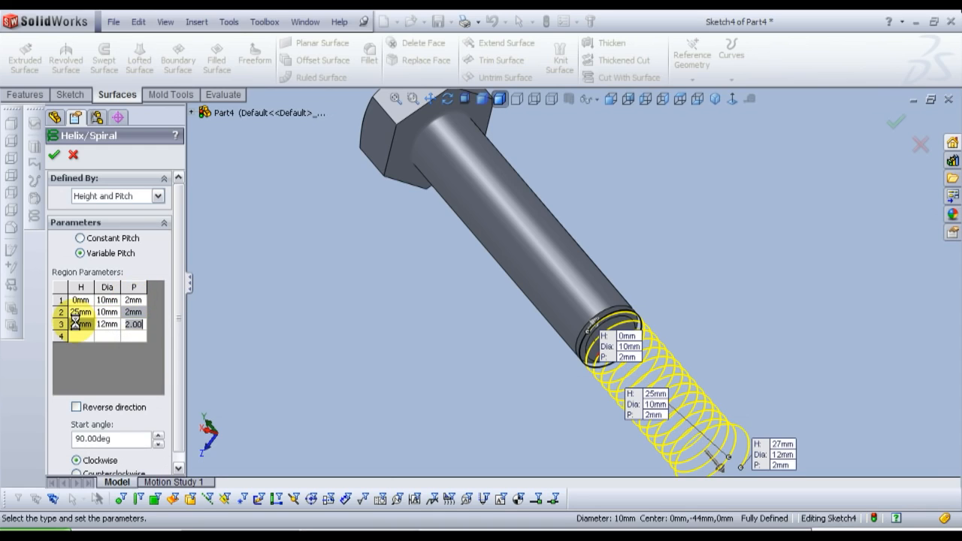
Step: Reverse the helix direction so it runs along the shank, set the start angle to 0 degrees, and create the clockwise helix
scroll(174, 358, "down", 1)
left_click(76, 395)
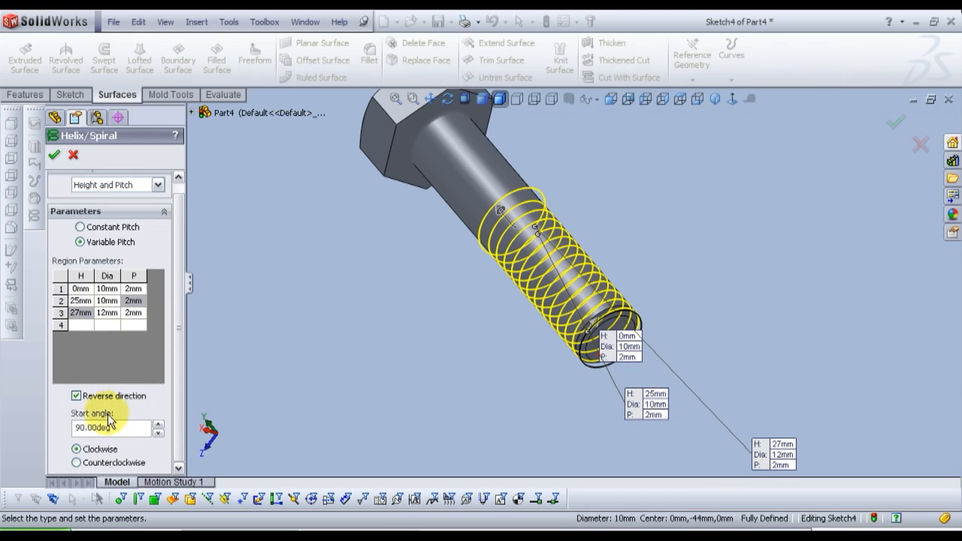
left_click_drag(124, 427, 41, 428)
type("0")
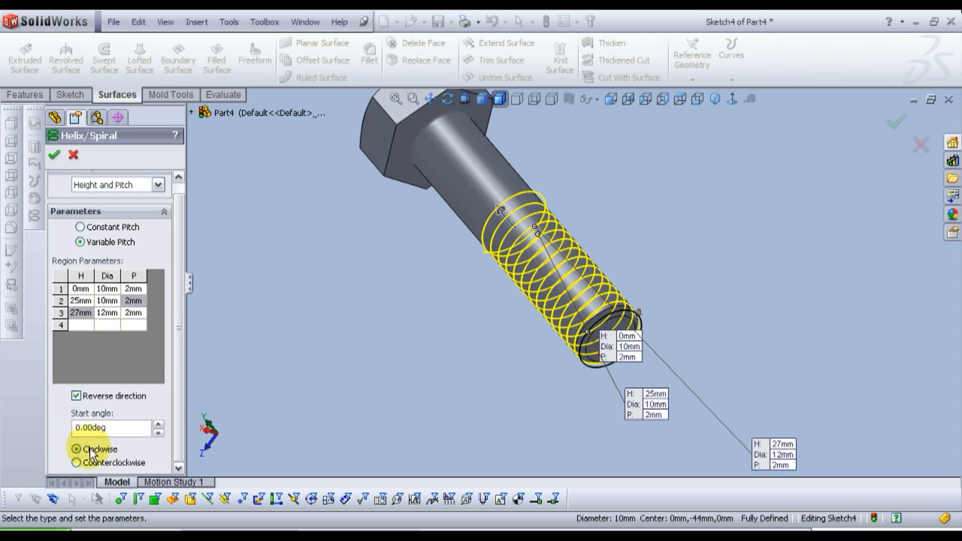
scroll(183, 372, "up", 1)
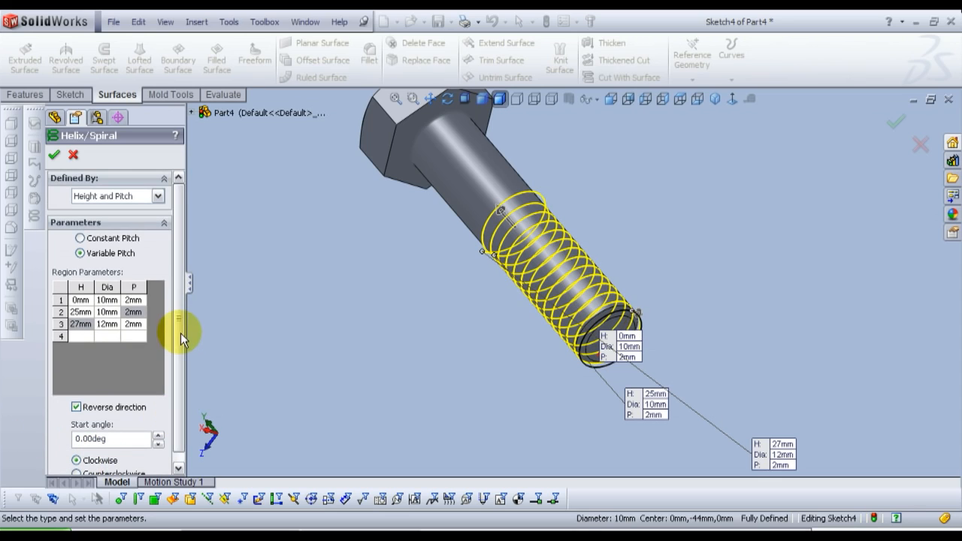
left_click(56, 155)
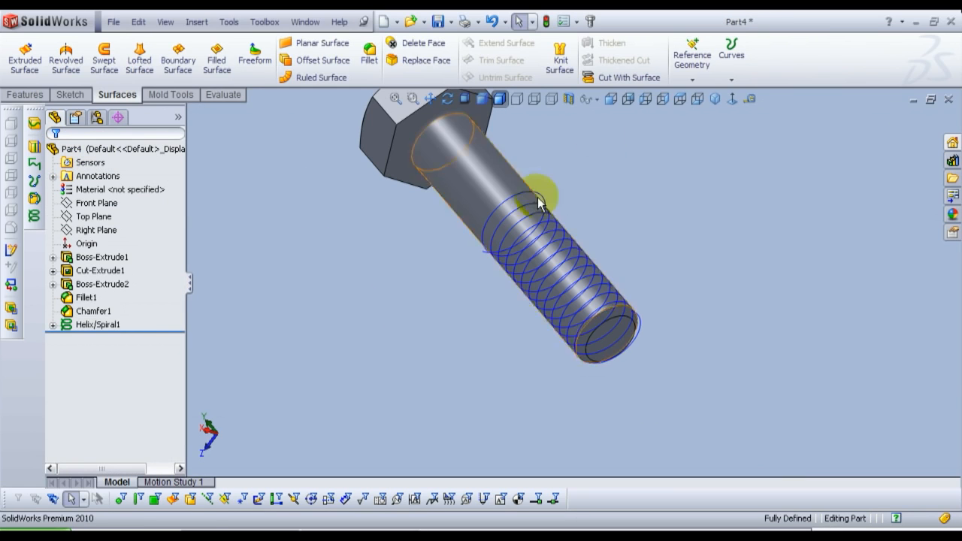
Step: Start a new sketch on the Right Plane and orient the view normal to it
left_click(610, 101)
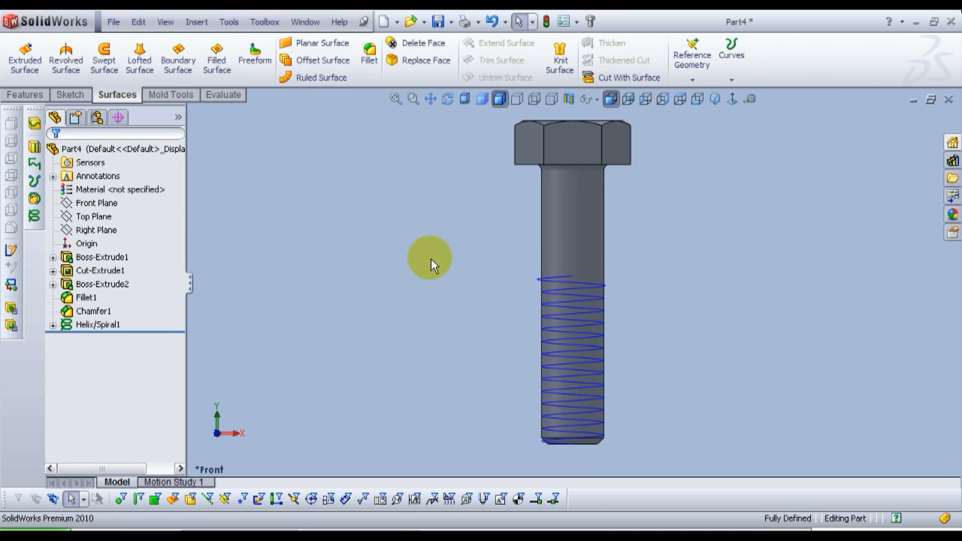
left_click(98, 231)
left_click(109, 206)
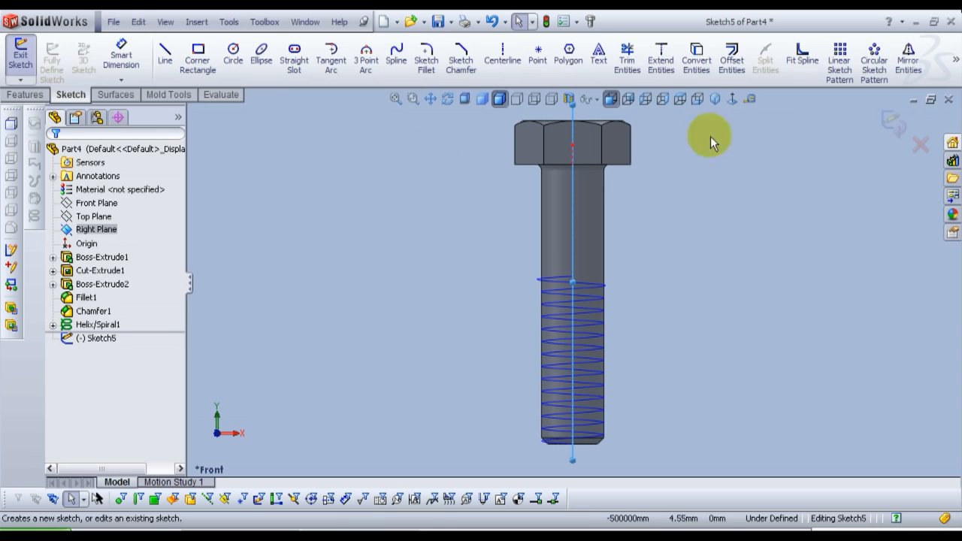
left_click(732, 100)
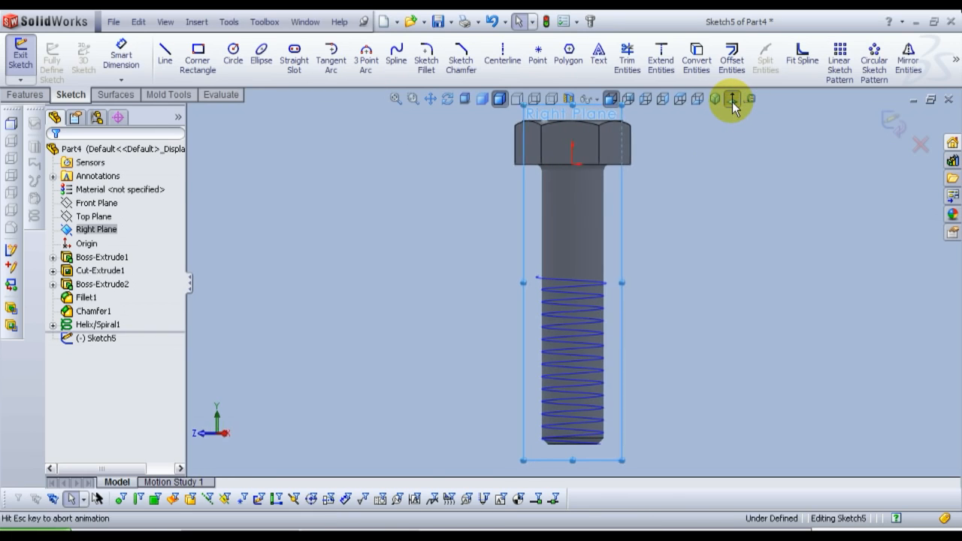
Step: Sketch a closed triangle beside the shank's chamfered end, apex toward the shank and opposite side vertical, about 1.41 mm long
scroll(615, 440, "down", 8)
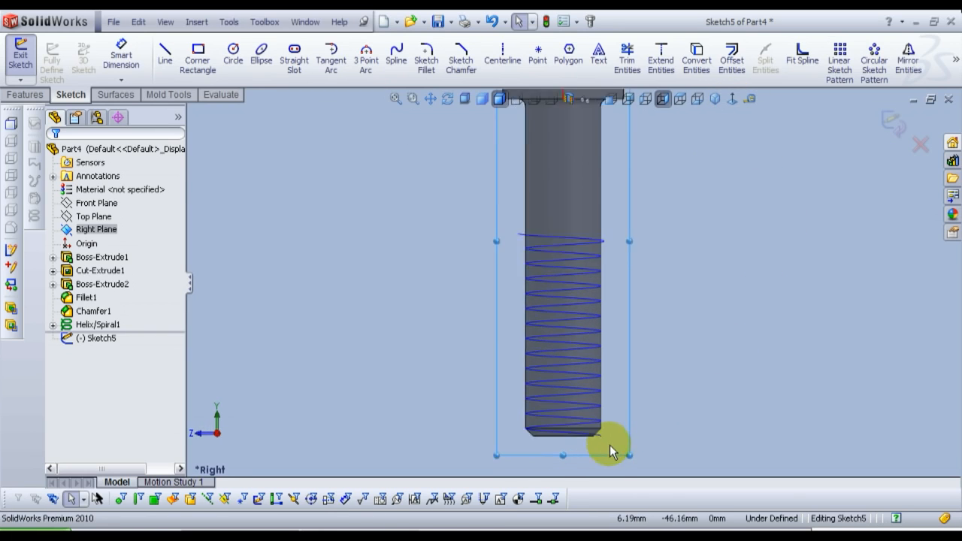
scroll(625, 363, "down", 4)
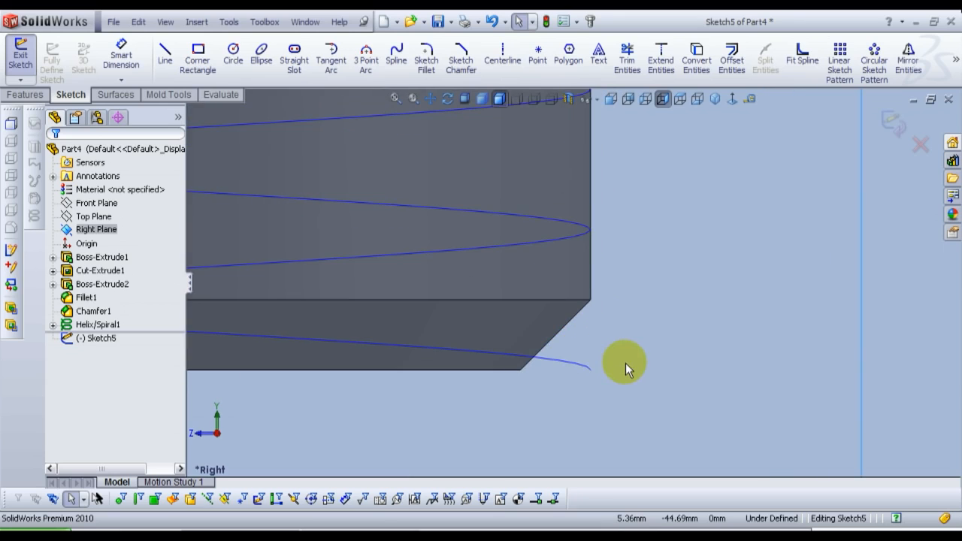
left_click(163, 64)
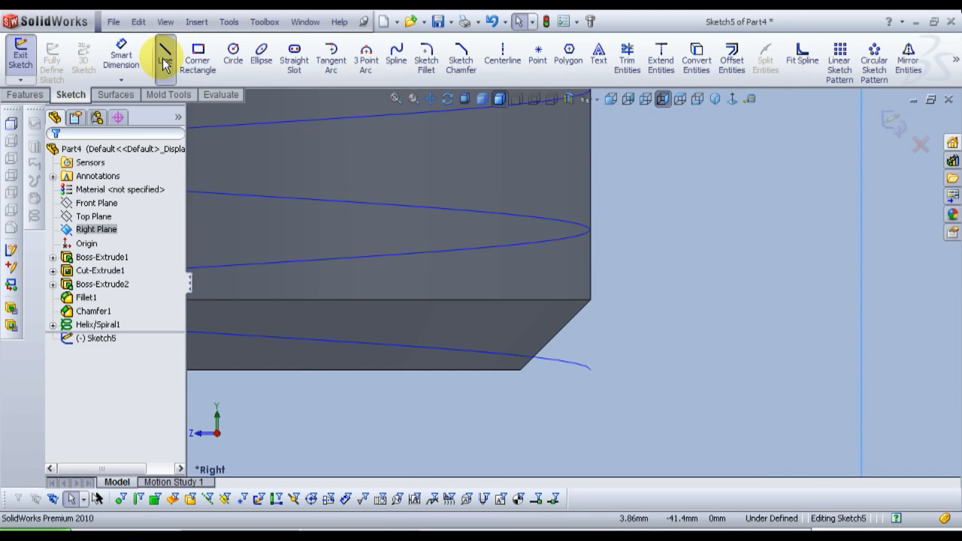
left_click(559, 374)
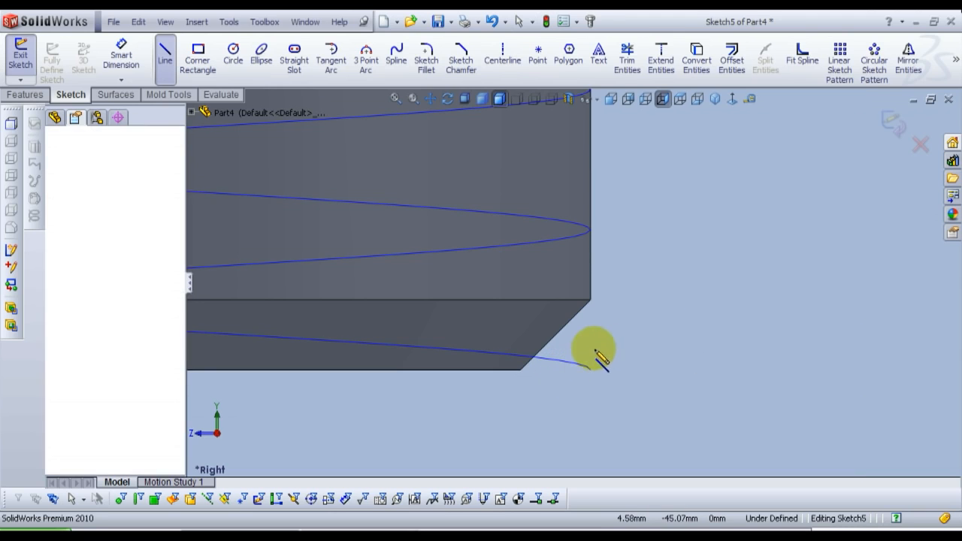
left_click(659, 420)
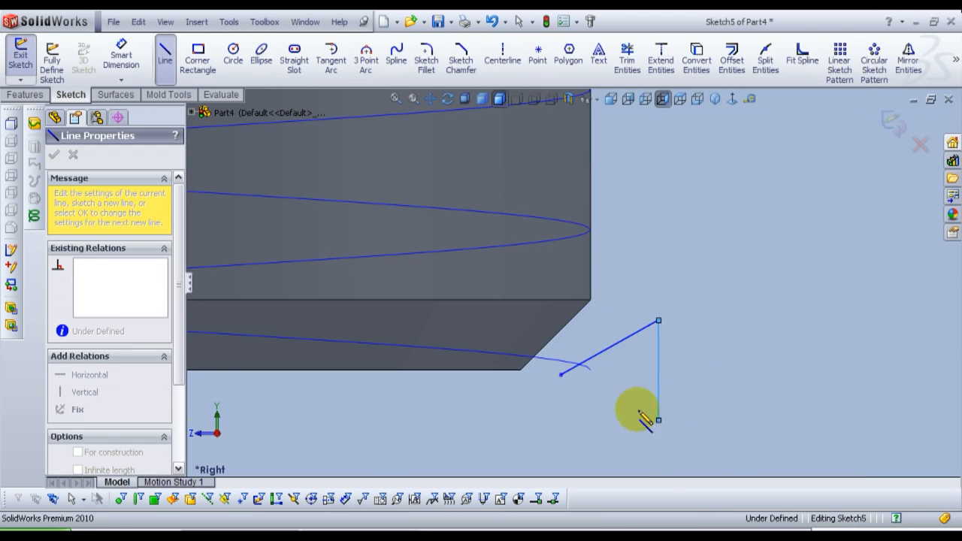
left_click(560, 374)
right_click(556, 376)
left_click(612, 350)
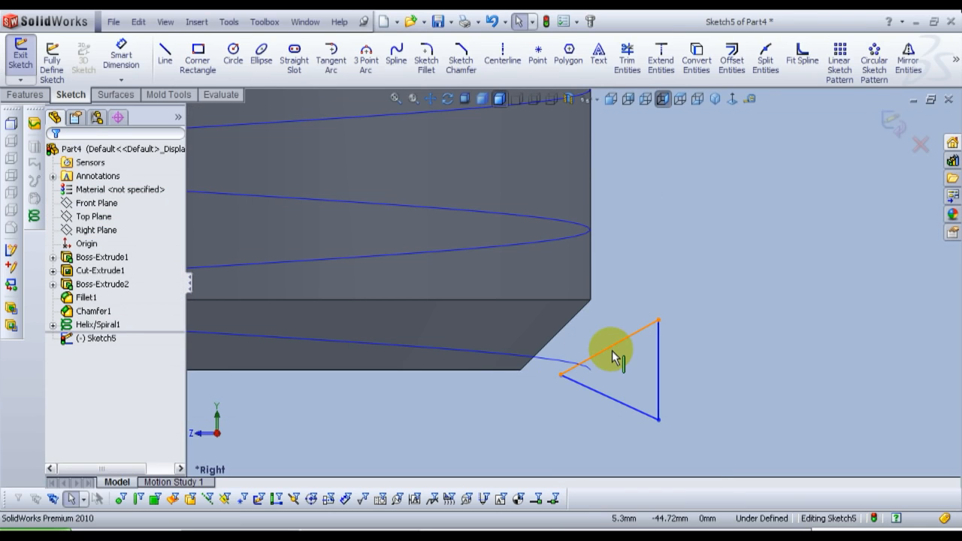
Step: Draw a centerline from the triangle's apex to the midpoint of its vertical side and align its endpoints horizontally
left_click(502, 56)
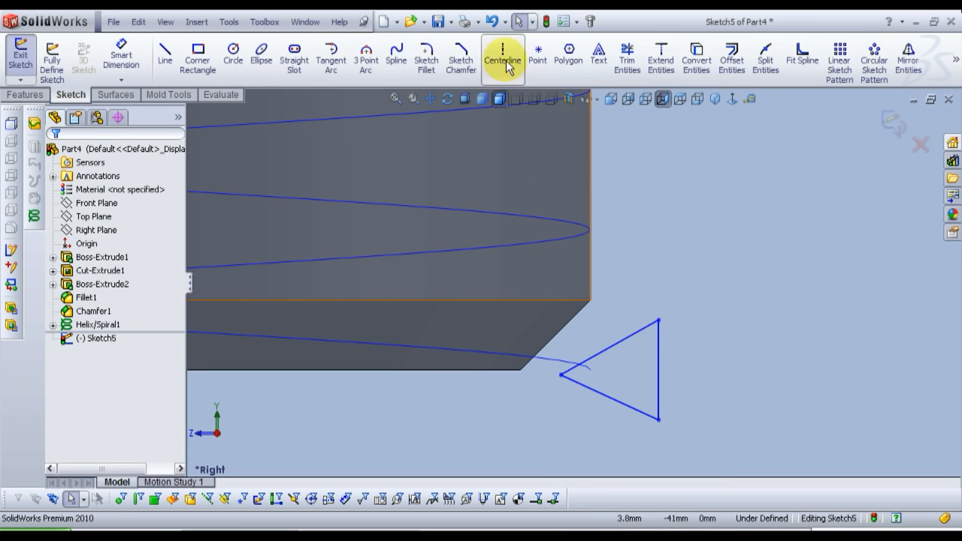
left_click(560, 375)
left_click(657, 369)
right_click(658, 370)
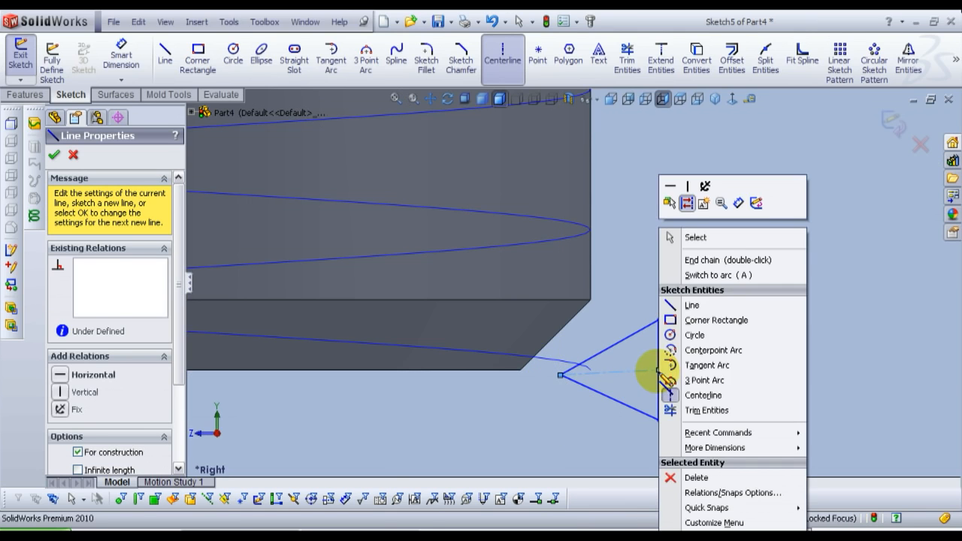
left_click(661, 247)
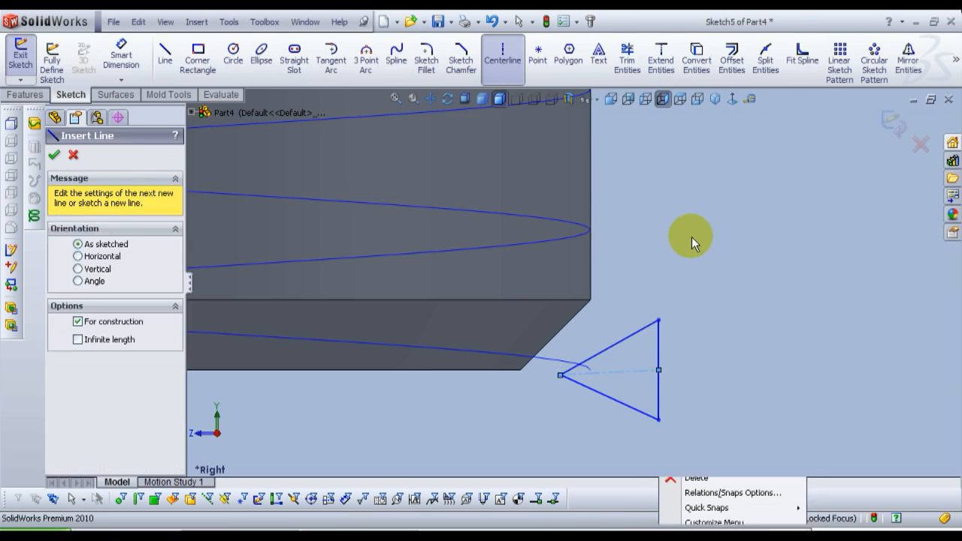
left_click(657, 371)
left_click(561, 374, "ctrl")
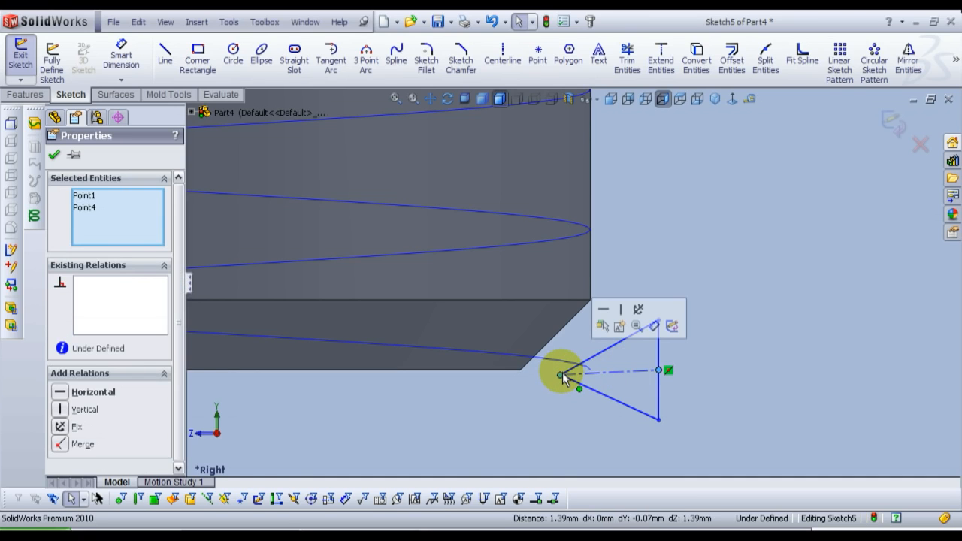
left_click(60, 392)
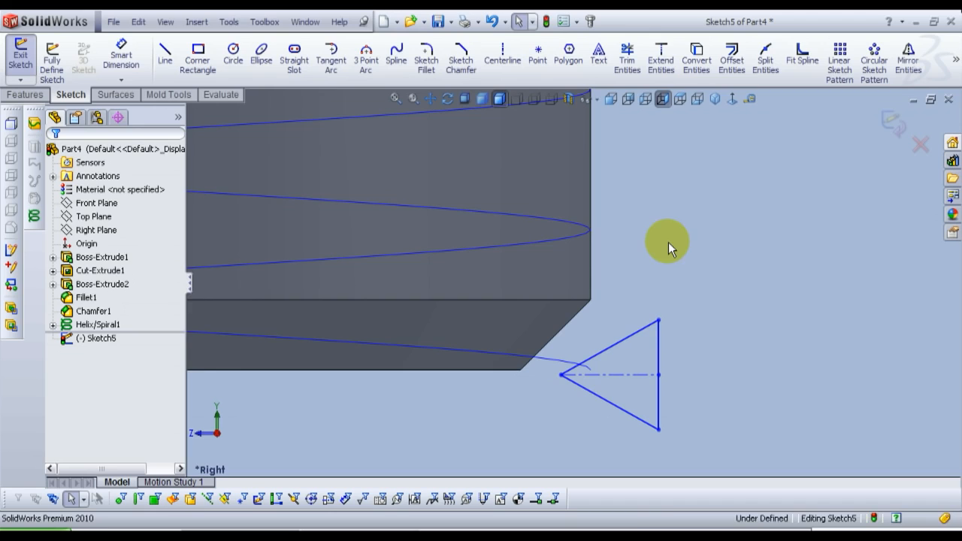
Step: Make the triangle's two slanted sides symmetric about the horizontal centerline
left_click(118, 60)
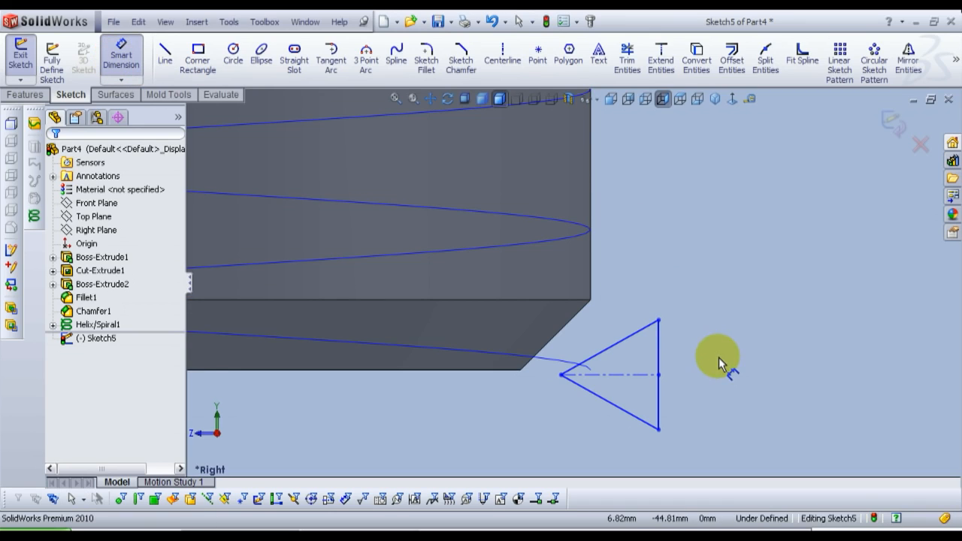
key("Escape")
left_click(623, 339)
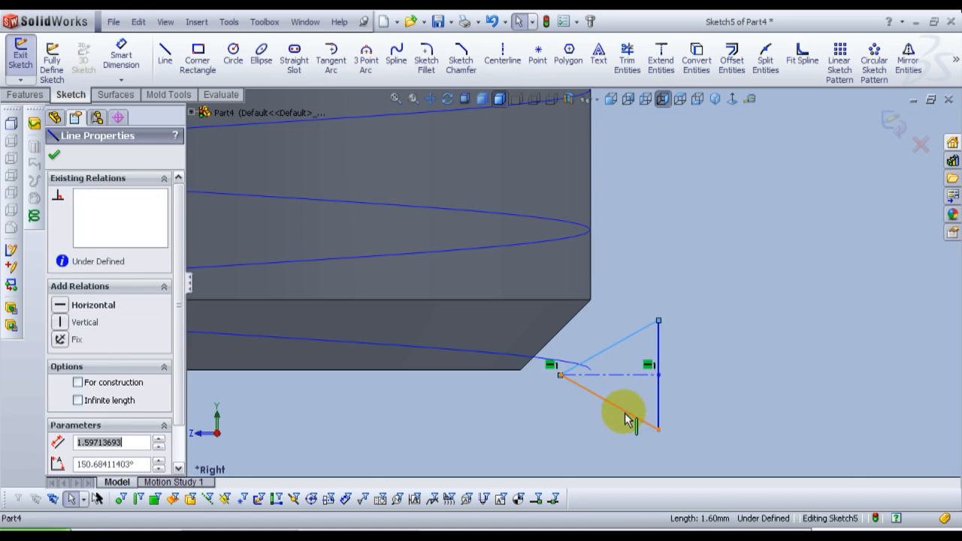
left_click(625, 419, "ctrl")
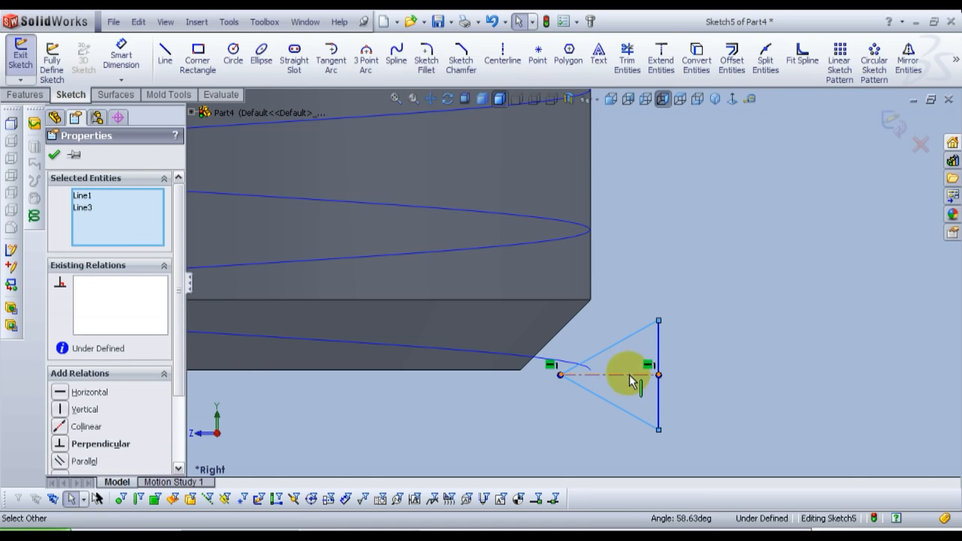
left_click(630, 382, "ctrl")
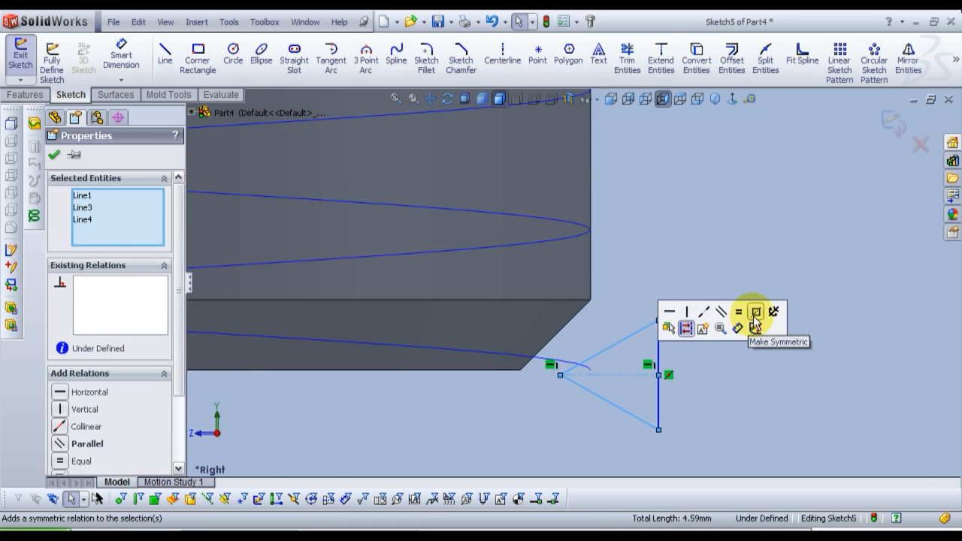
left_click(752, 319)
left_click(738, 347)
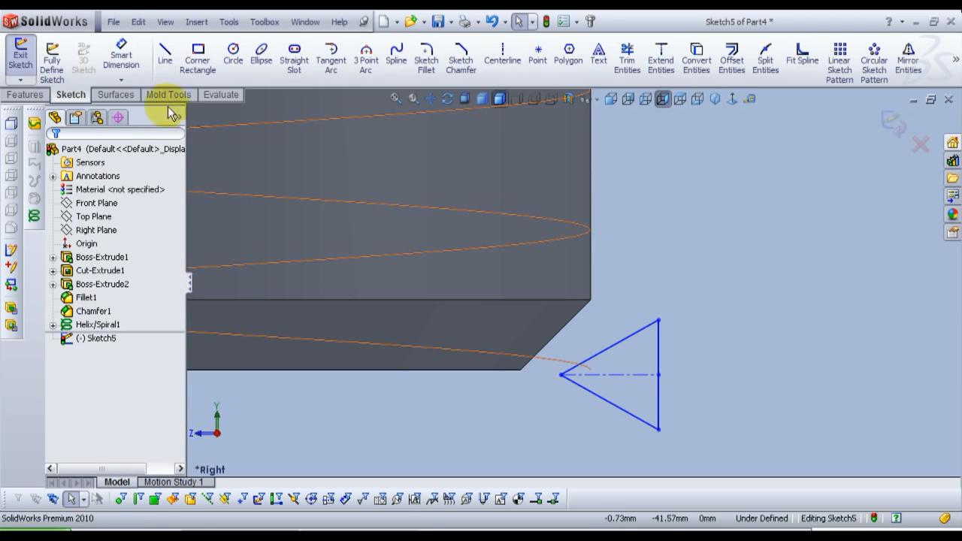
Step: Dimension the angle between the triangle's two slanted sides as 59 degrees
left_click(121, 56)
left_click(630, 340)
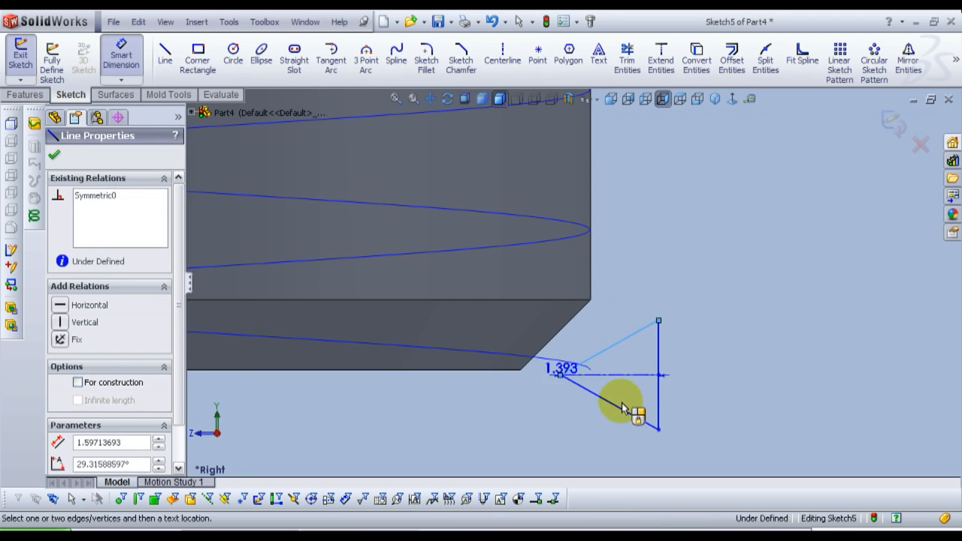
left_click(625, 409)
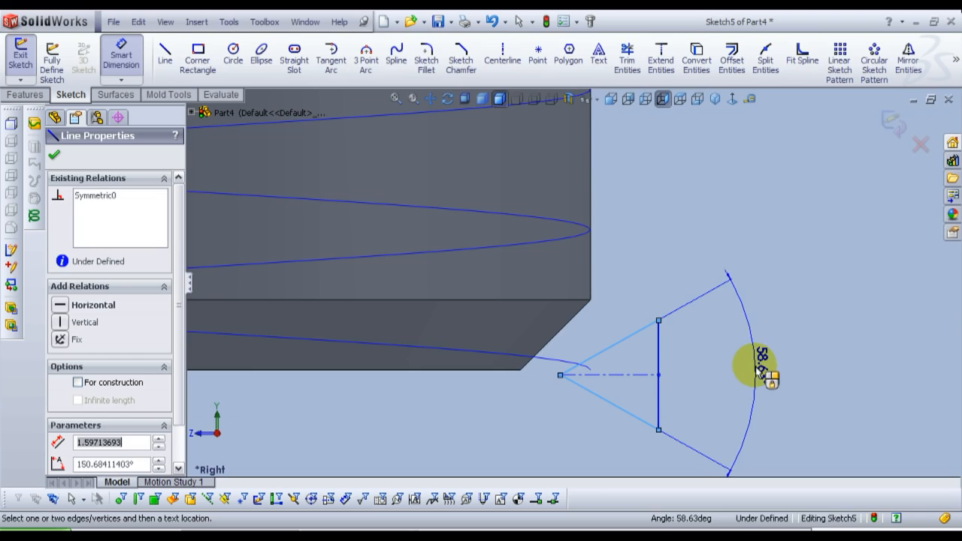
left_click(756, 368)
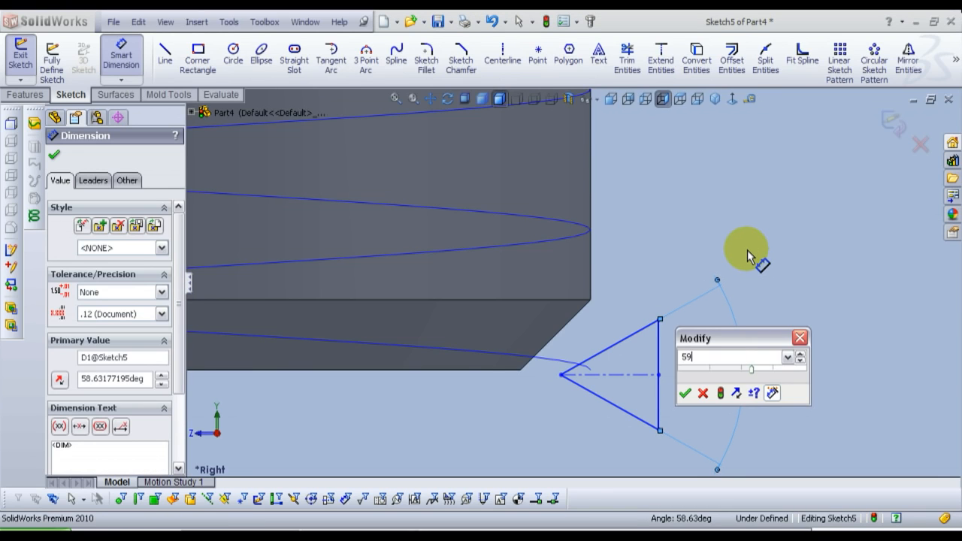
key("Return")
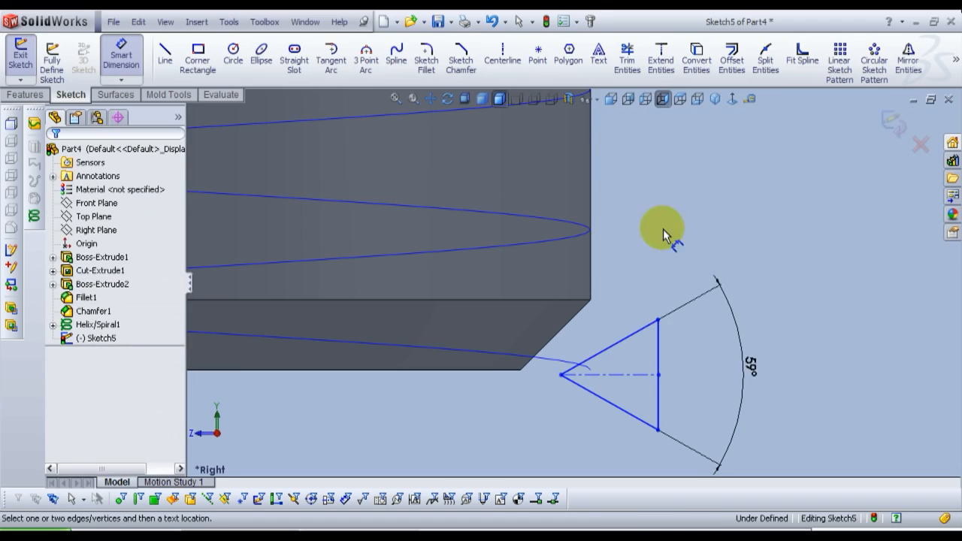
Step: Draw a vertical centerline connecting the midpoints of the triangle's two slanted sides
left_click(496, 53)
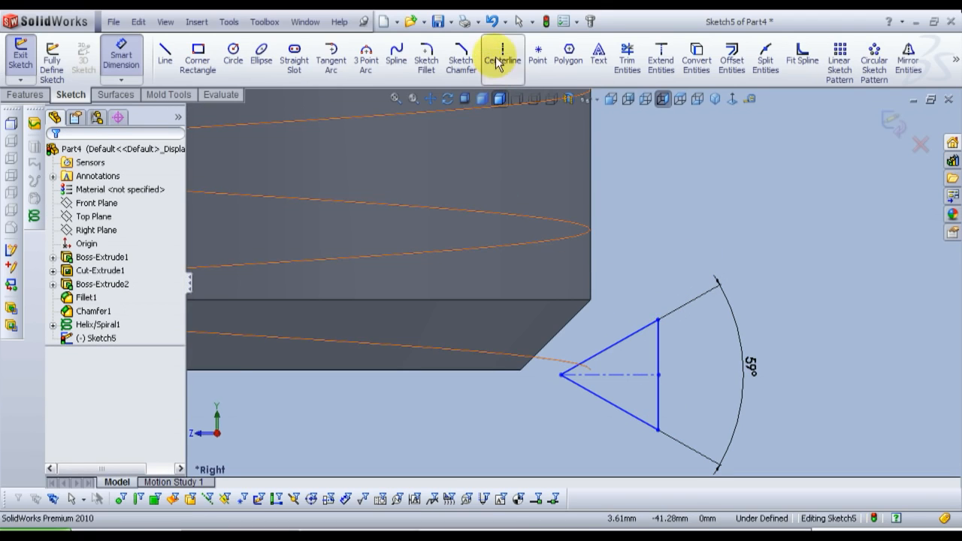
left_click(611, 349)
left_click(609, 399)
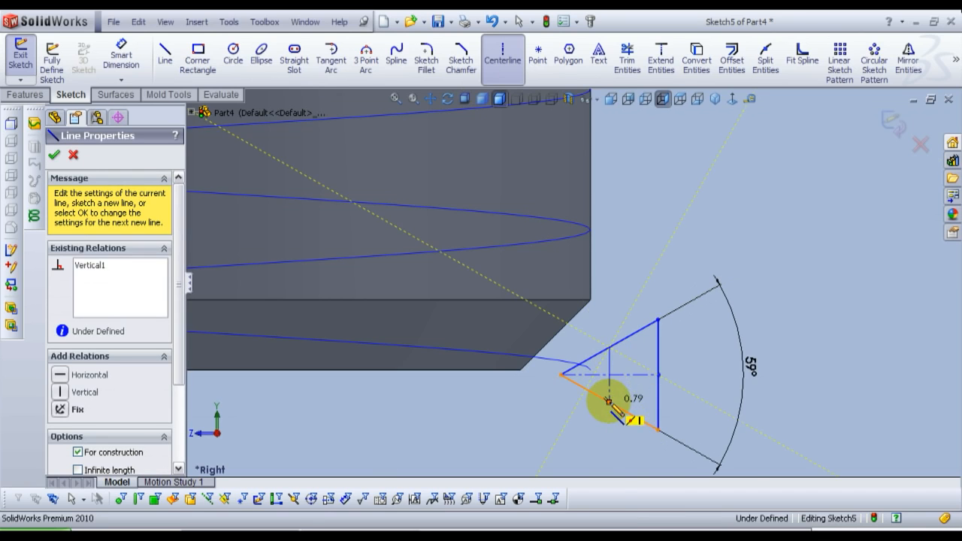
right_click(610, 403)
left_click(636, 238)
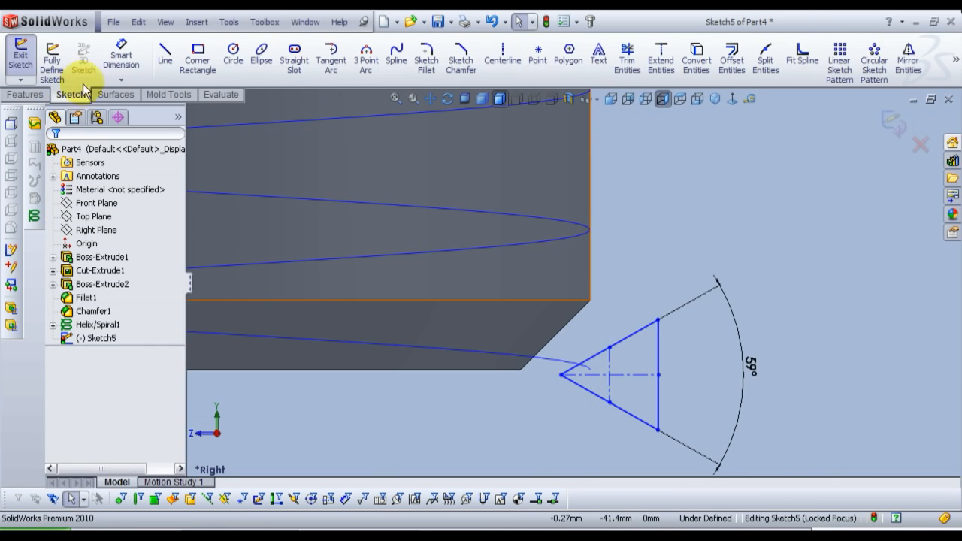
Step: Dimension the horizontal distance from the triangle's apex to its vertical side as 1.7321 mm
left_click(120, 54)
left_click(561, 375)
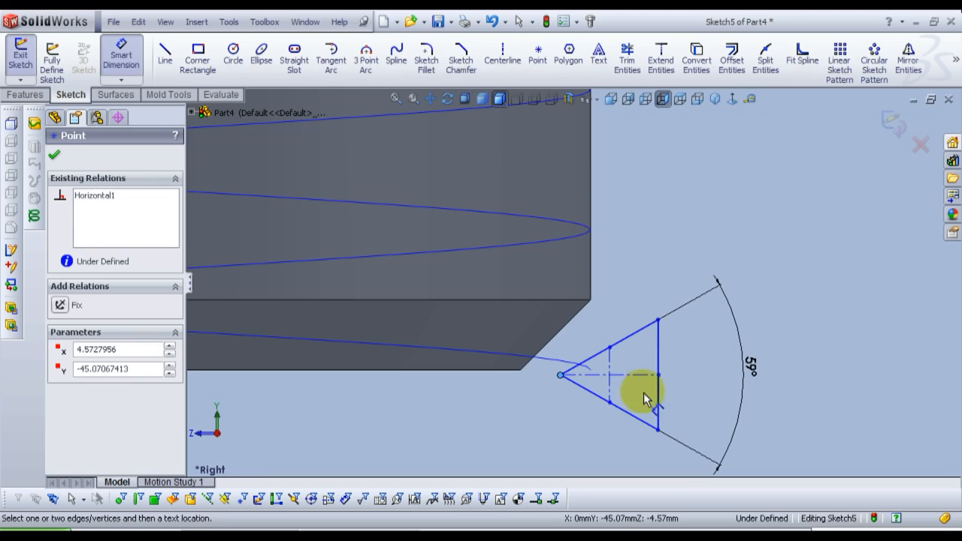
left_click(659, 398)
scroll(635, 381, "up", 1)
left_click(612, 447)
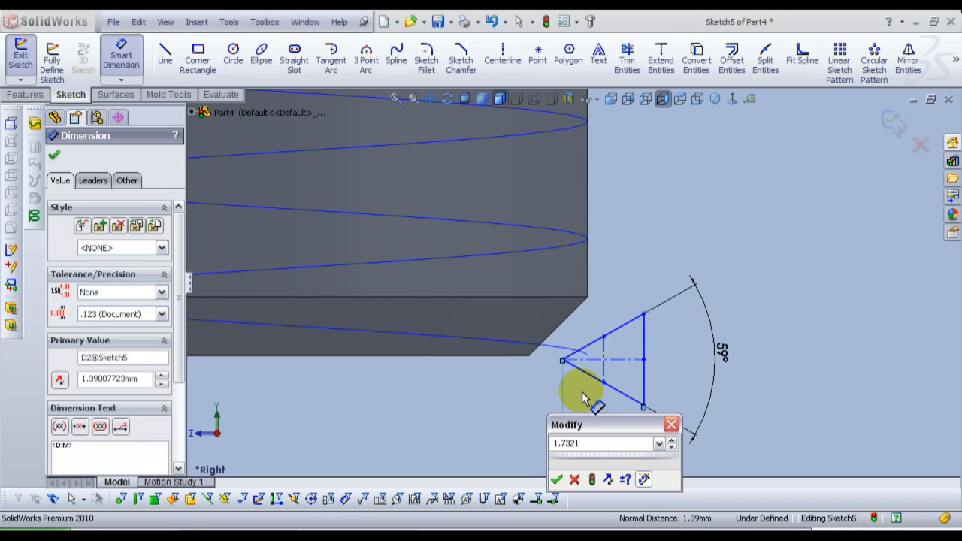
key("Return")
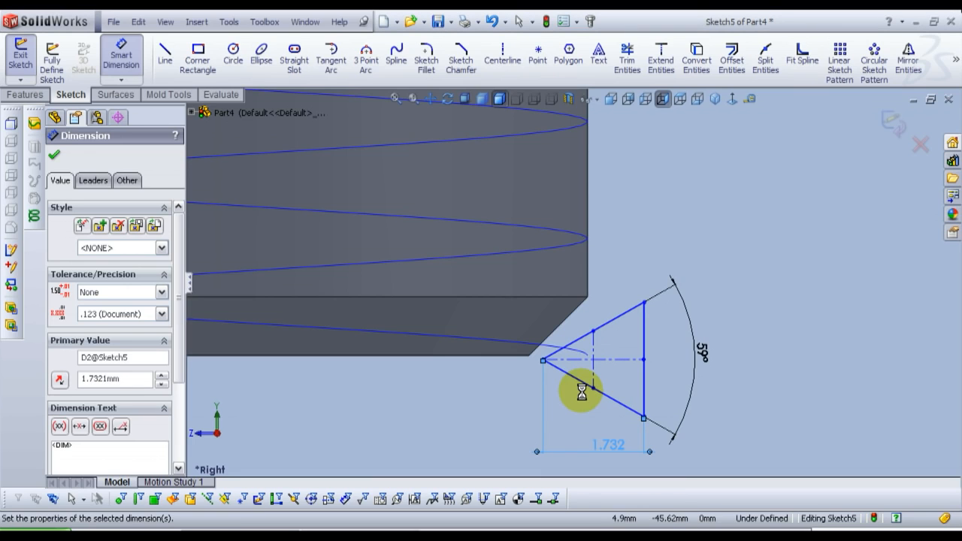
left_click(459, 397)
Step: Place a sketch point at the midpoint of the horizontal centerline, where the two centerlines cross
scroll(571, 342, "down", 2)
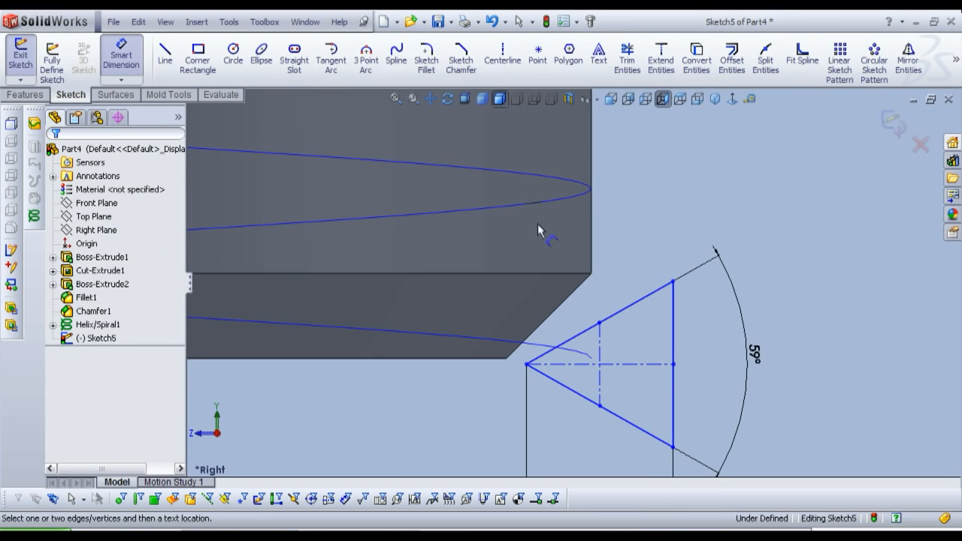
left_click(537, 69)
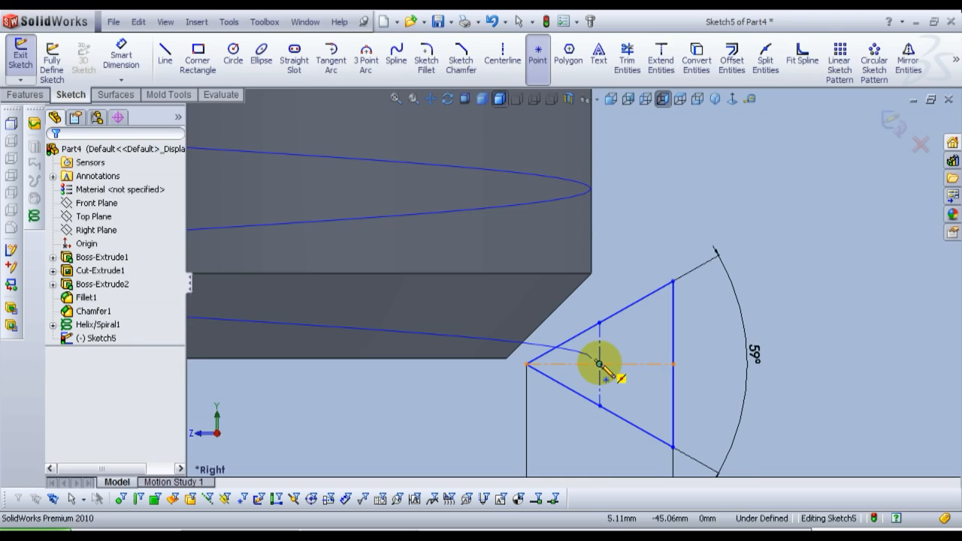
left_click(599, 365)
right_click(599, 364)
left_click(644, 244)
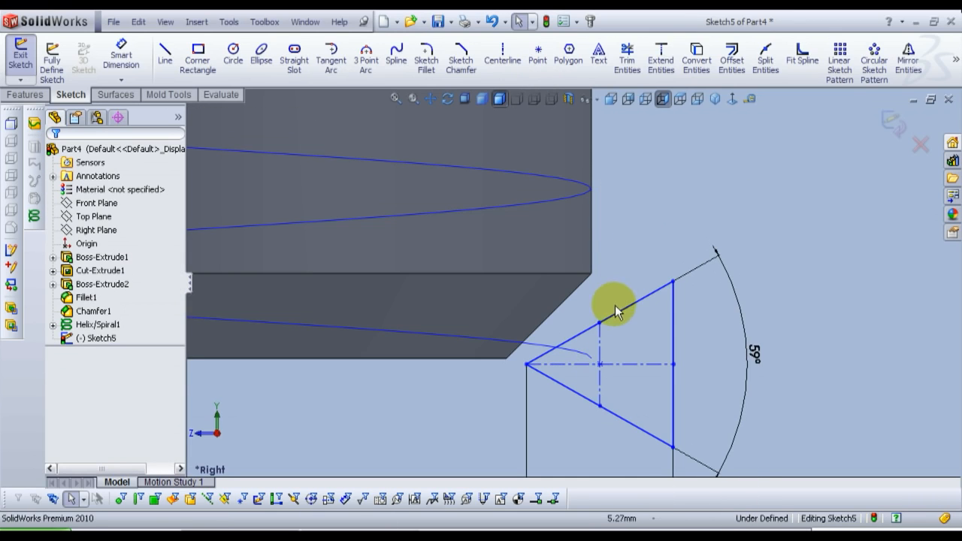
Step: Add a Pierce relation between the triangle's central sketch point and the helix
left_click(599, 364)
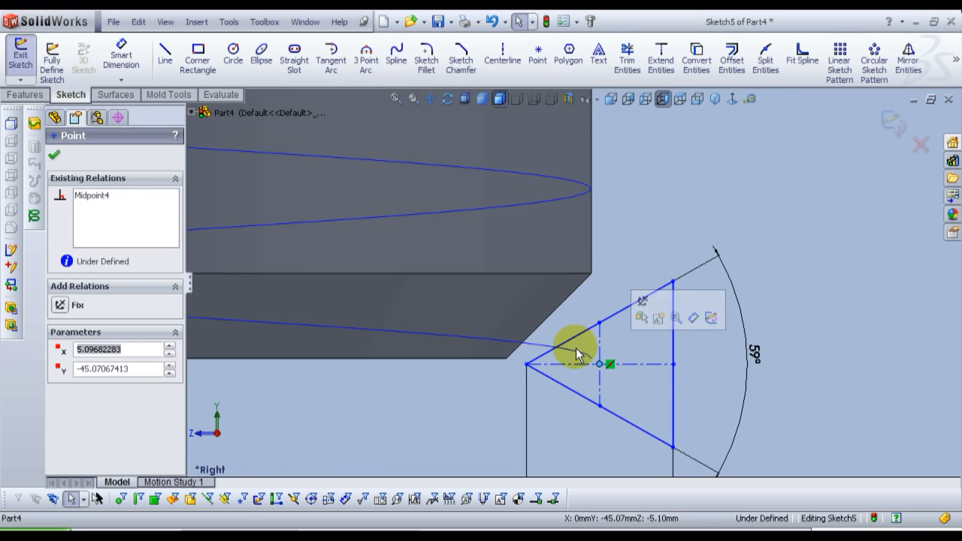
left_click(575, 348, "ctrl")
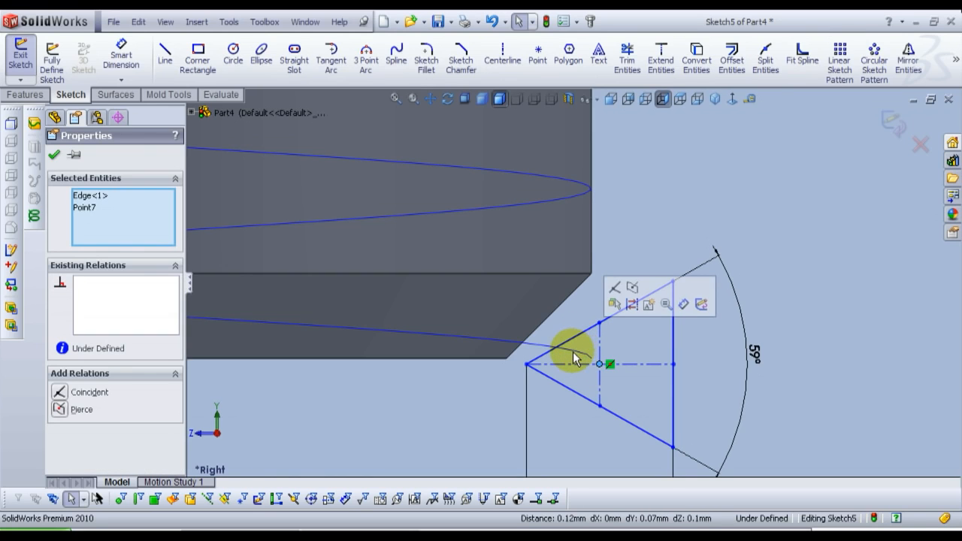
left_click(61, 410)
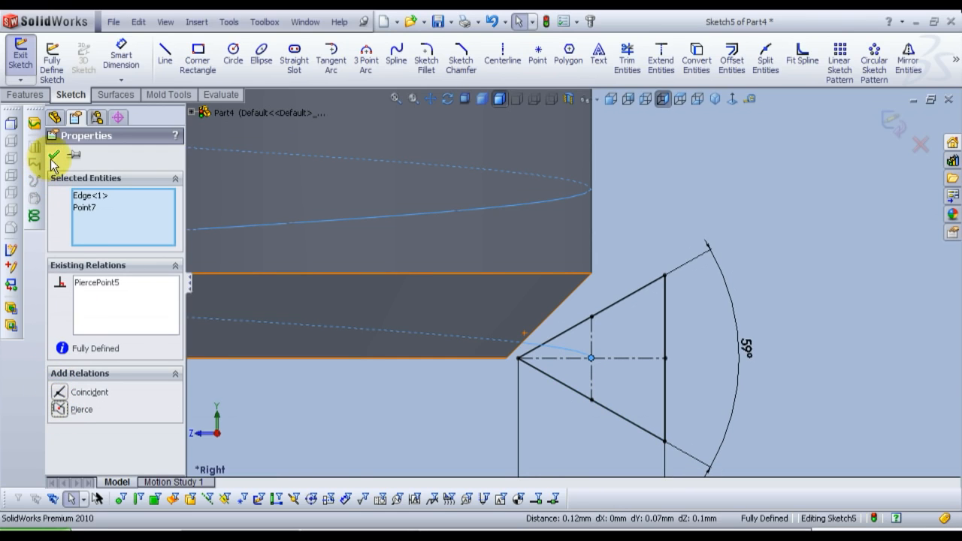
Step: Draw a vertical centerline about 3.08 mm long upward from the middle of the shank's bottom edge
left_click(53, 158)
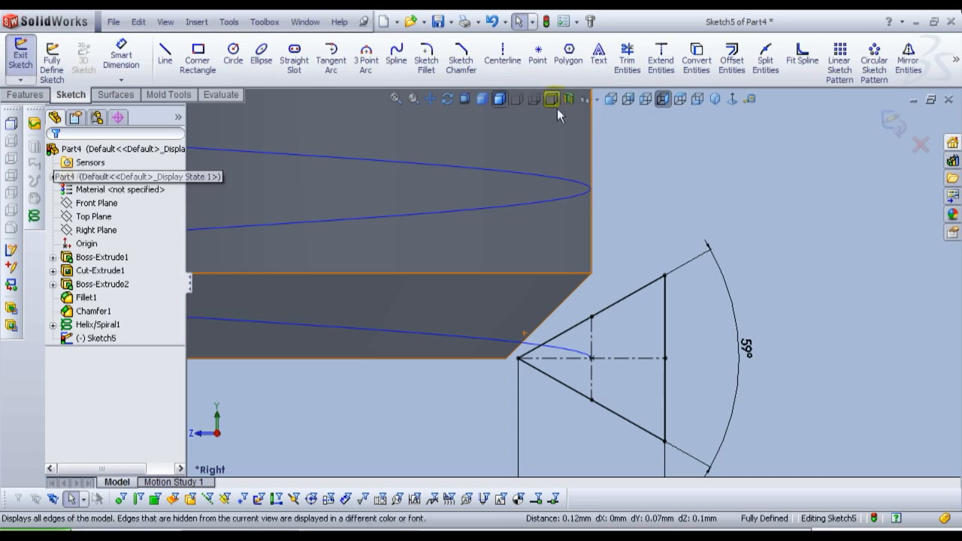
scroll(564, 343, "up", 5)
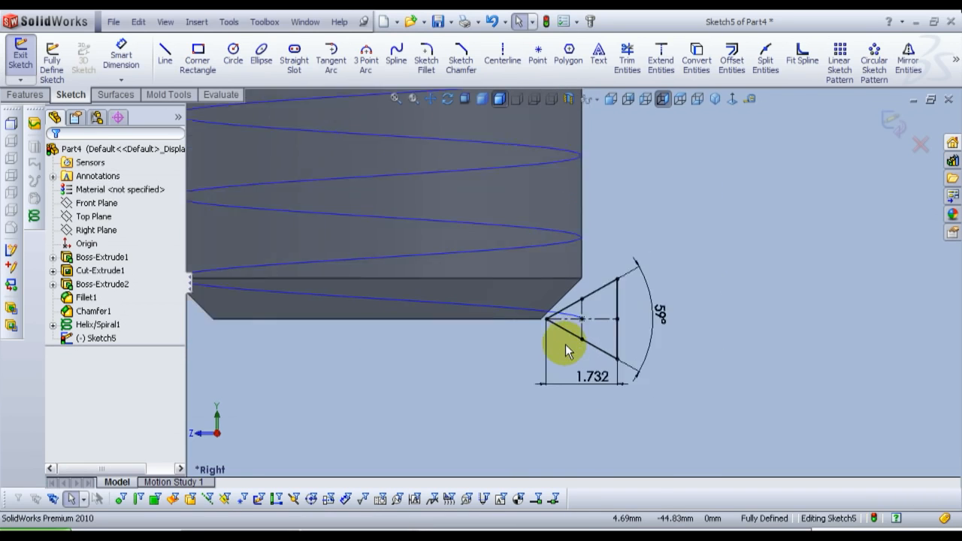
left_click(496, 66)
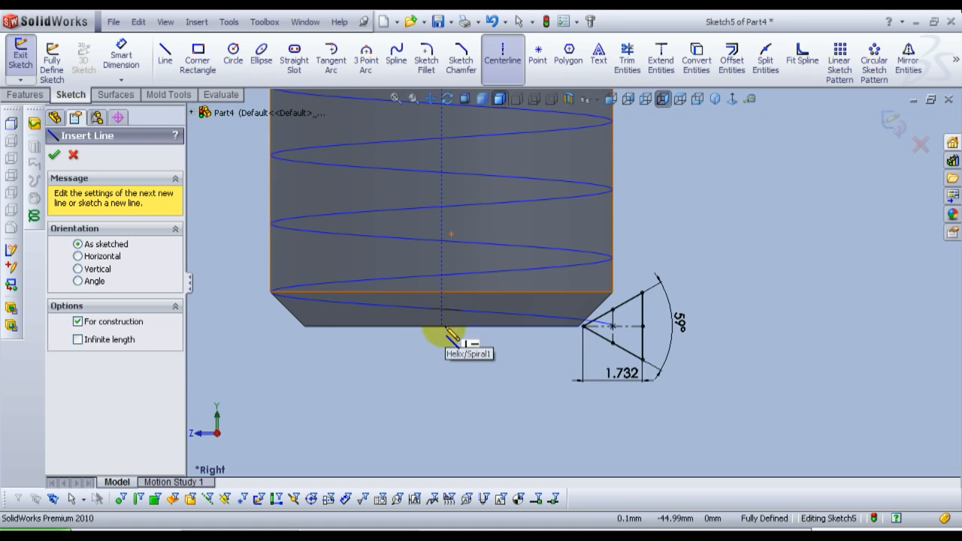
left_click(442, 327)
left_click(443, 222)
right_click(443, 222)
left_click(462, 229)
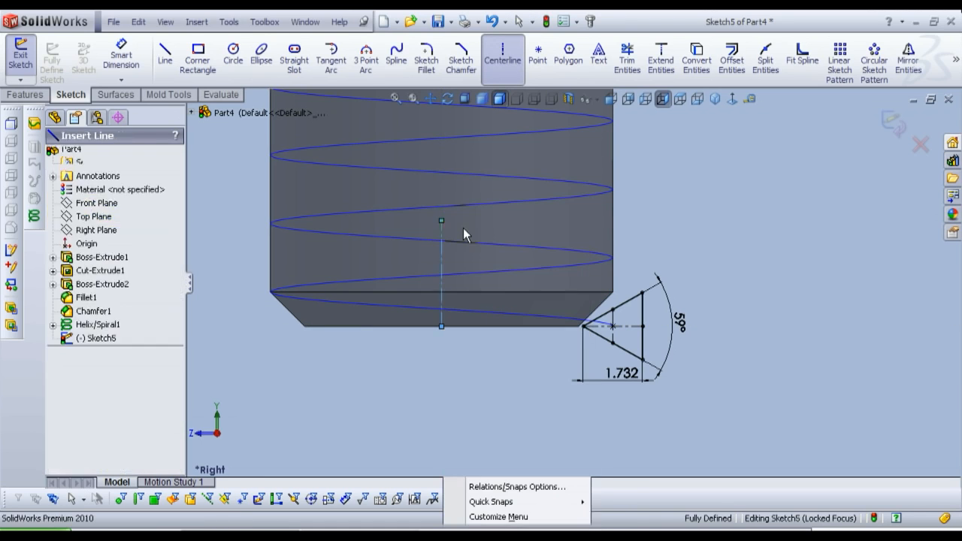
Step: Place a sketch point on the horizontal centerline between the triangle's apex and its vertical centerline
left_click(538, 57)
scroll(592, 325, "down", 5)
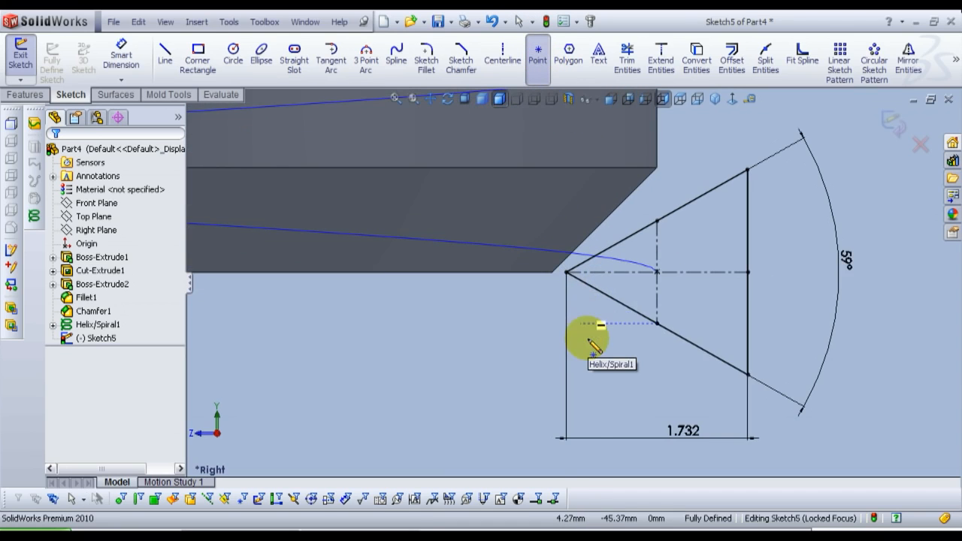
left_click(608, 275)
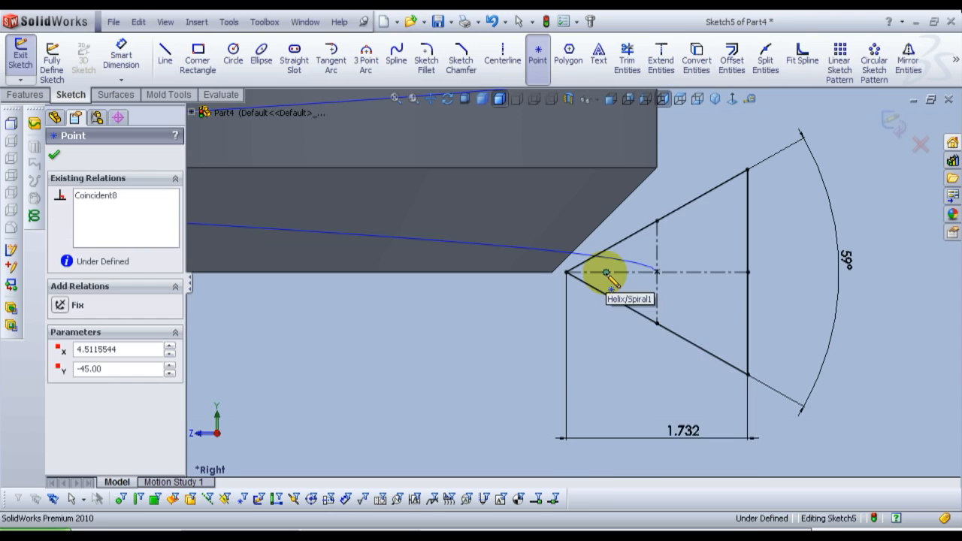
right_click(607, 273)
left_click(640, 261)
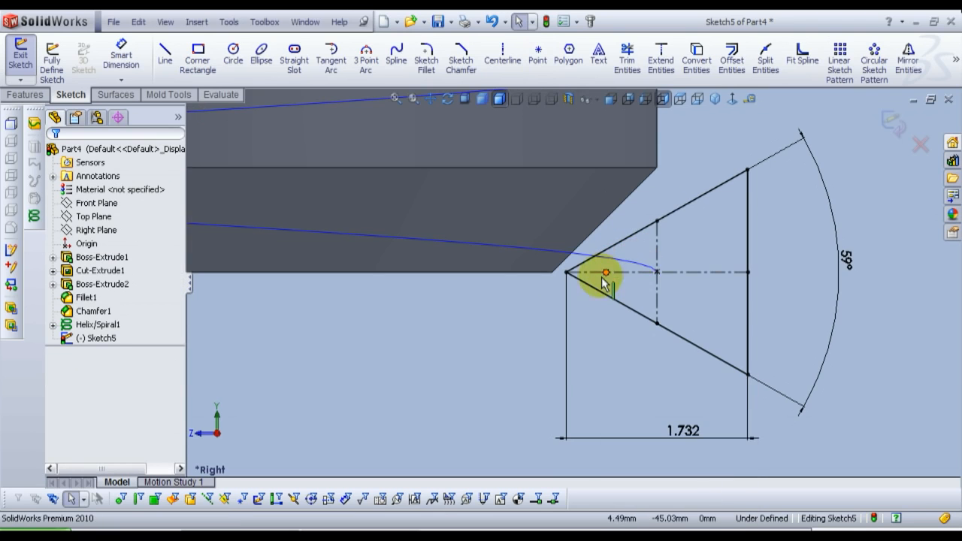
Step: Dimension the horizontal distance from the shank's vertical centerline to the new sketch point as 4.513 mm
scroll(594, 285, "up", 3)
left_click(120, 64)
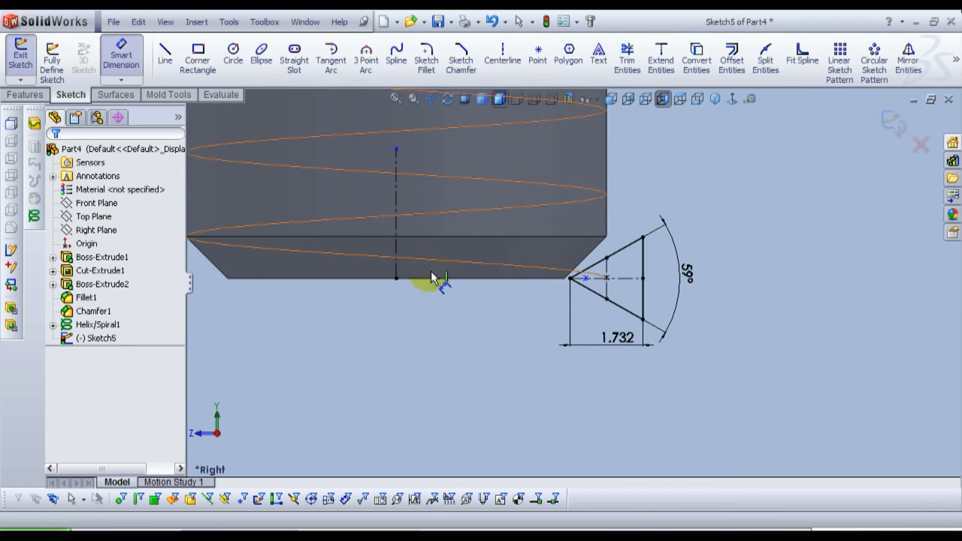
left_click(495, 282)
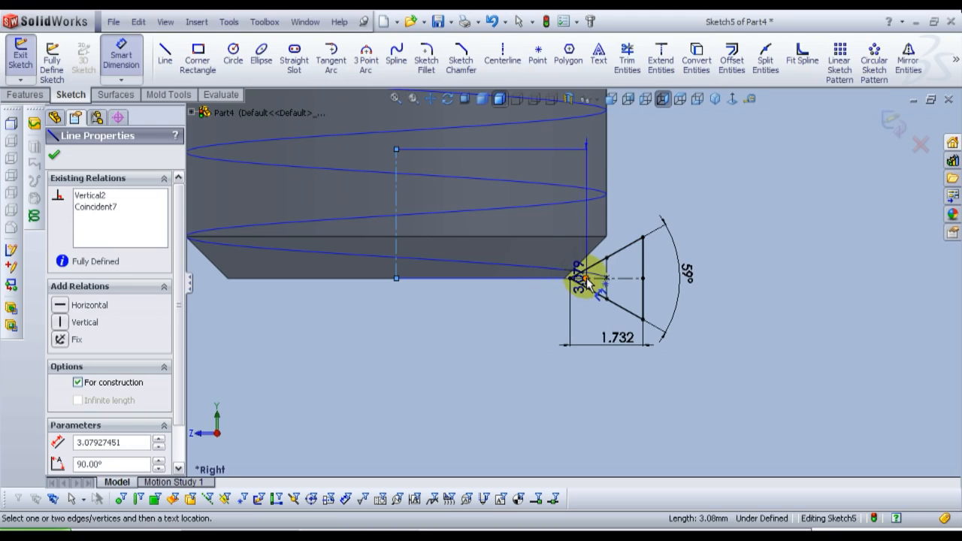
left_click(586, 278)
left_click(516, 381)
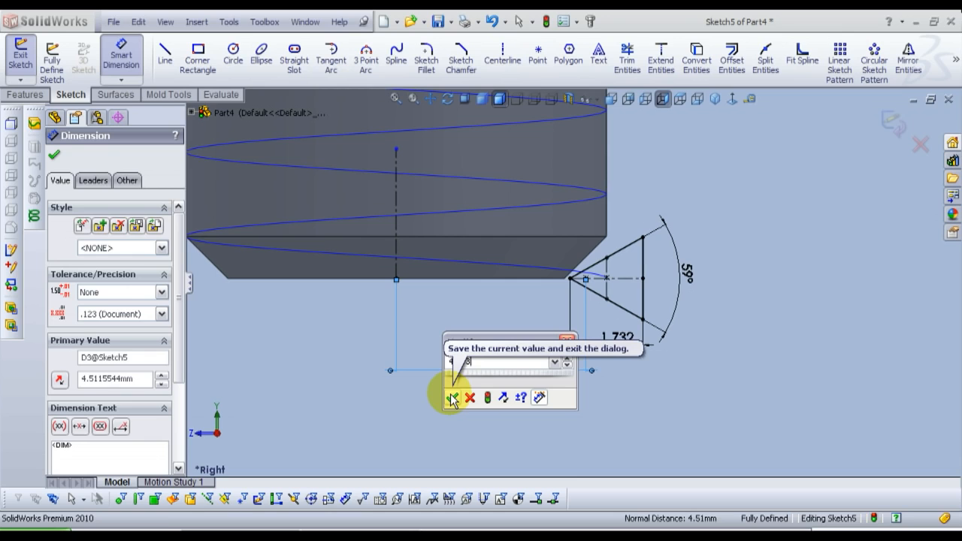
left_click(451, 398)
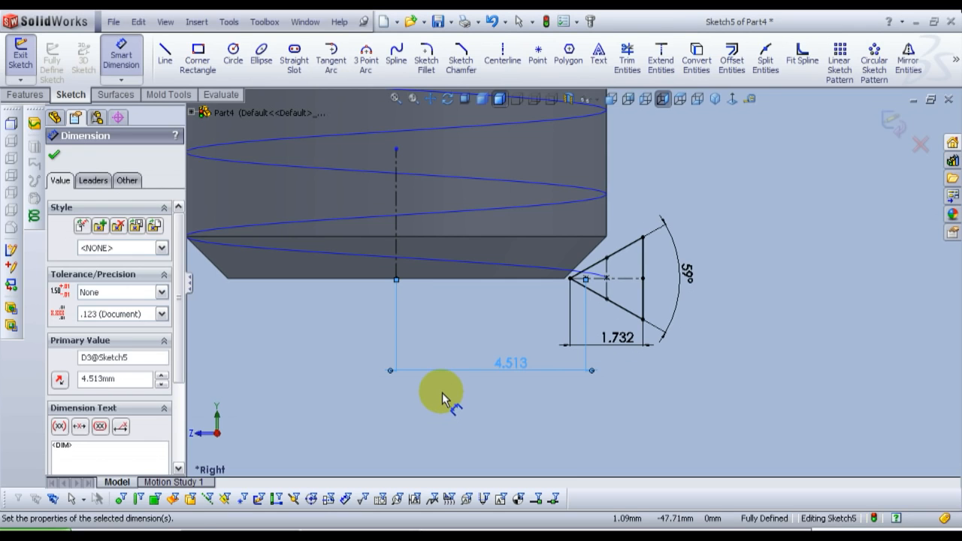
left_click(442, 398)
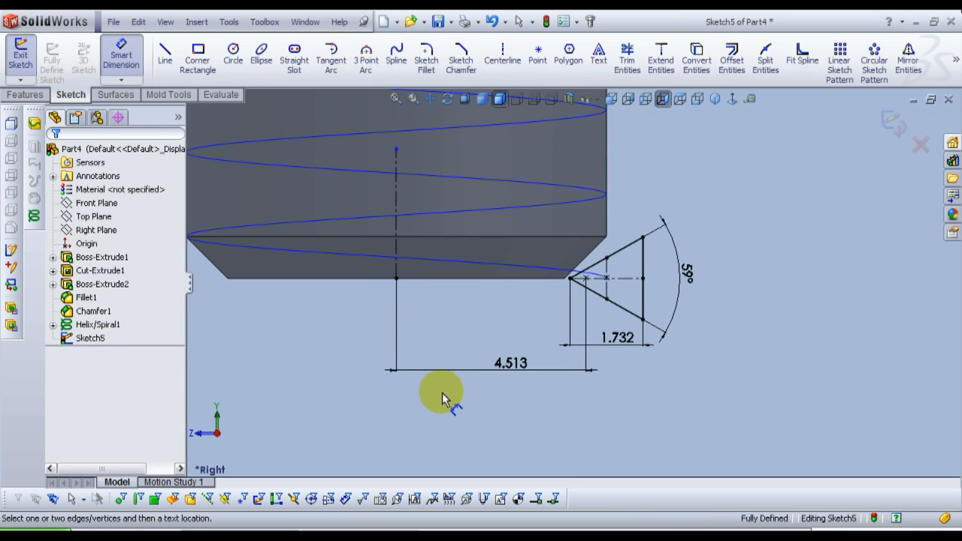
Step: Draw a circle of about 0.335 mm radius centered on the horizontal centerline and passing through the sketch point nearest the apex
left_click(233, 54)
scroll(593, 275, "down", 8)
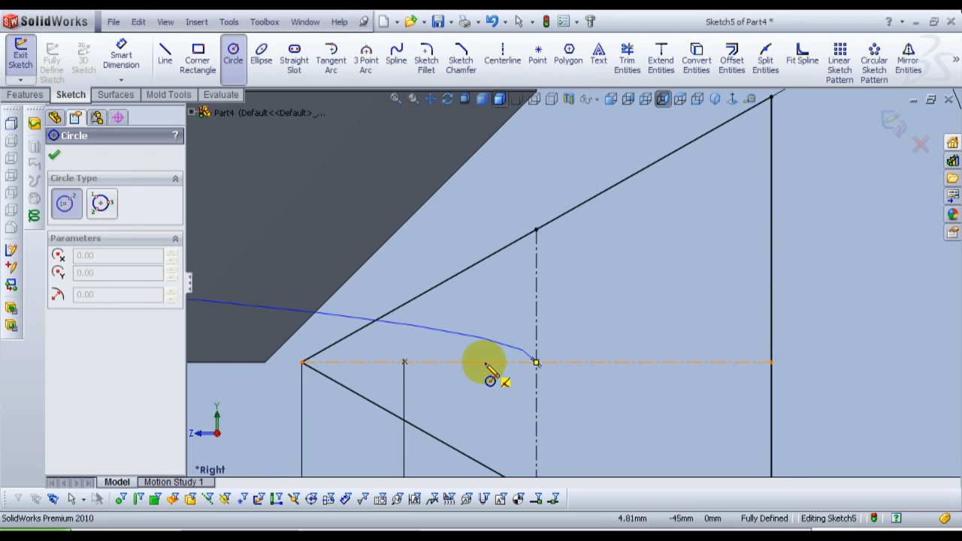
left_click_drag(496, 365, 405, 363)
right_click(405, 362)
left_click(457, 263)
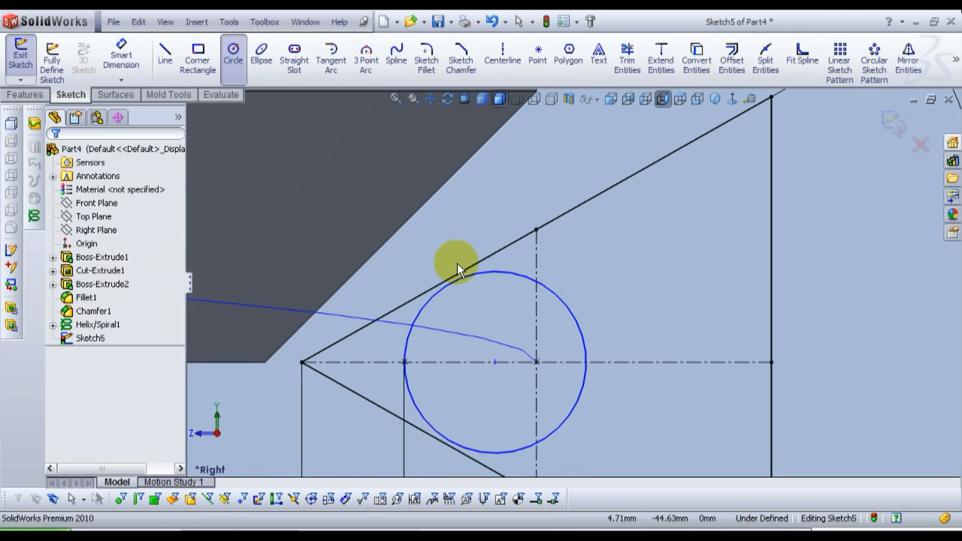
Step: Add a Tangent relation between the circle and the triangle's upper slanted side
left_click(442, 290)
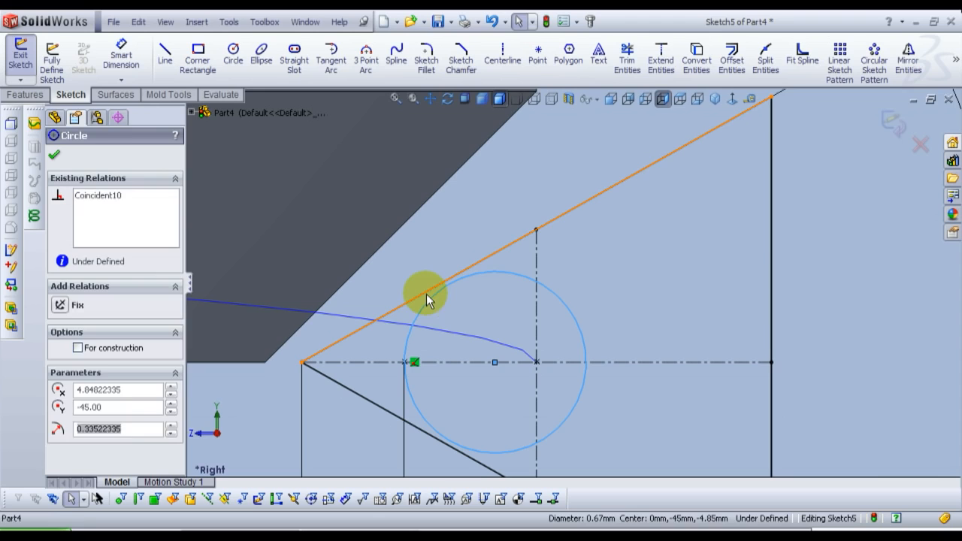
left_click(429, 291, "ctrl")
left_click(467, 230)
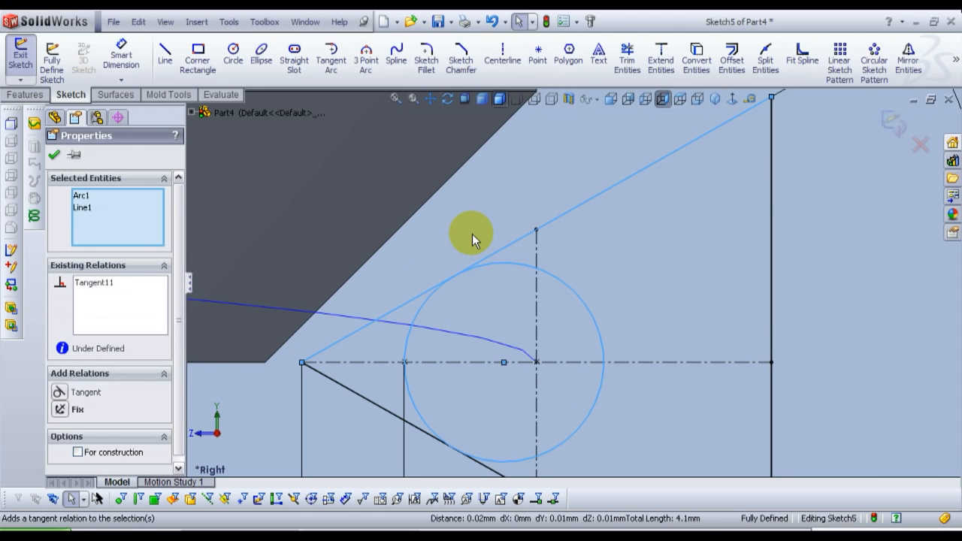
left_click(472, 234)
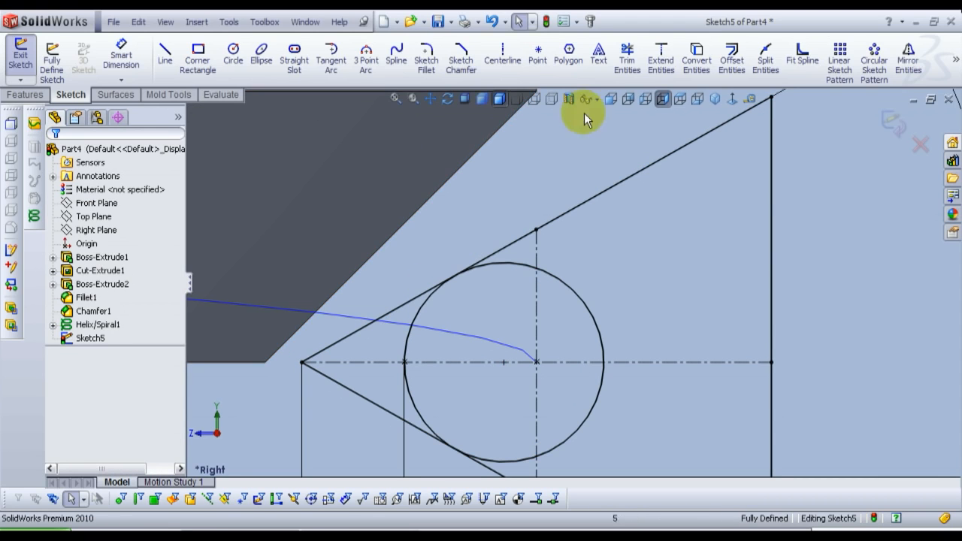
Step: Trim both slanted sides of the triangle between the apex and the circle
left_click(630, 66)
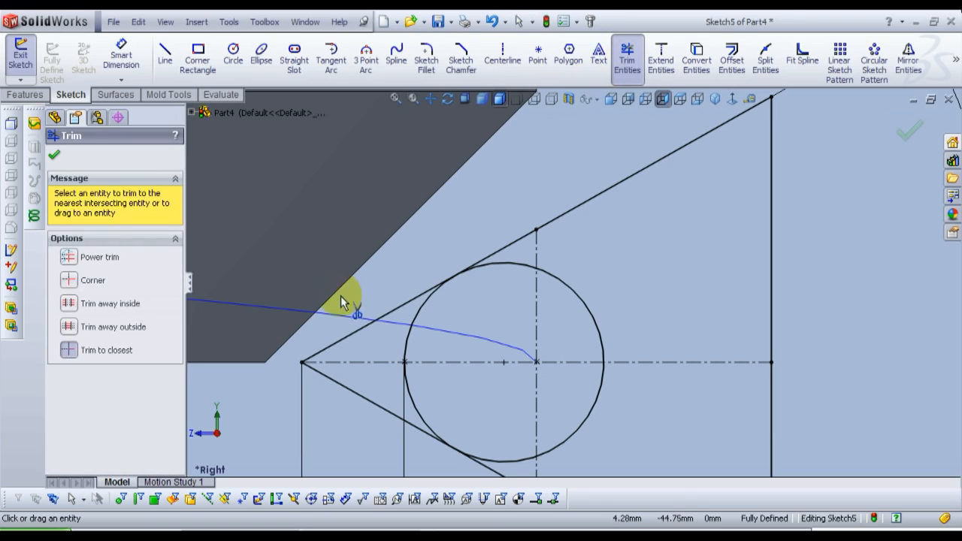
left_click(344, 337)
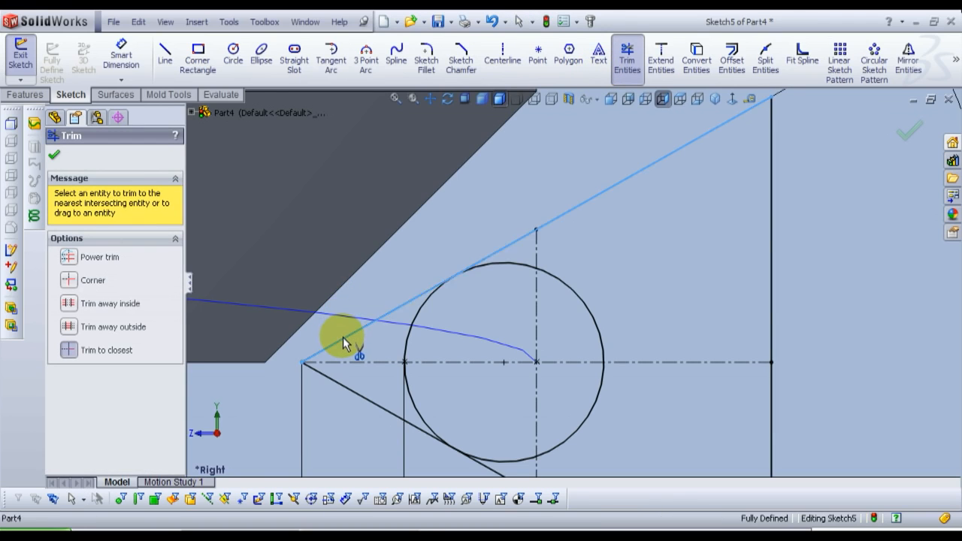
left_click(444, 299)
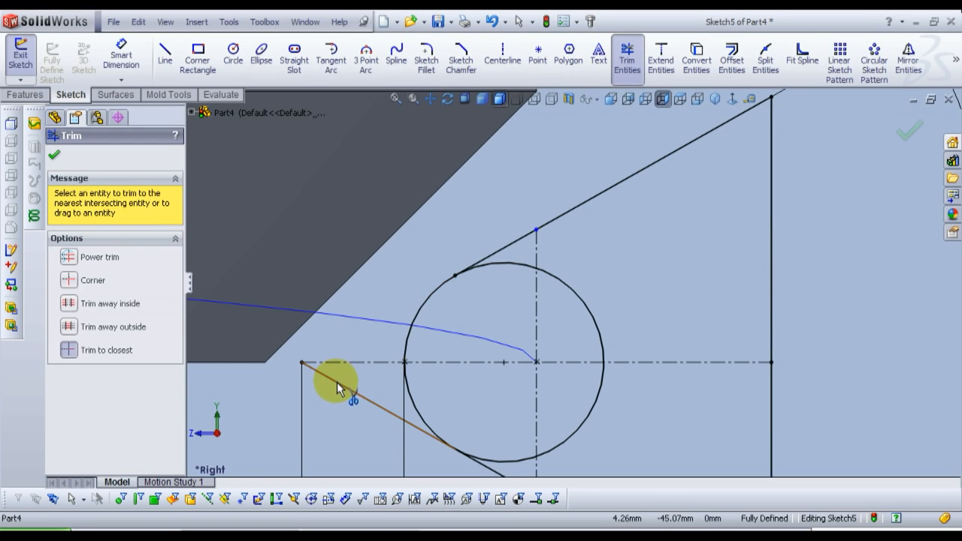
left_click(336, 380)
left_click(451, 297)
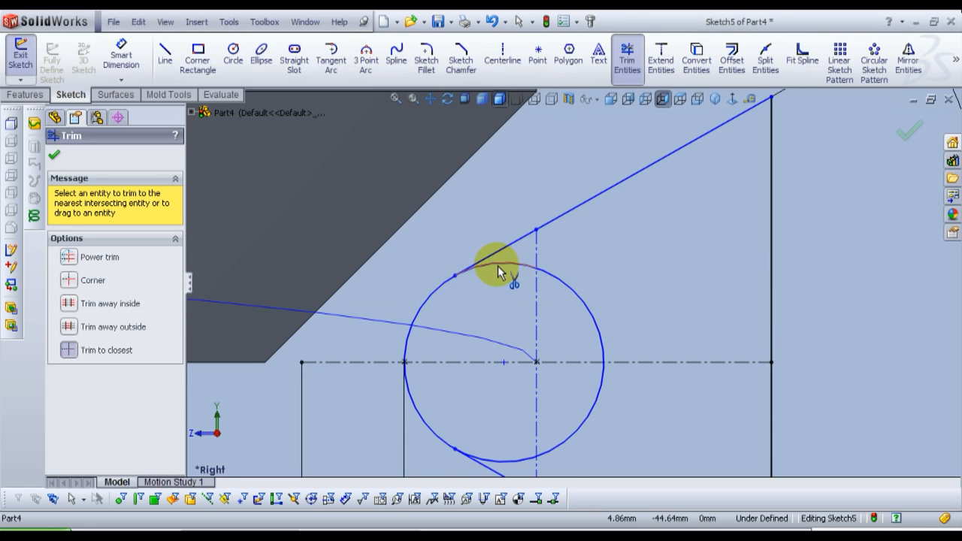
Step: Trim away the part of the circle inside the profile, leaving only the arc that rounds the tip
left_click(559, 281)
left_click(593, 406)
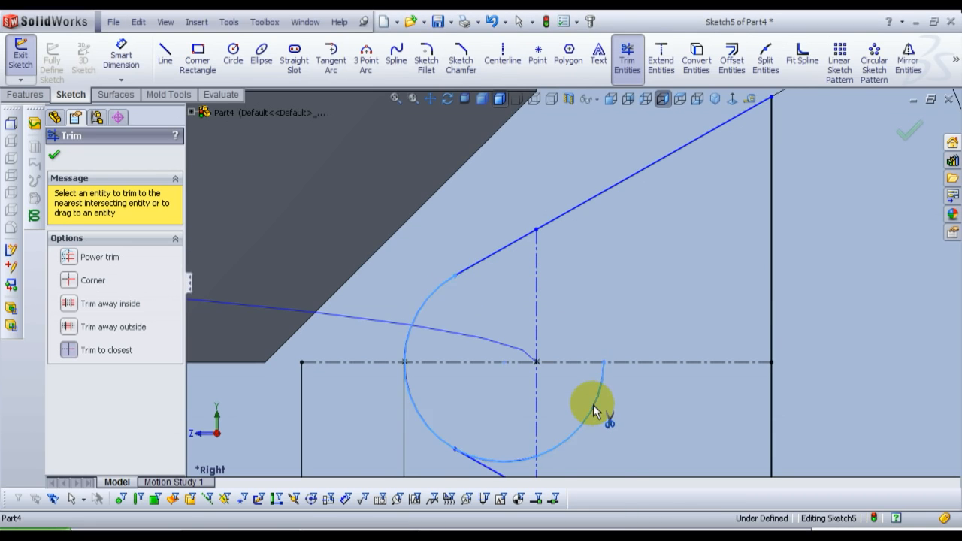
scroll(594, 405, "up", 2)
left_click(531, 407)
scroll(531, 408, "up", 2)
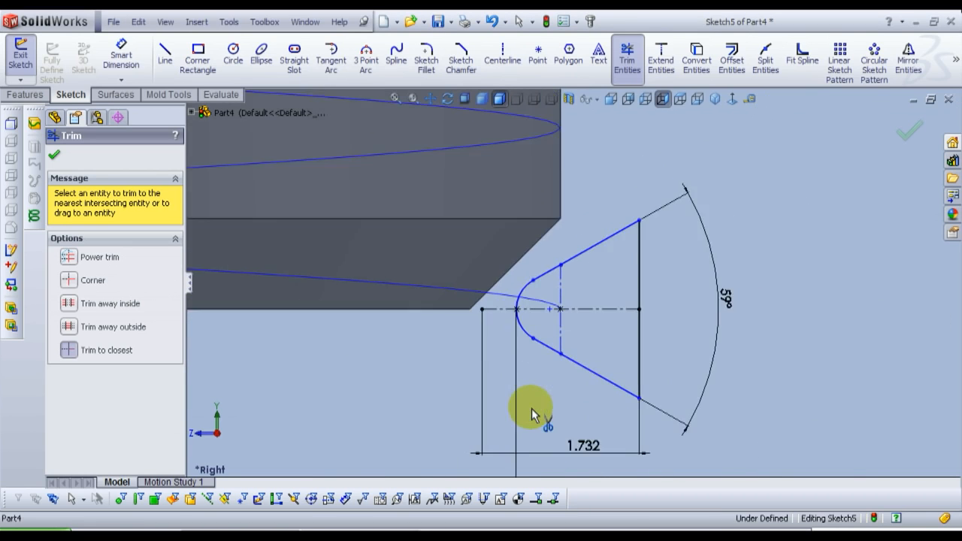
left_click(53, 155)
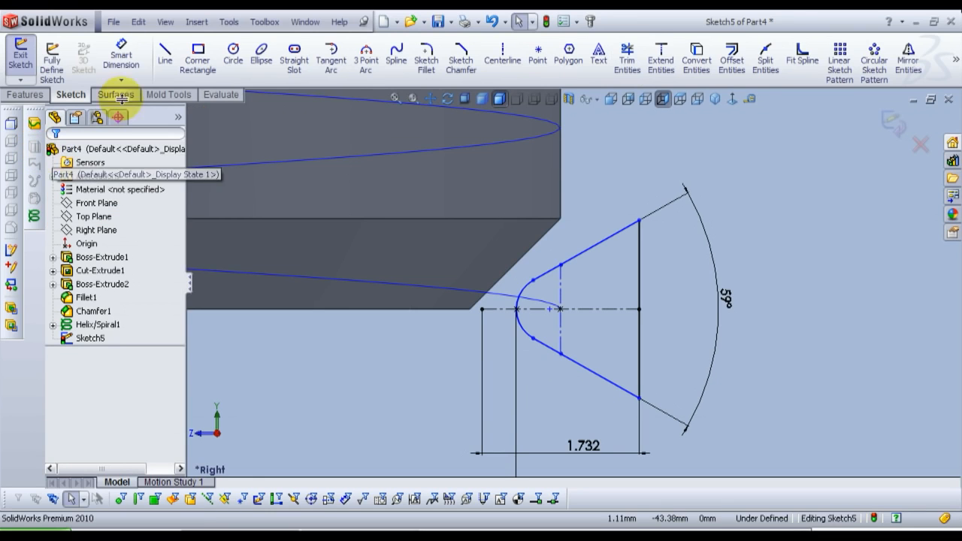
Step: Dimension the horizontal distance between the profile's vertical centerline and its vertical side
left_click(133, 66)
left_click(560, 335)
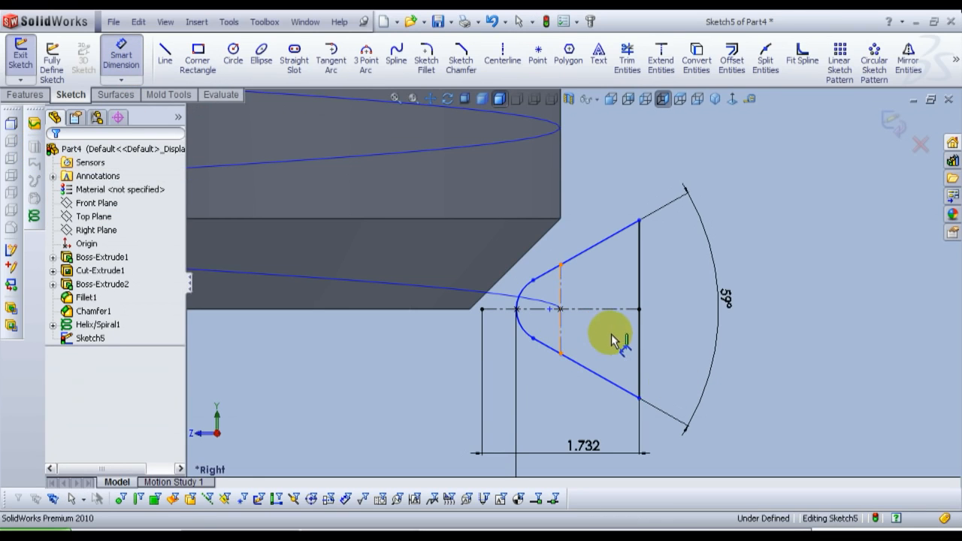
left_click(637, 340)
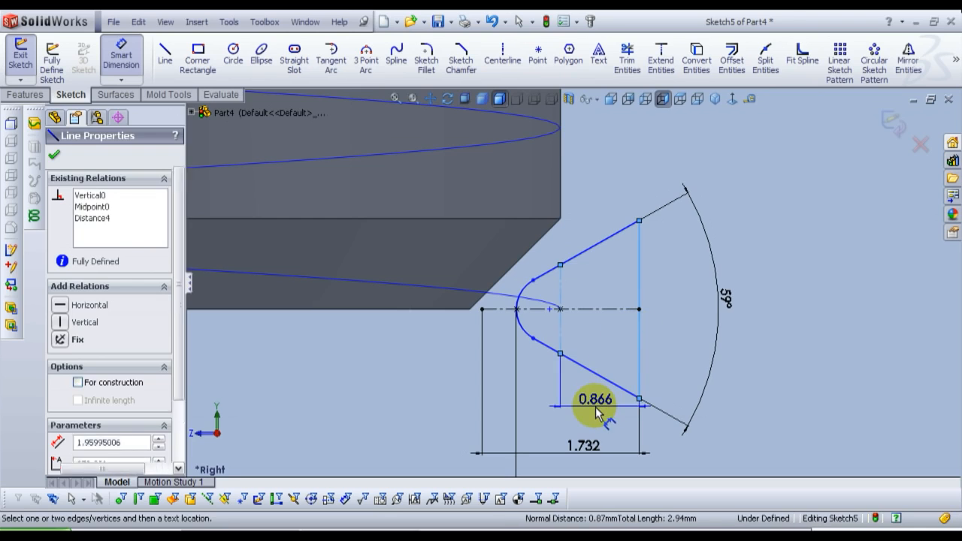
left_click(608, 413)
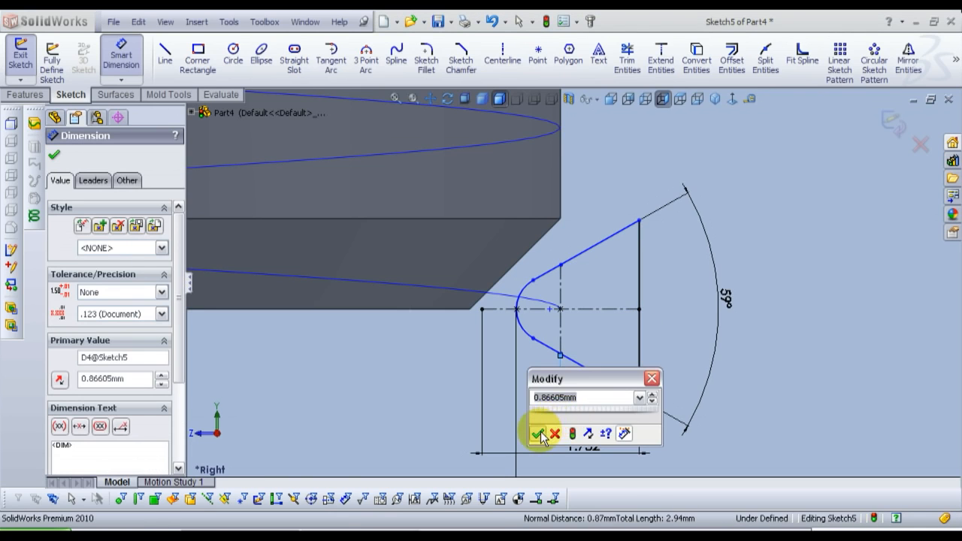
left_click(536, 434)
Step: Dimension the radius of the arc at the profile's tip
left_click(519, 326)
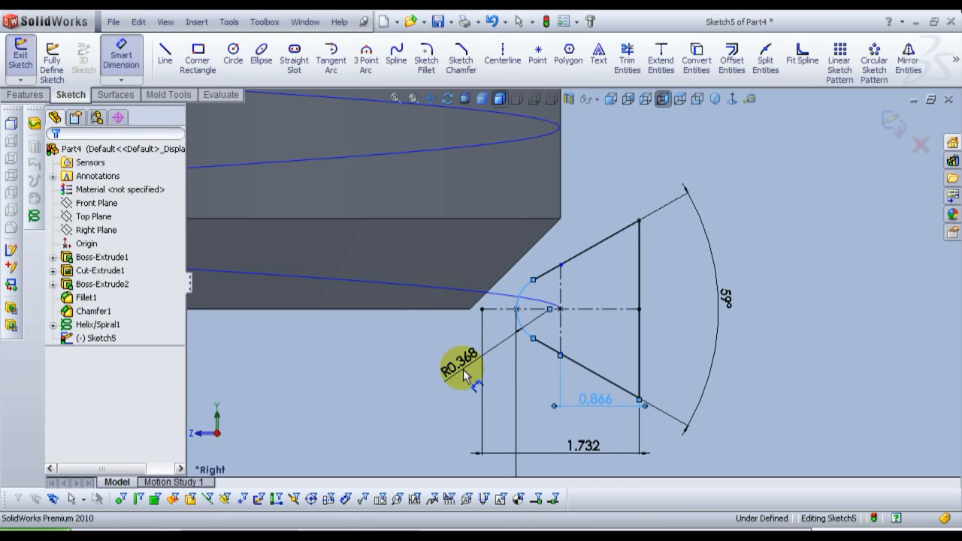
left_click(449, 409)
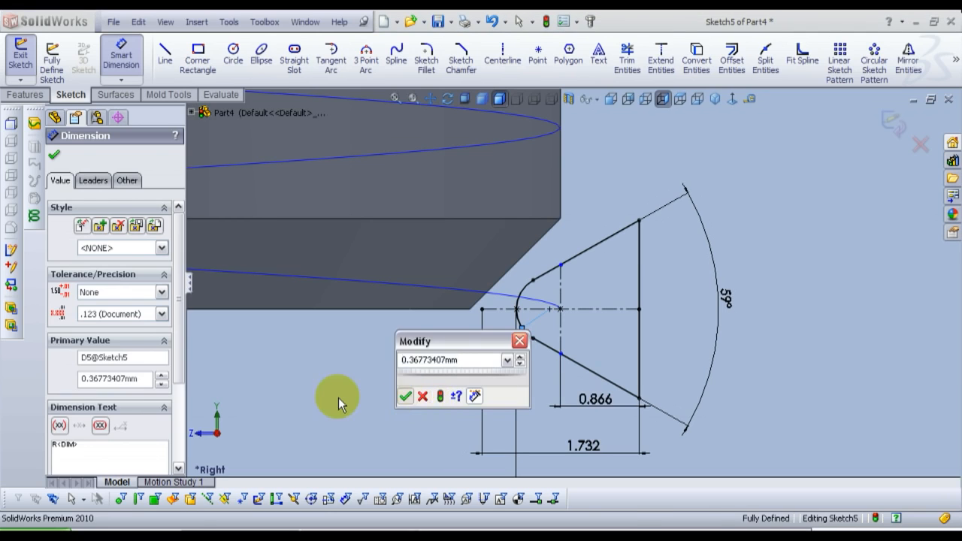
left_click(405, 396)
key("Escape")
Step: Add Coincident relations between the vertical centerline's two endpoints and the upper and lower slanted sides of the profile
scroll(575, 278, "down", 2)
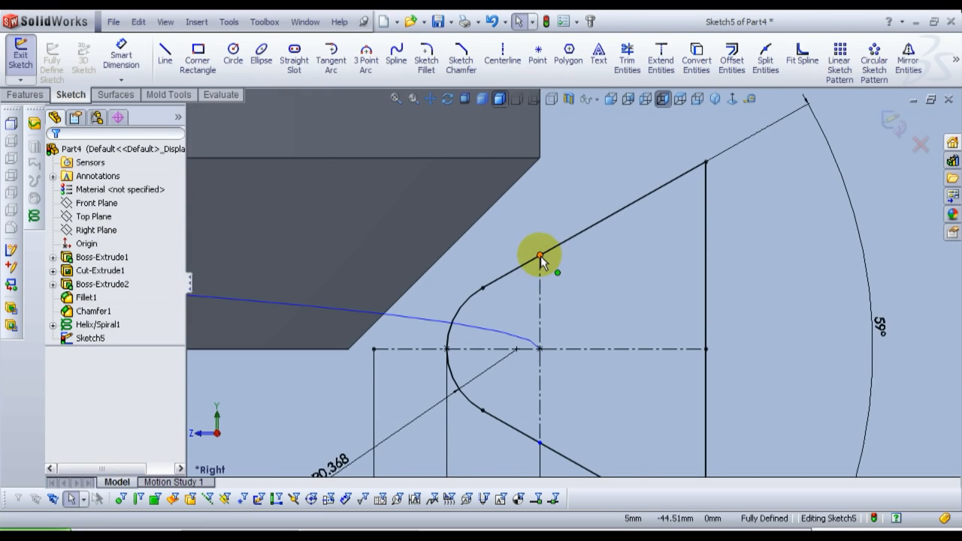
left_click(539, 257)
left_click(580, 235, "ctrl")
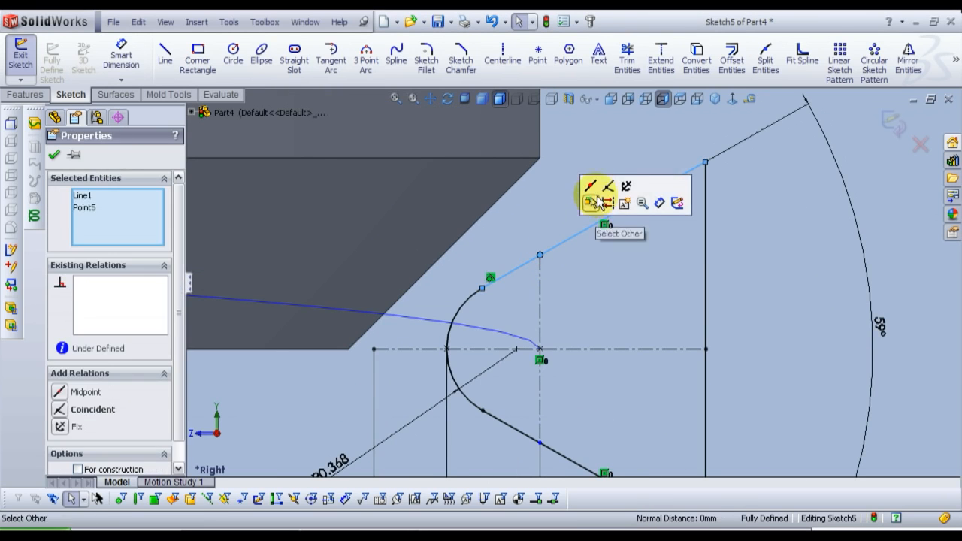
left_click(608, 186)
left_click(551, 445)
left_click(549, 450)
left_click(541, 444, "ctrl")
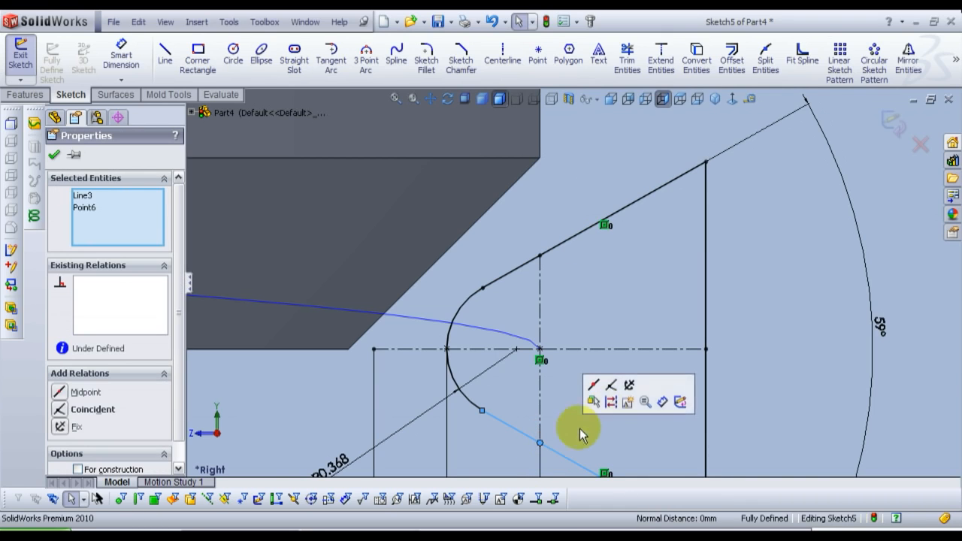
left_click(611, 384)
left_click(611, 296)
scroll(603, 300, "up", 5)
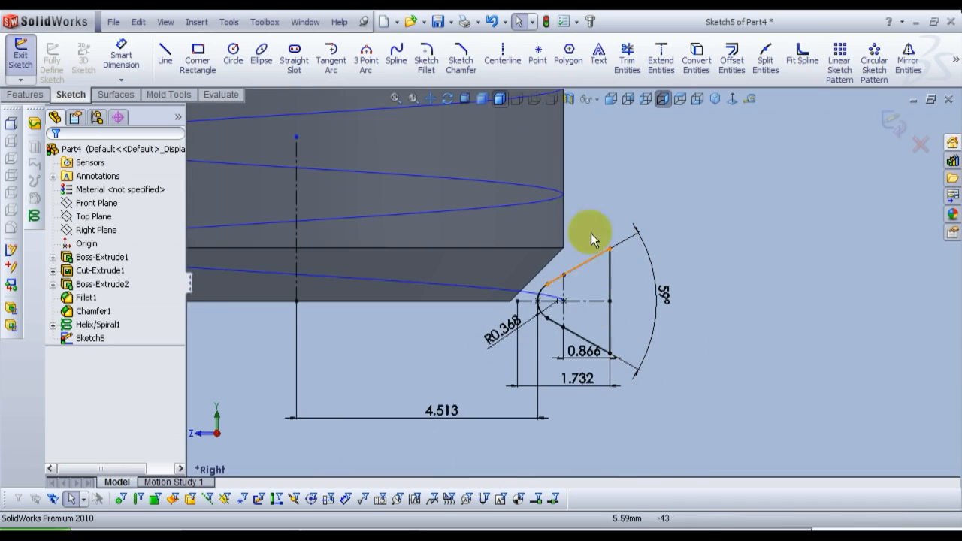
left_click(395, 99)
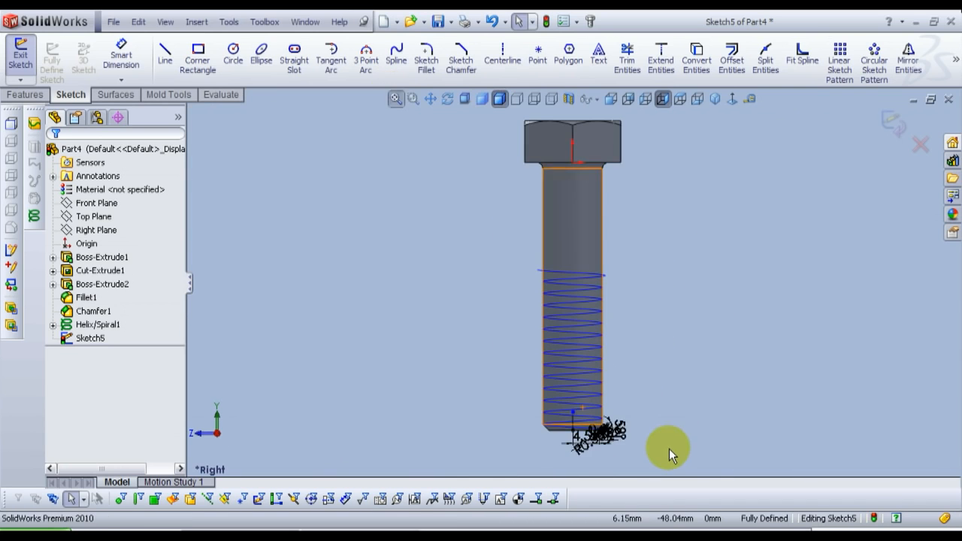
scroll(594, 436, "down", 8)
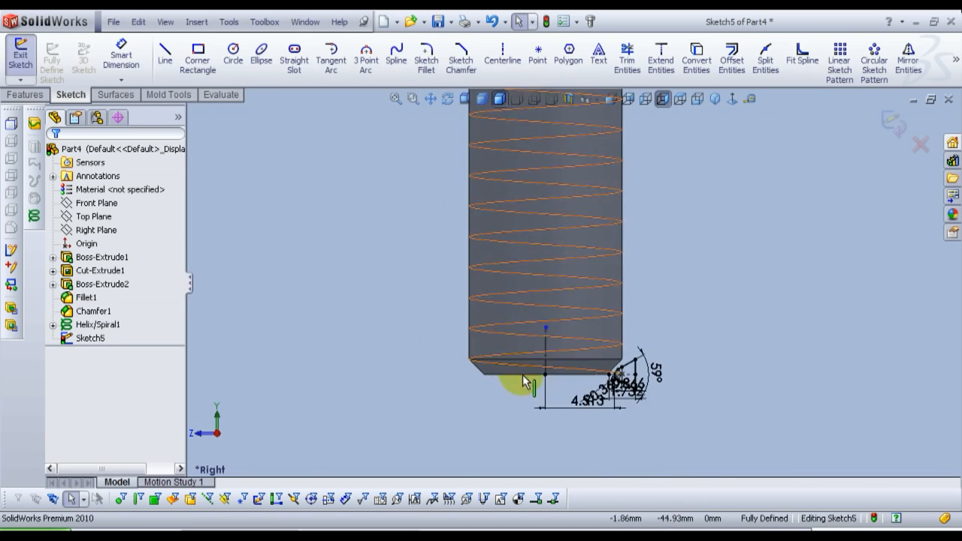
Step: Close the profile sketch and cut the thread into the shank by sweeping that profile along the helix with Swept Cut
left_click(891, 122)
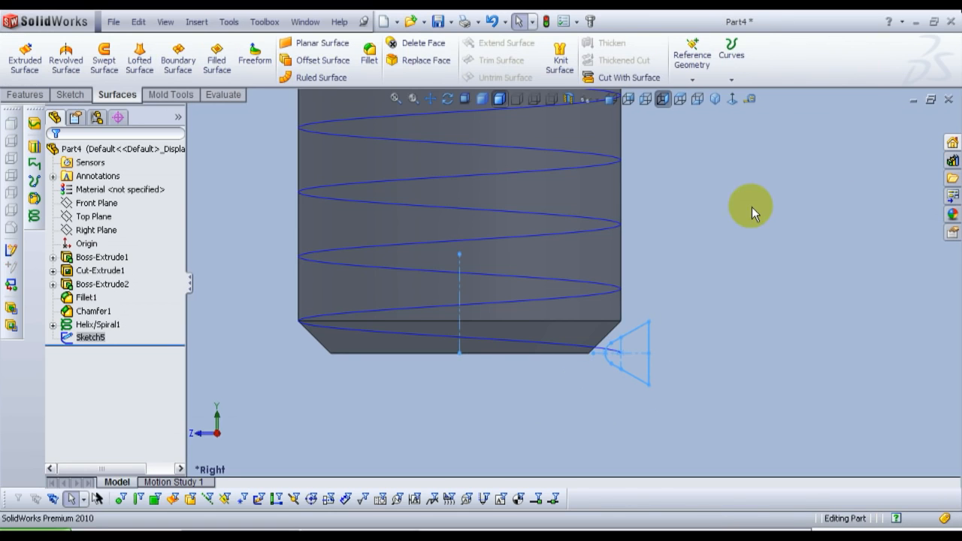
left_click(25, 95)
left_click(473, 137)
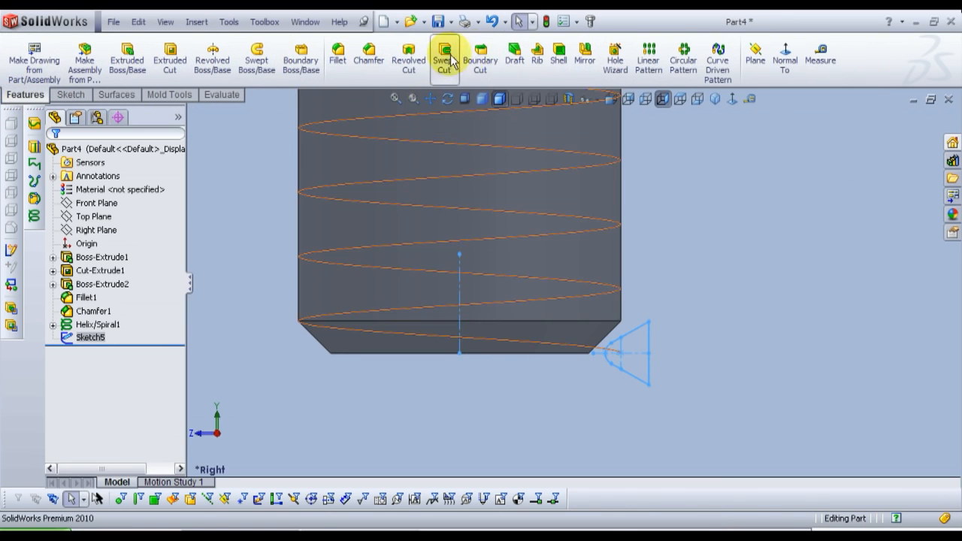
left_click(446, 59)
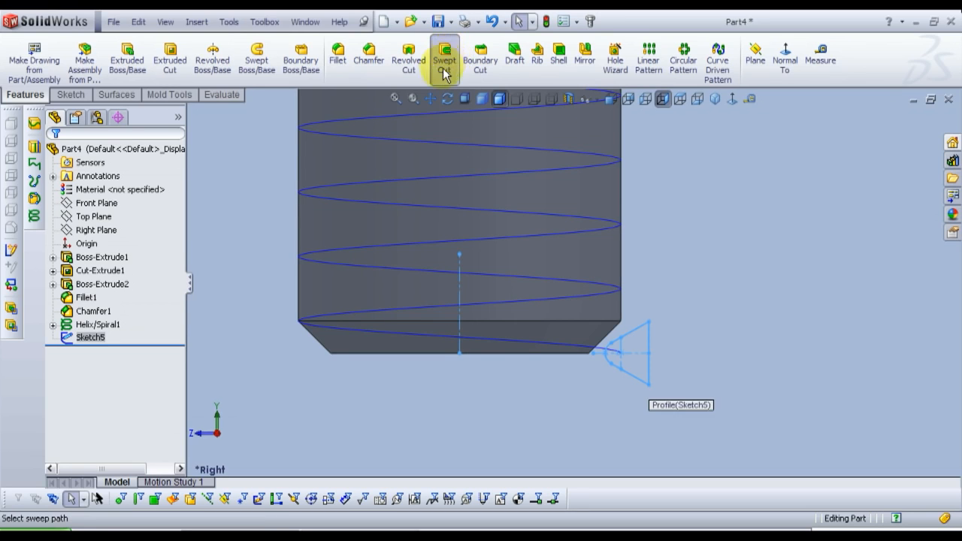
left_click(109, 195)
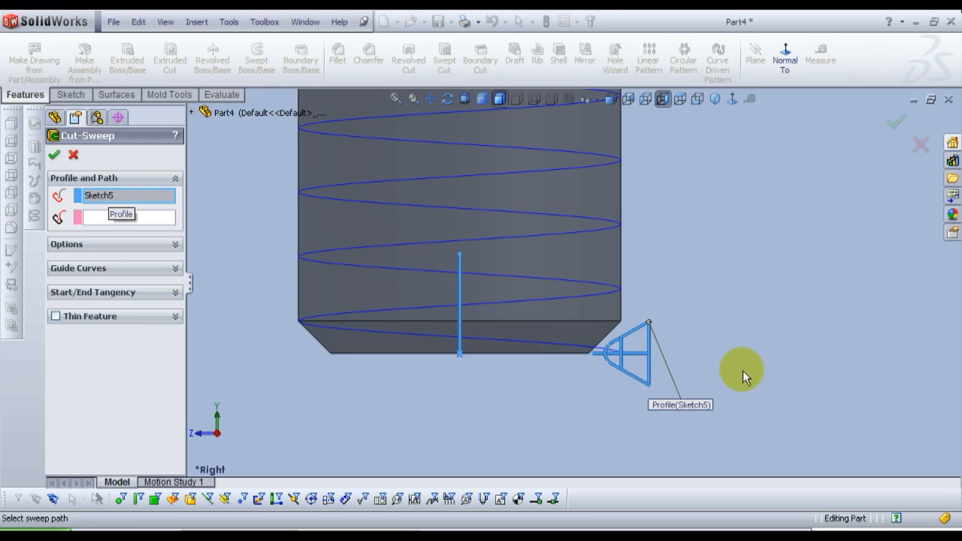
left_click(110, 219)
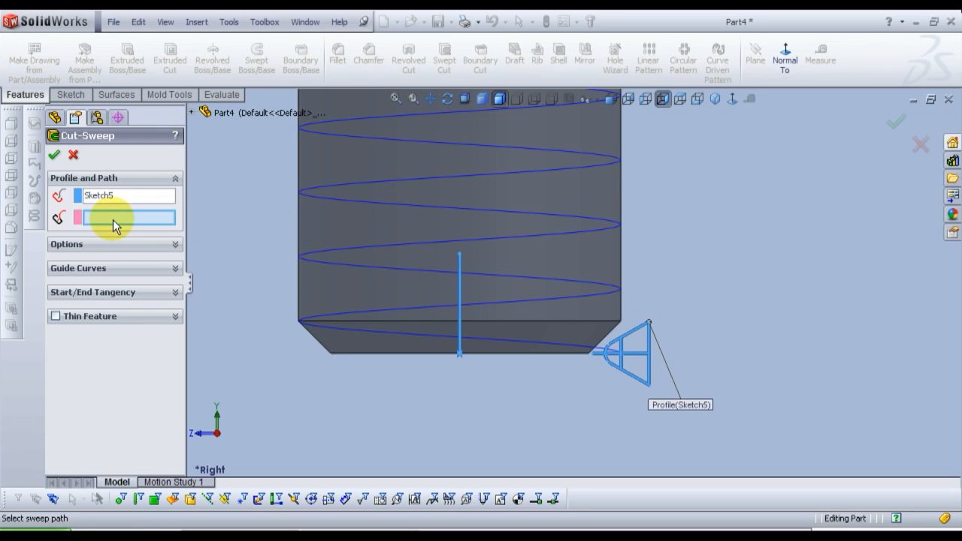
left_click(549, 349)
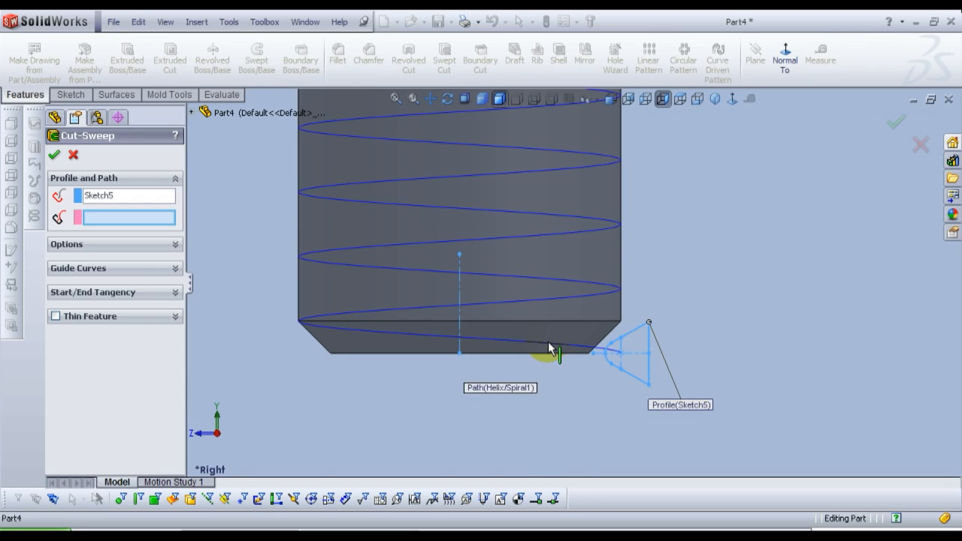
left_click(550, 350)
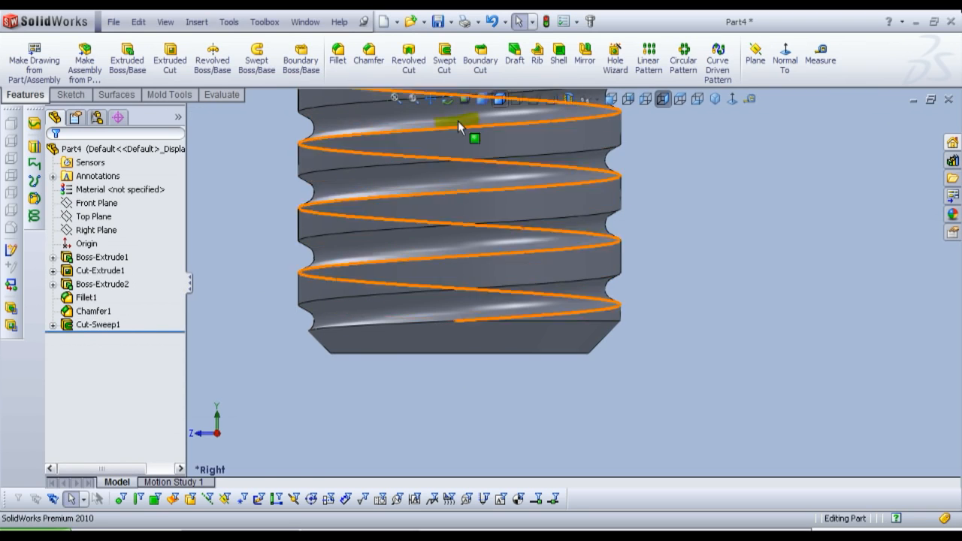
Step: Save the finished bolt part in isometric view as Bolt in the Bolt and Nut folder
left_click(612, 99)
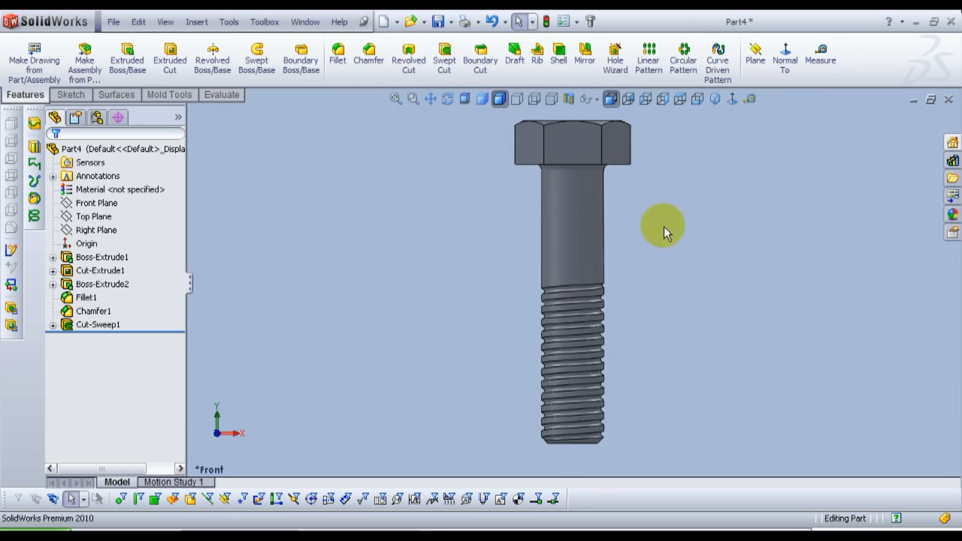
middle_click_drag(644, 323, 483, 345)
key("Escape")
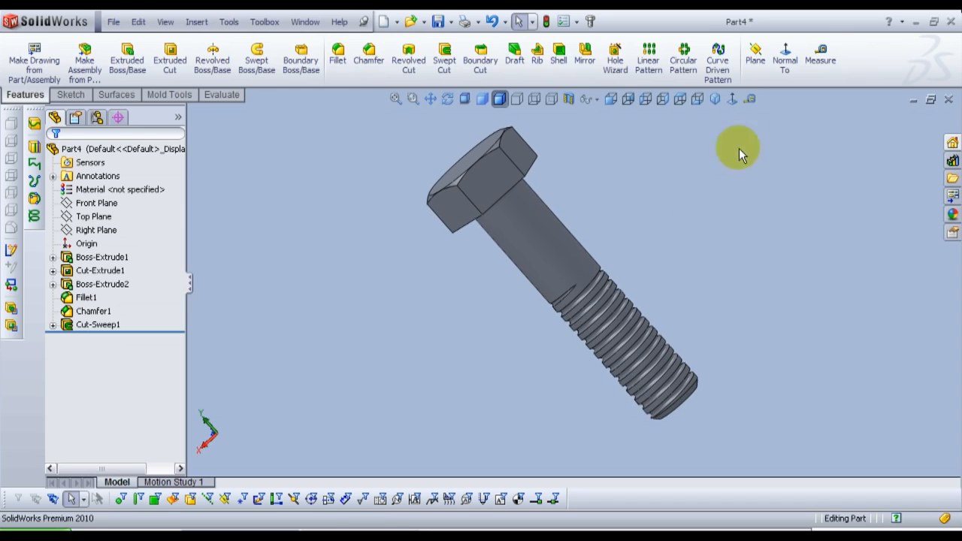
left_click(714, 99)
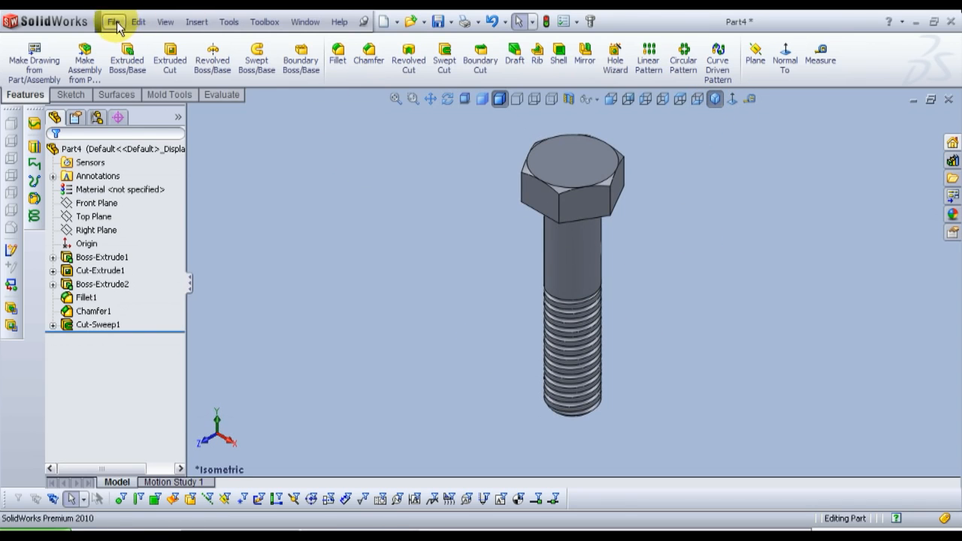
left_click(114, 22)
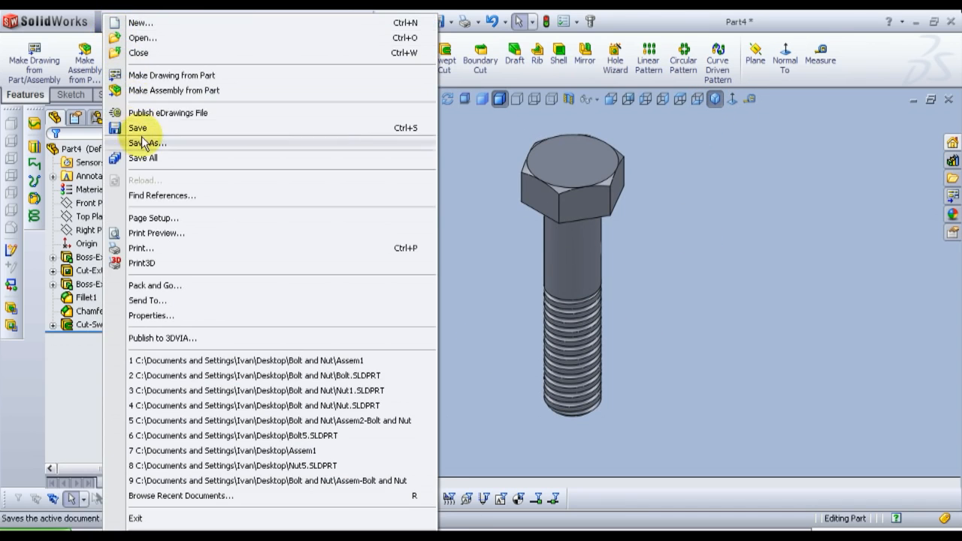
left_click(145, 143)
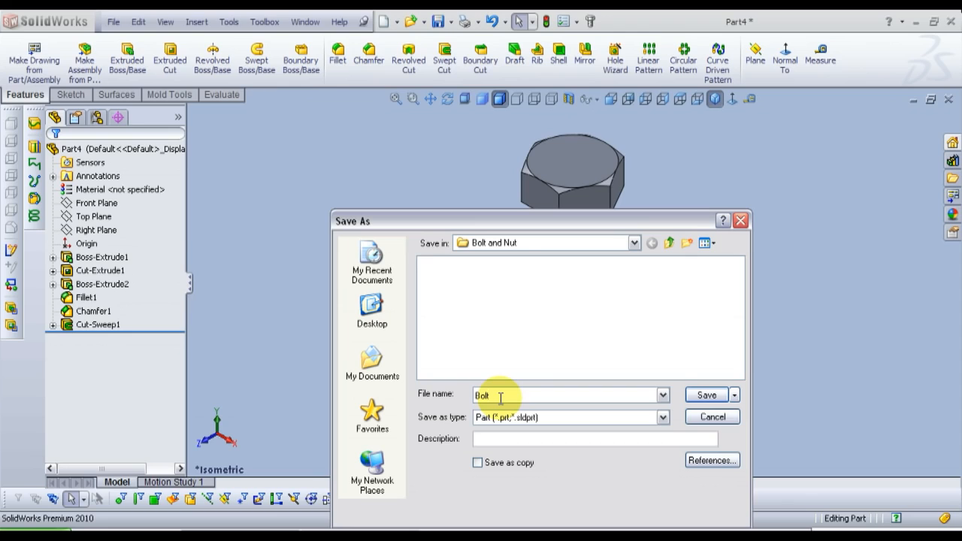
type("Bolt")
left_click(708, 395)
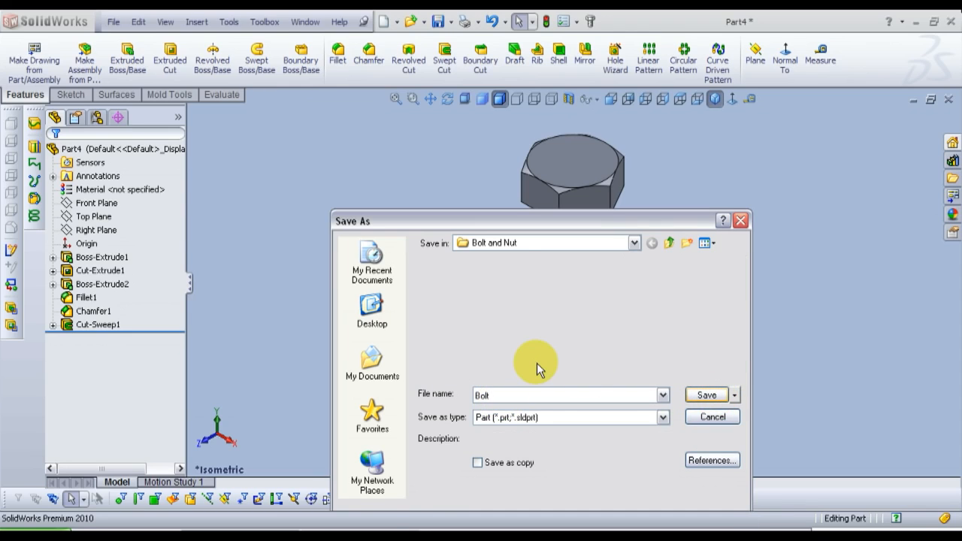
key("Return")
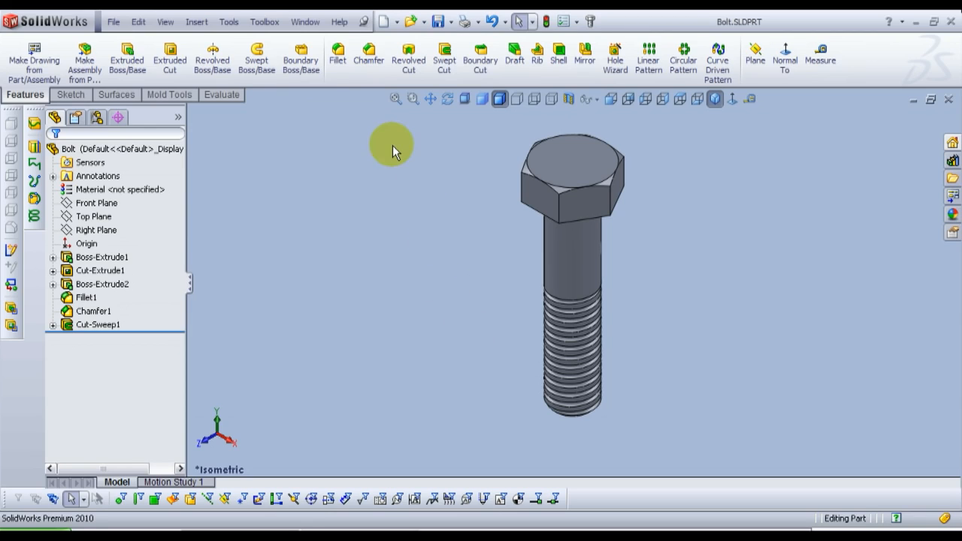
Step: Create a new part document and start a sketch on the Top Plane
left_click(384, 22)
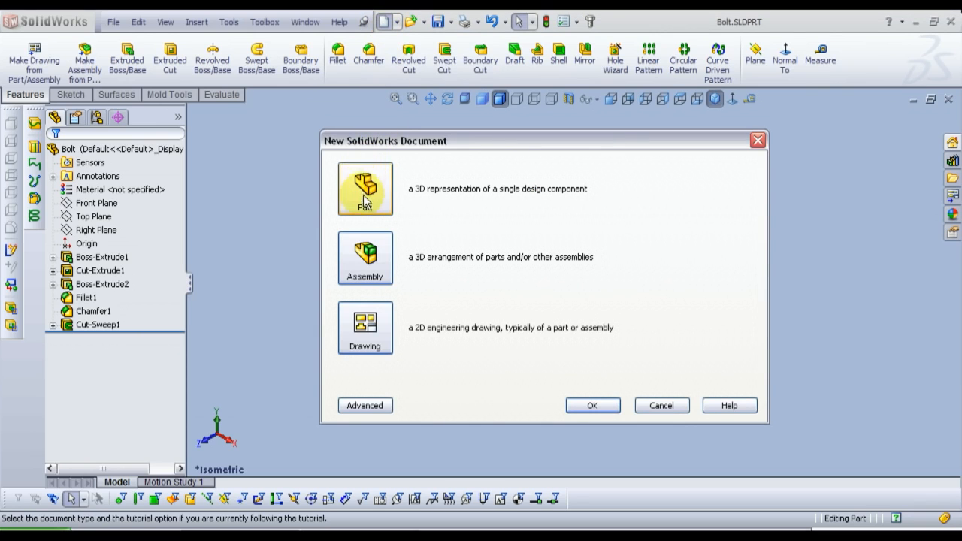
left_click(606, 406)
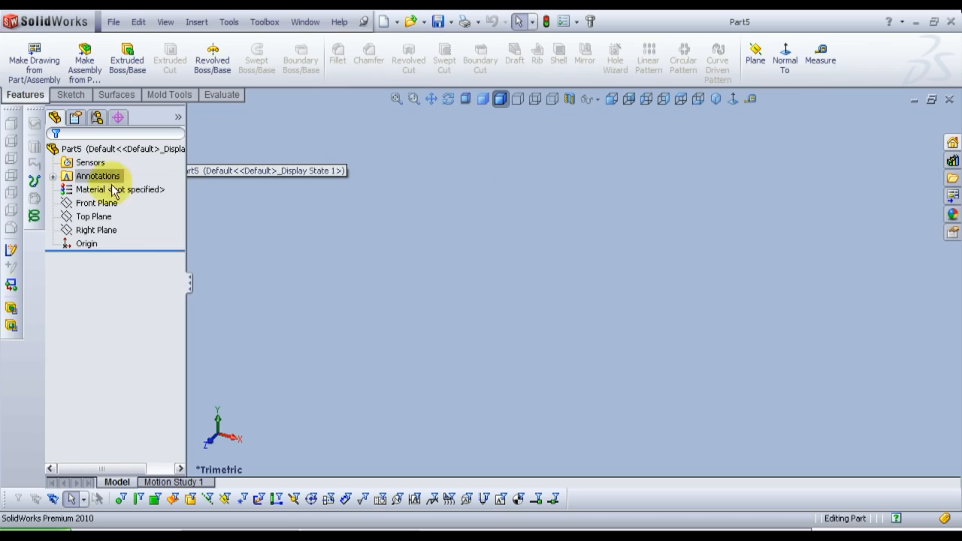
left_click(98, 220)
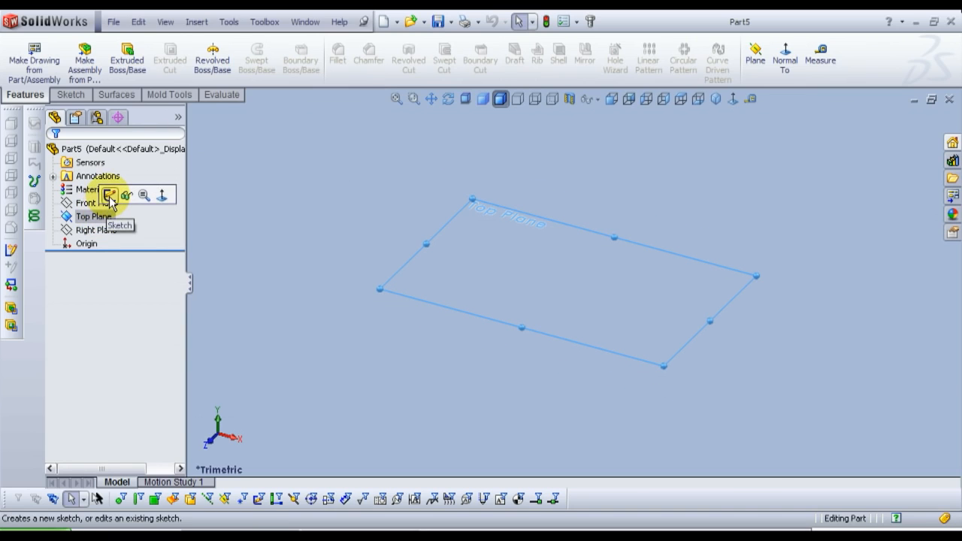
left_click(110, 196)
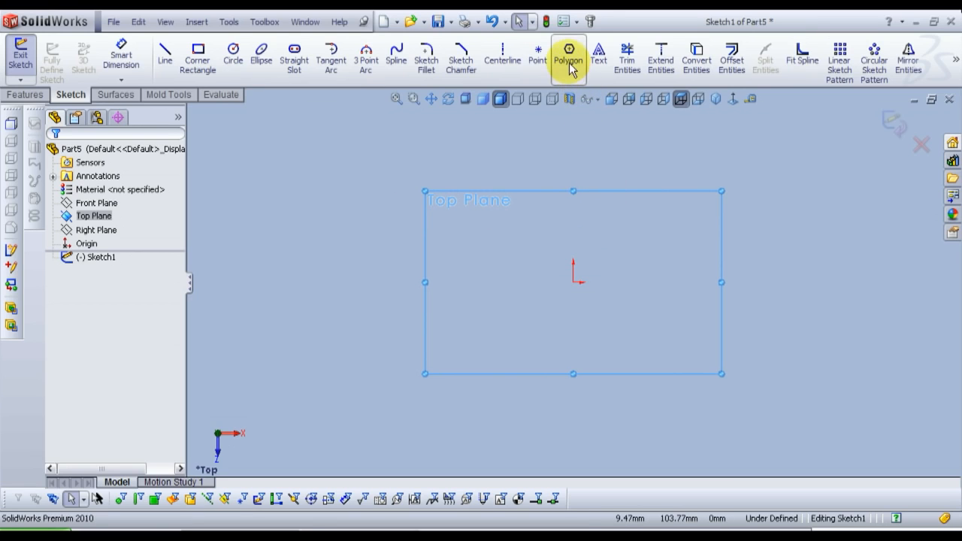
Step: Sketch a six-sided polygon with an inscribed circle centred on the origin, about 34 mm across opposite corners
left_click(569, 60)
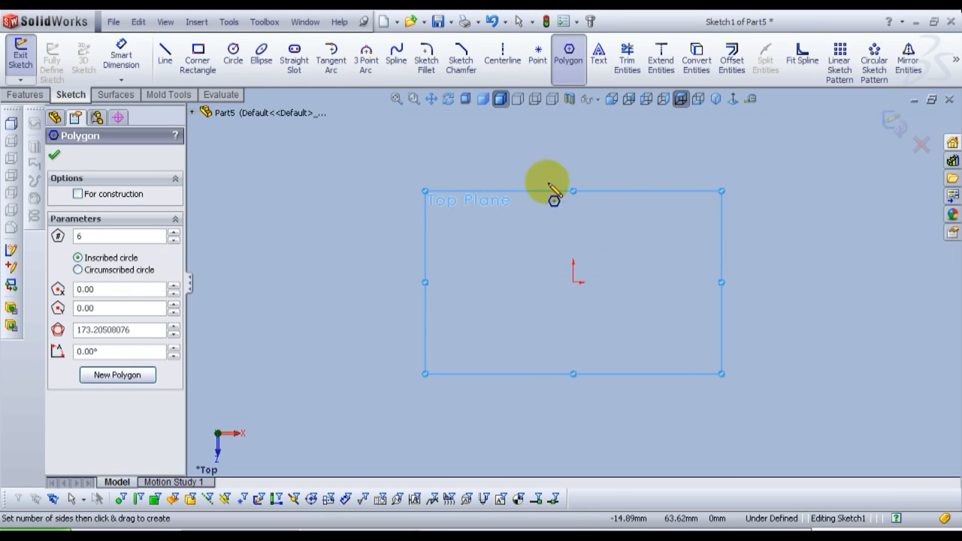
left_click_drag(573, 282, 544, 283)
right_click(551, 295)
left_click(562, 260)
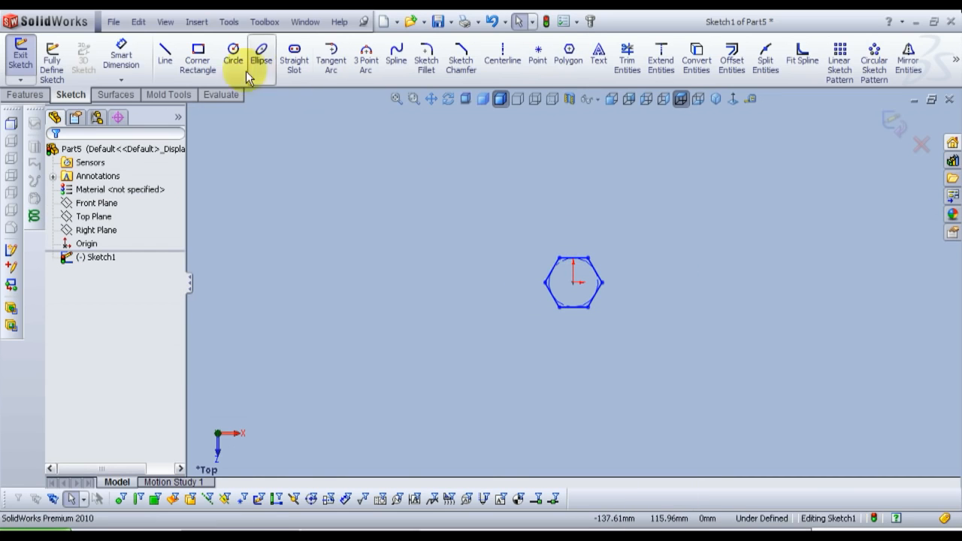
Step: Dimension the hexagon across its two horizontally opposite corners and set the distance to 18.6 mm
left_click(121, 54)
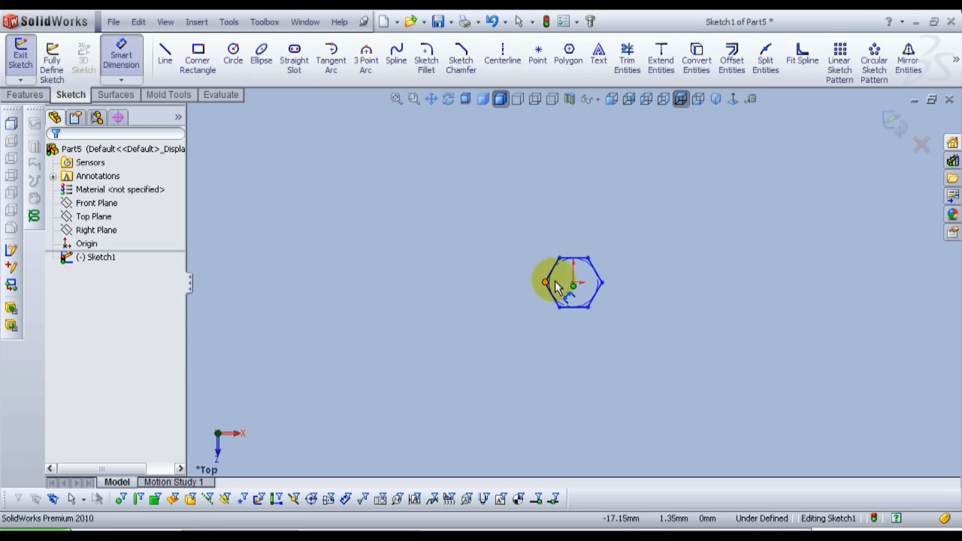
left_click(550, 284)
left_click(601, 282)
left_click(577, 232)
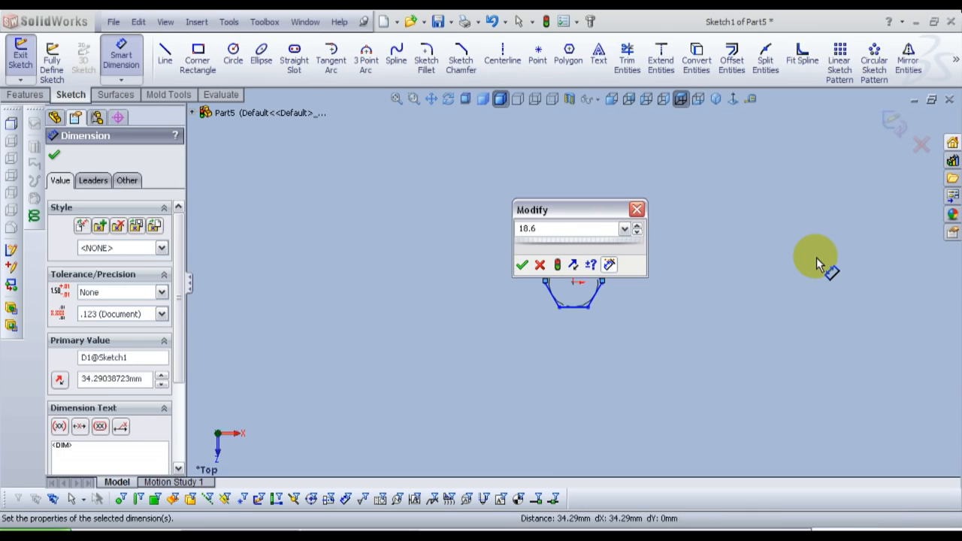
key("Return")
scroll(586, 277, "down", 10)
key("Escape")
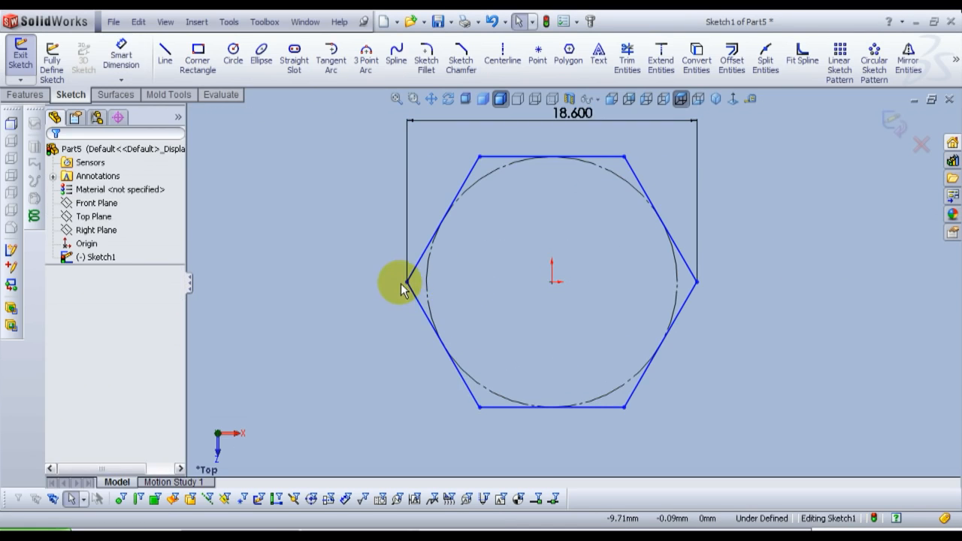
Step: Add a Horizontal relation between the hexagon's two opposite side corners and its centre point
left_click(406, 284)
left_click(697, 283, "ctrl")
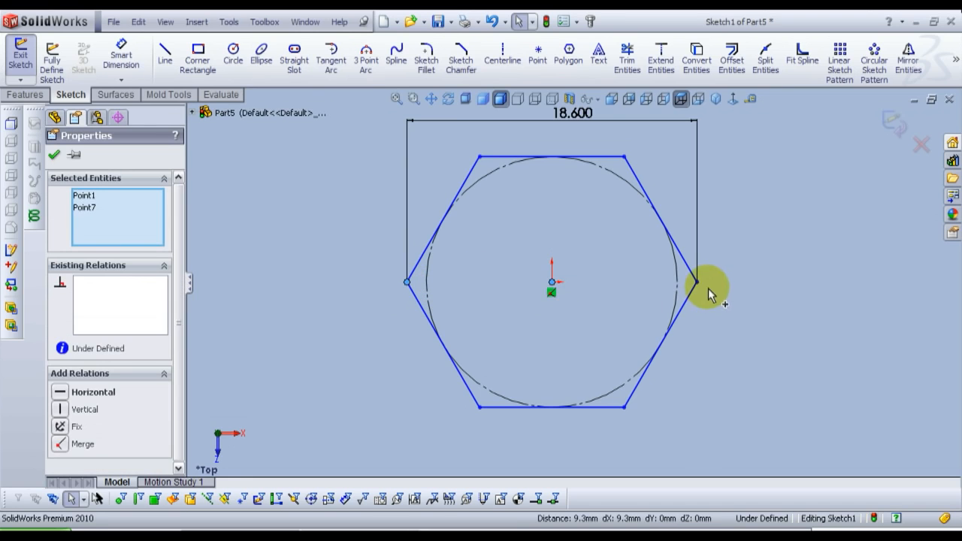
left_click(697, 282, "ctrl")
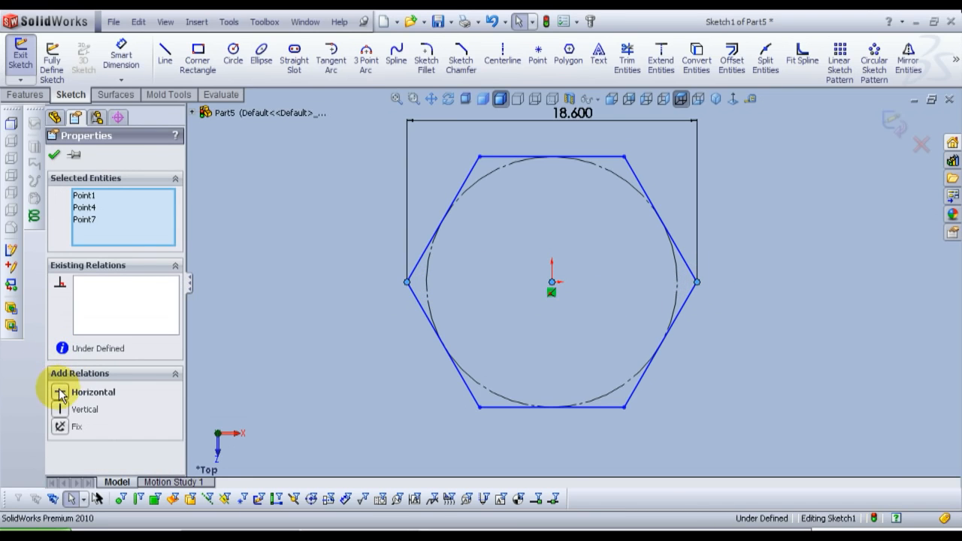
left_click(60, 392)
left_click(54, 154)
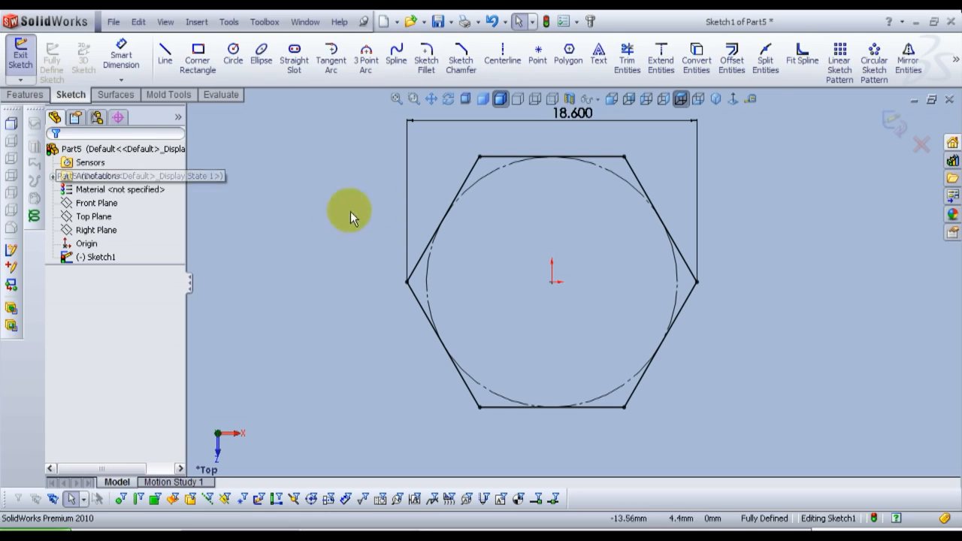
Step: Close the hexagon sketch and extrude it upward as a Blind boss 8 mm deep
left_click(717, 100)
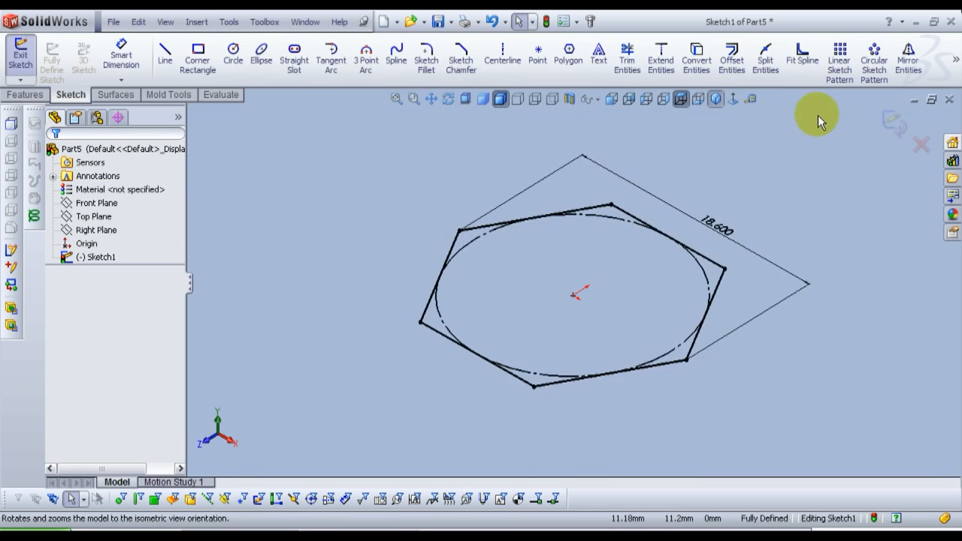
left_click(892, 122)
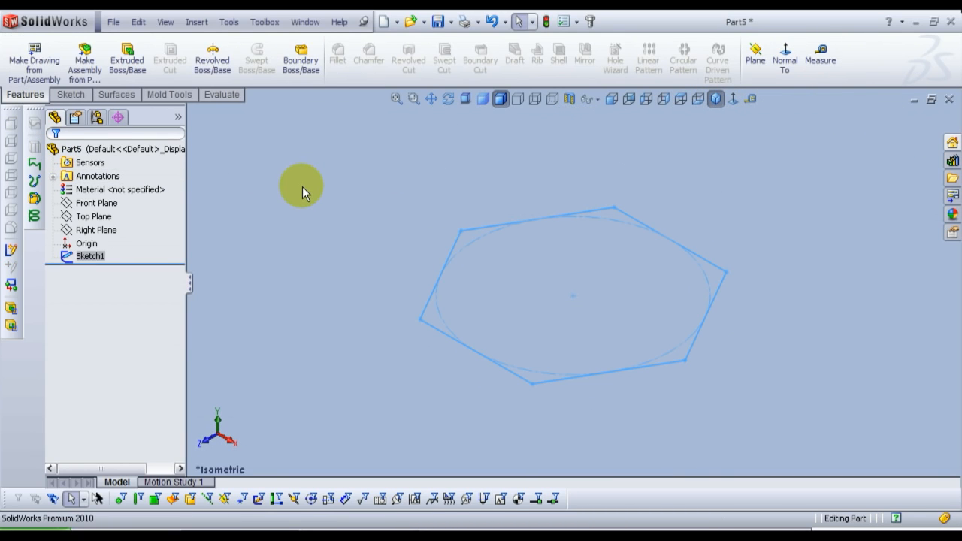
left_click(127, 60)
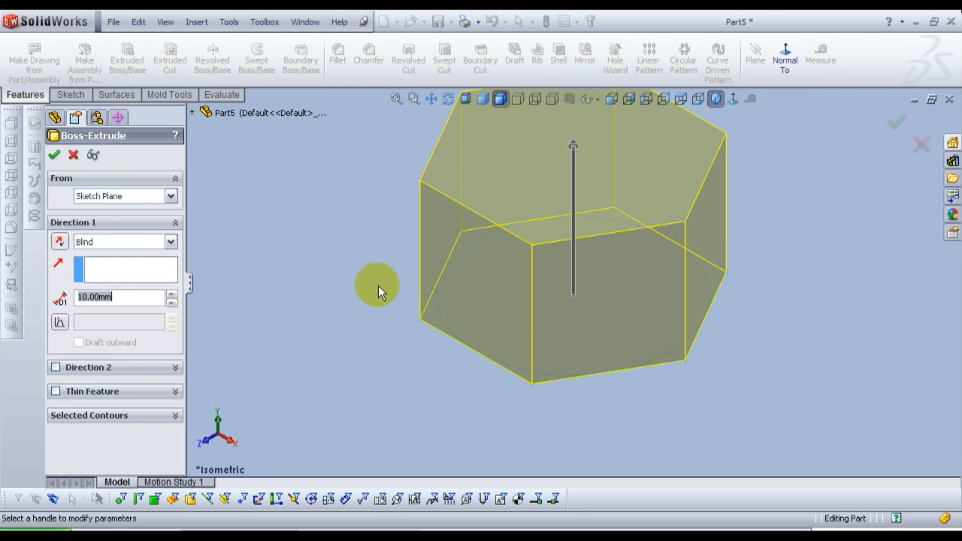
left_click(611, 99)
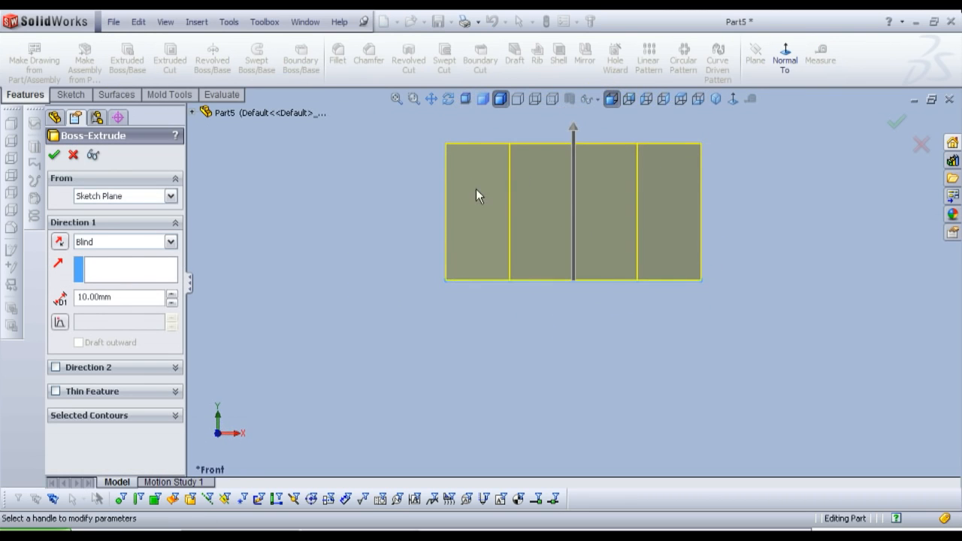
left_click(711, 106)
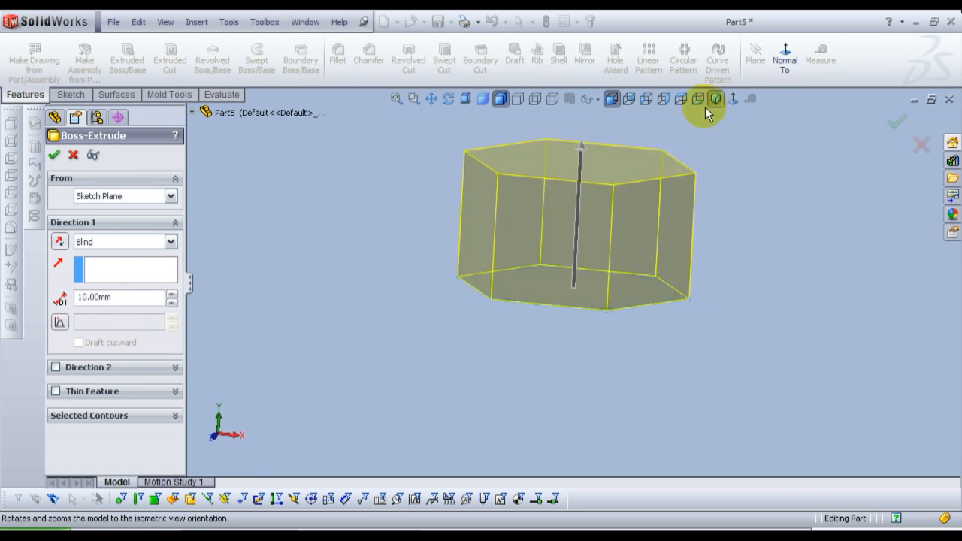
left_click(129, 296)
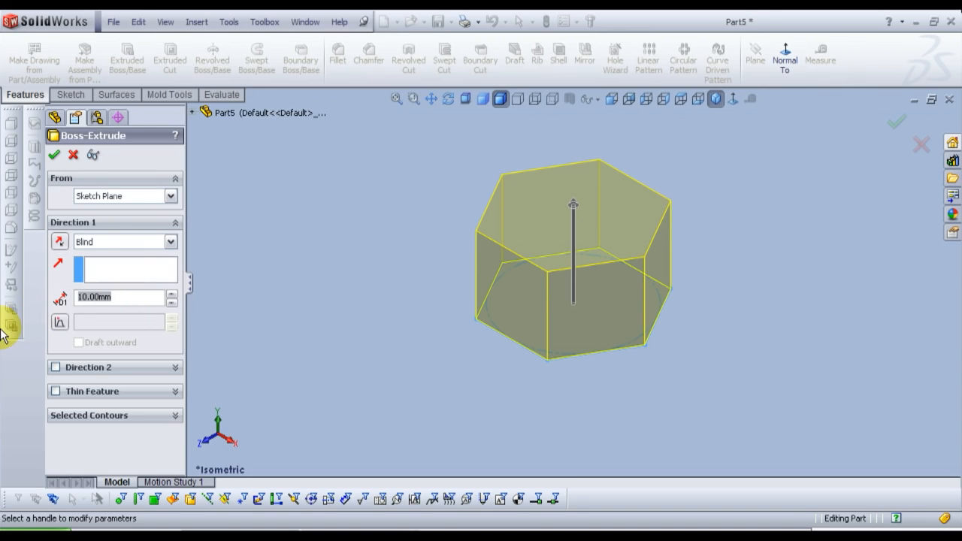
key("Return")
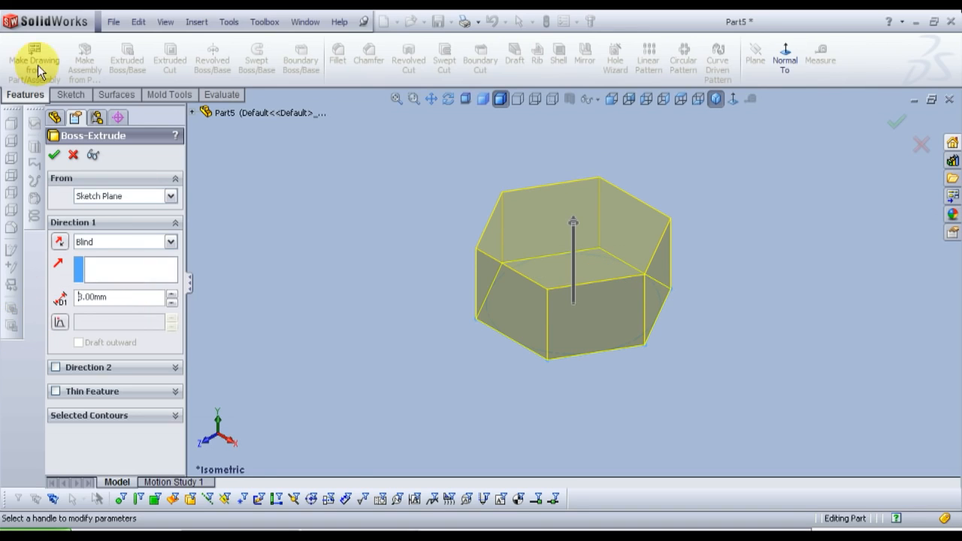
left_click(55, 154)
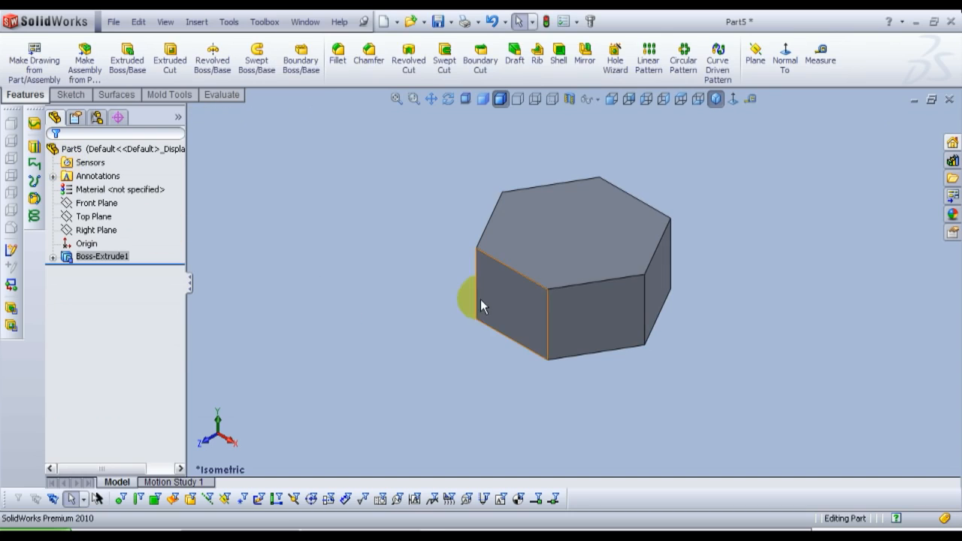
Step: Start a sketch on the hexagonal block's top face and draw a circle centred on the origin, about 8.05 mm in radius
left_click(582, 236)
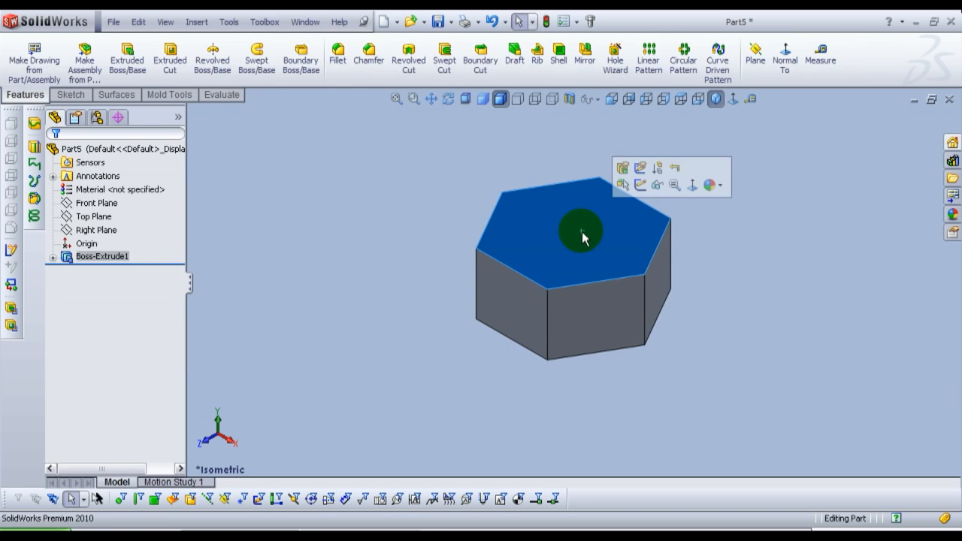
left_click(641, 183)
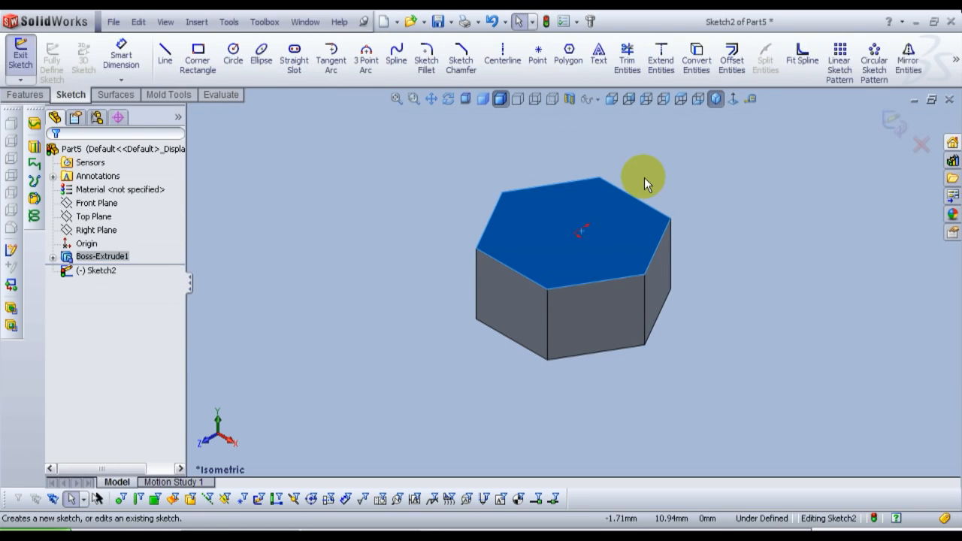
left_click(731, 100)
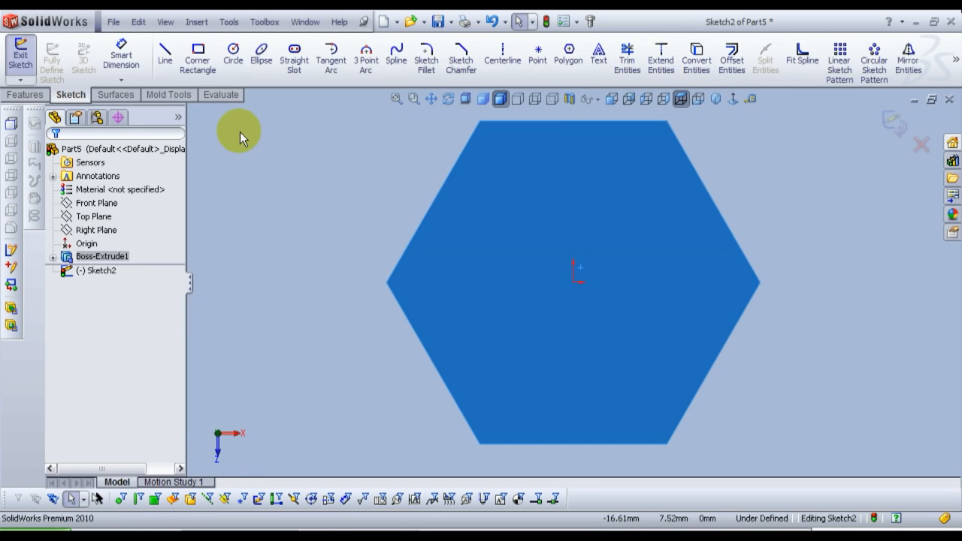
left_click(233, 54)
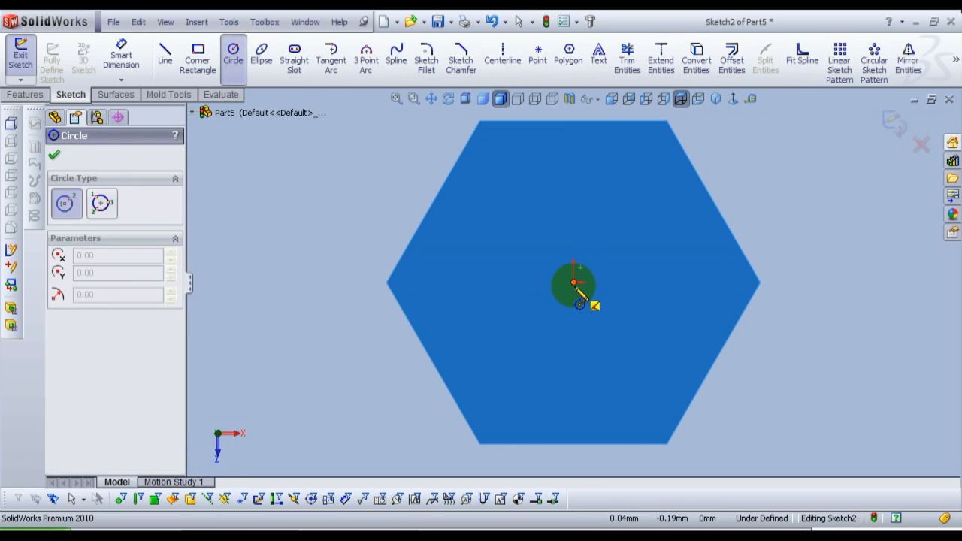
left_click(574, 283)
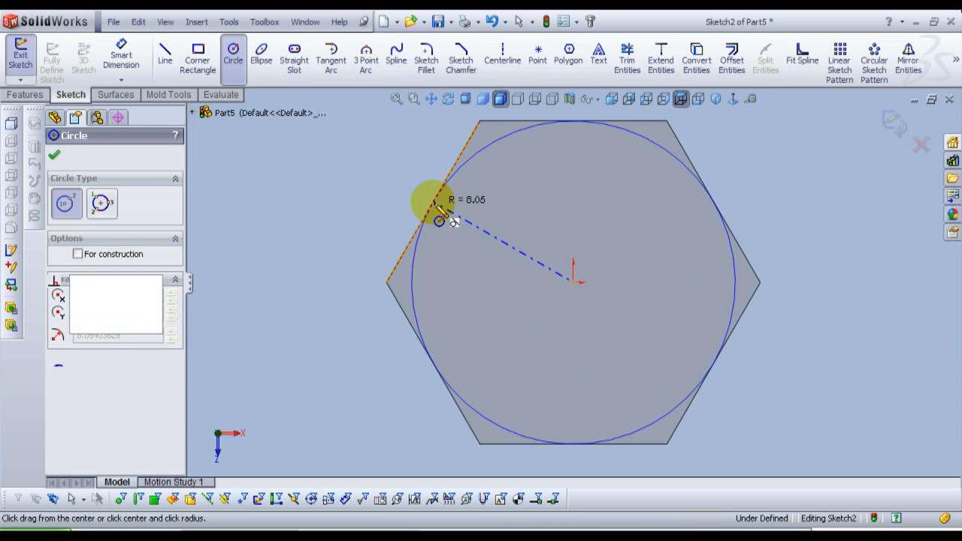
left_click(439, 218)
right_click(440, 212)
left_click(444, 211)
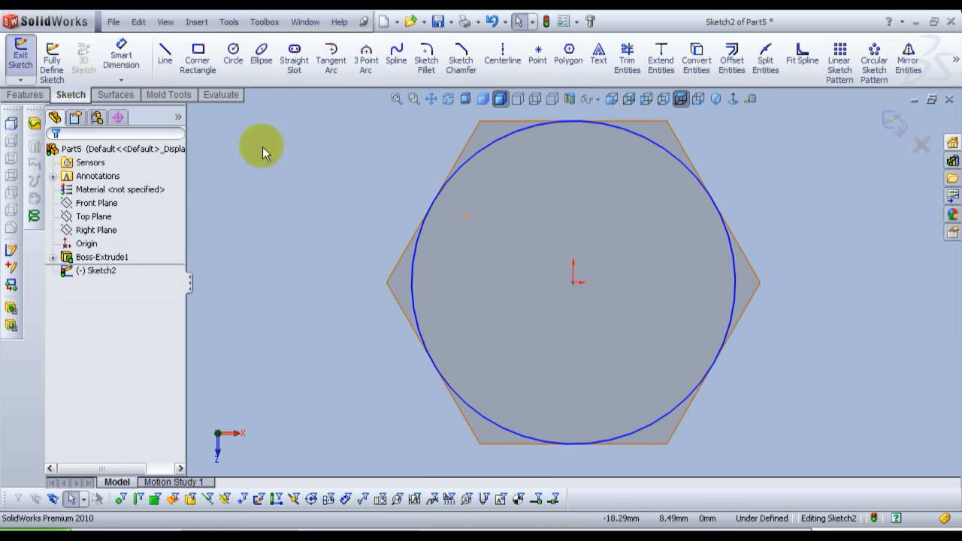
Step: Add a Tangent relation between the top-face circle and one side edge of the hexagon
left_click(416, 260)
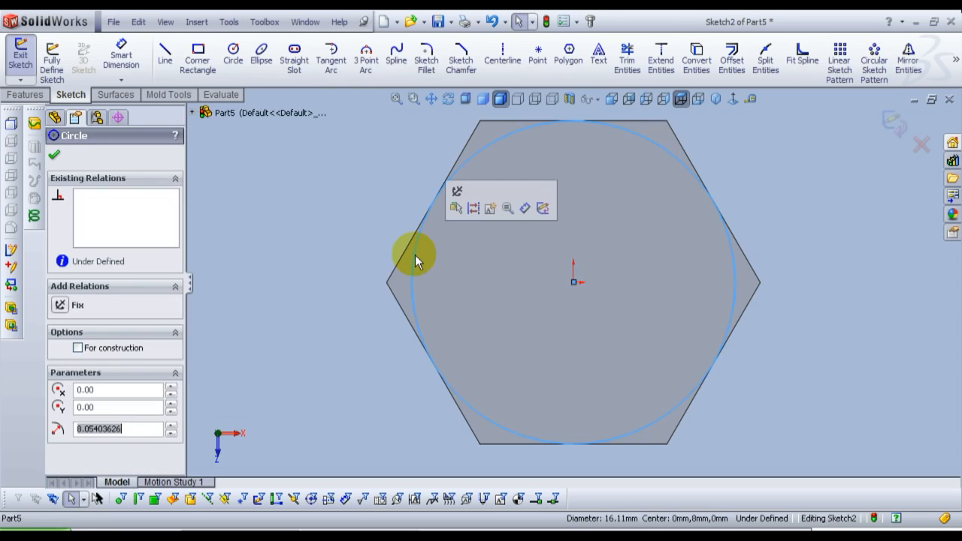
left_click(404, 252, "ctrl")
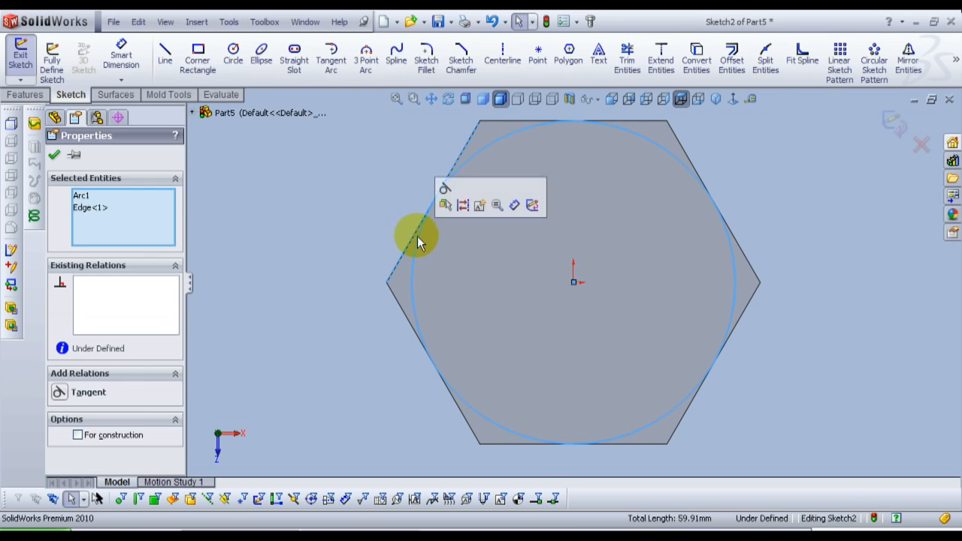
left_click(439, 191)
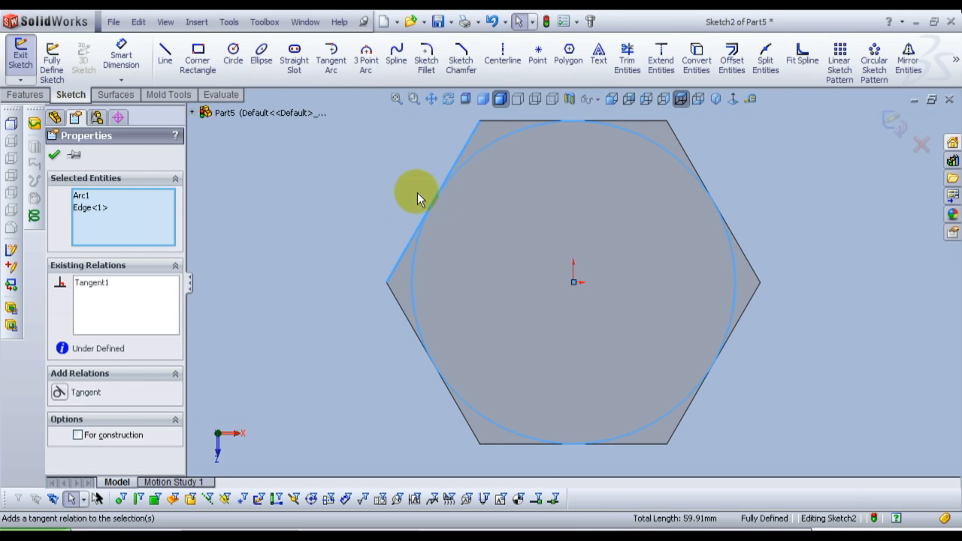
left_click(54, 154)
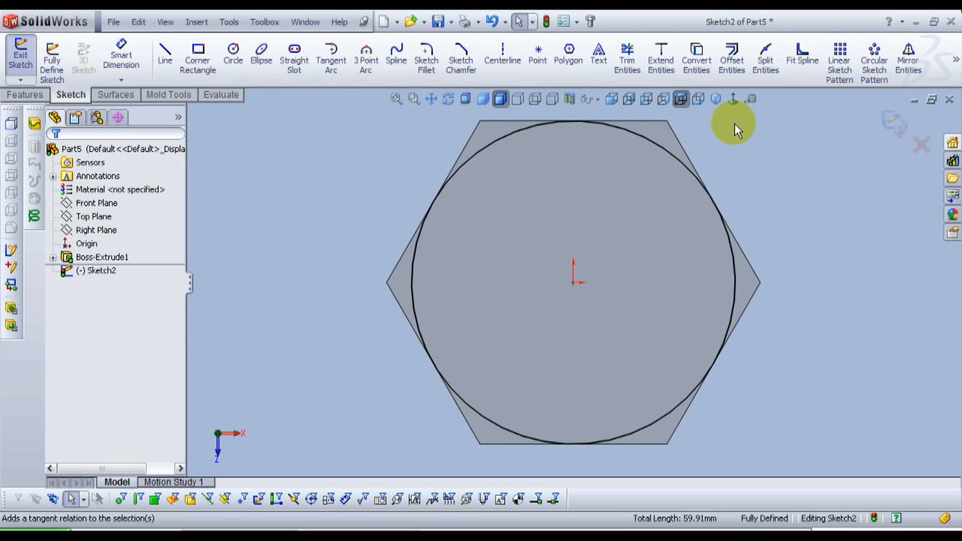
Step: Close the sketch and cut-extrude outside the circle, Blind 8 mm with the cut side flipped and a 60° draft, to chamfer the top corners
left_click(715, 99)
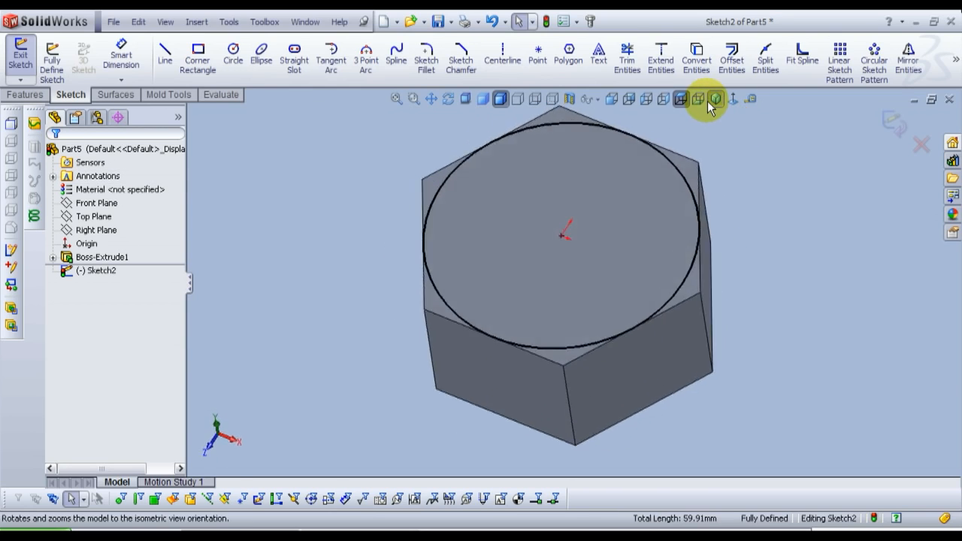
left_click(887, 126)
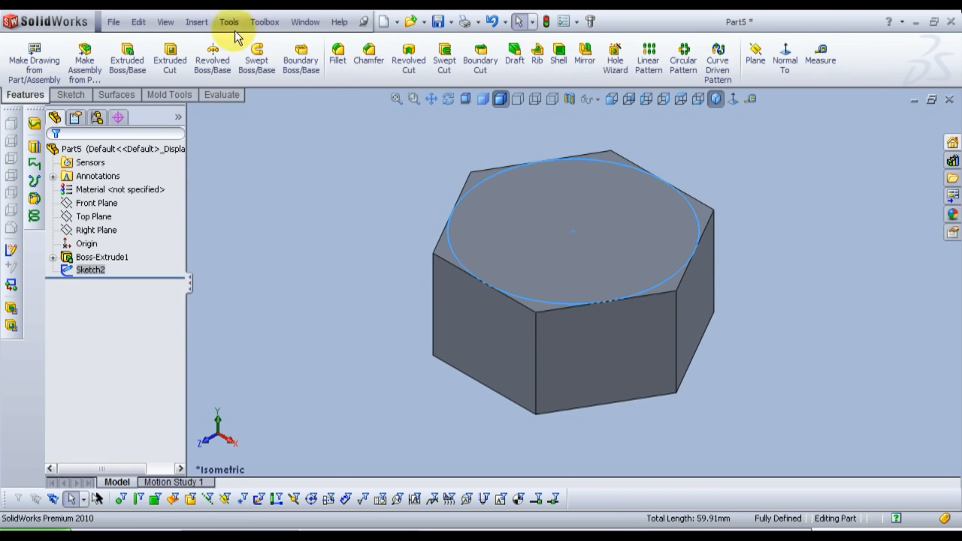
left_click(170, 62)
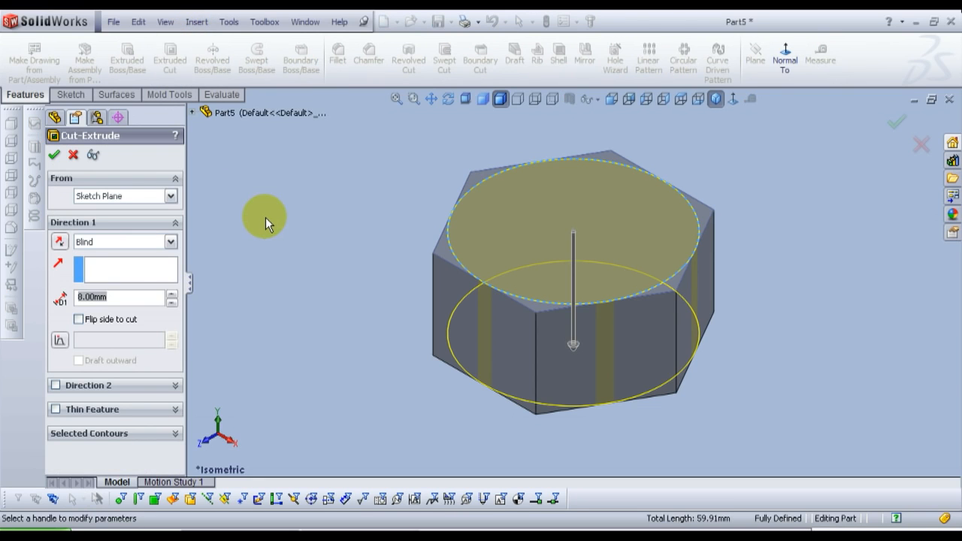
left_click(79, 320)
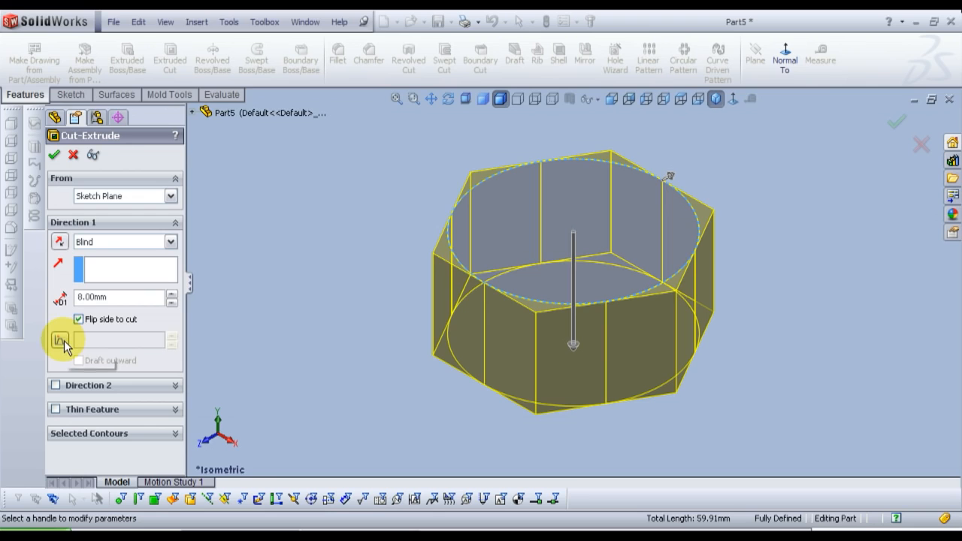
left_click(60, 342)
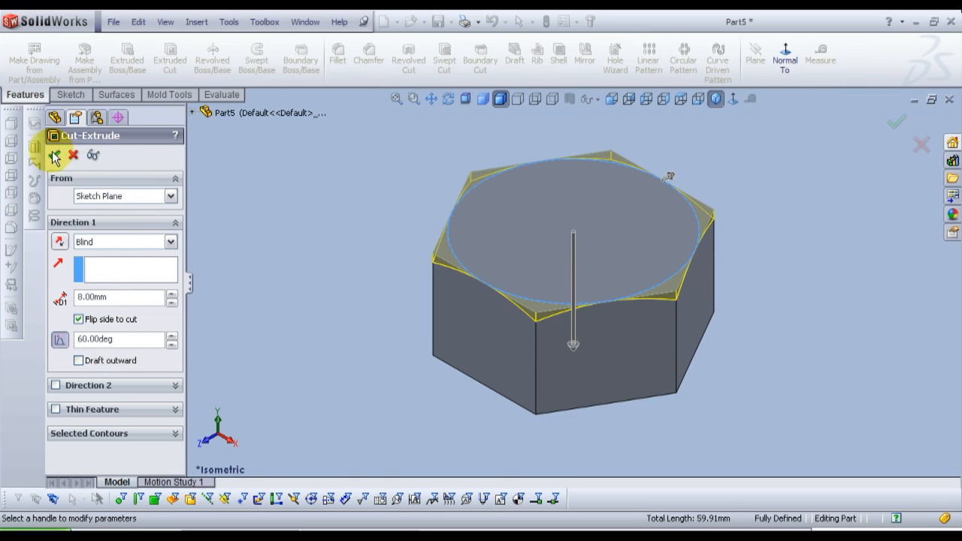
left_click(55, 155)
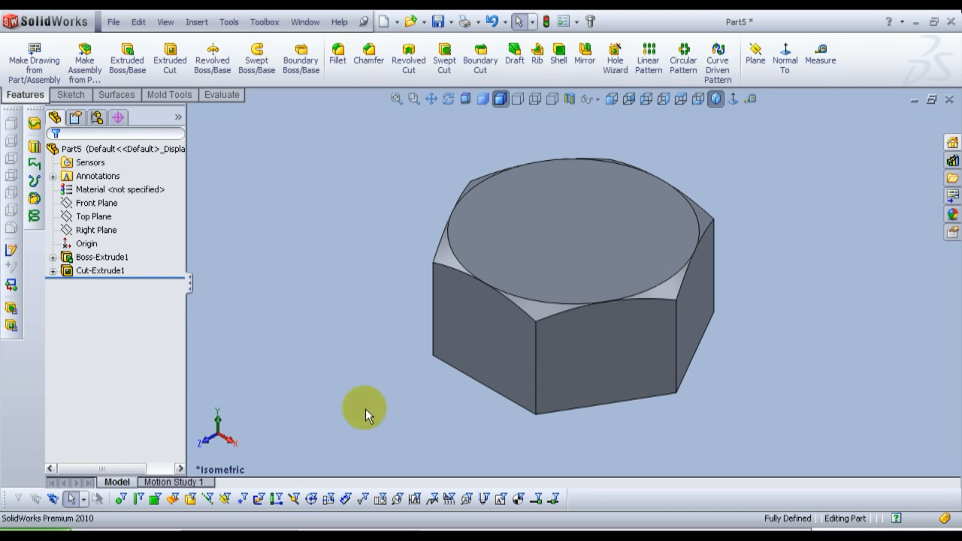
Step: Start a sketch on the nut's bottom face and draw a circle centred on the origin that reaches the hexagon's sides
middle_click_drag(542, 387, 486, 138)
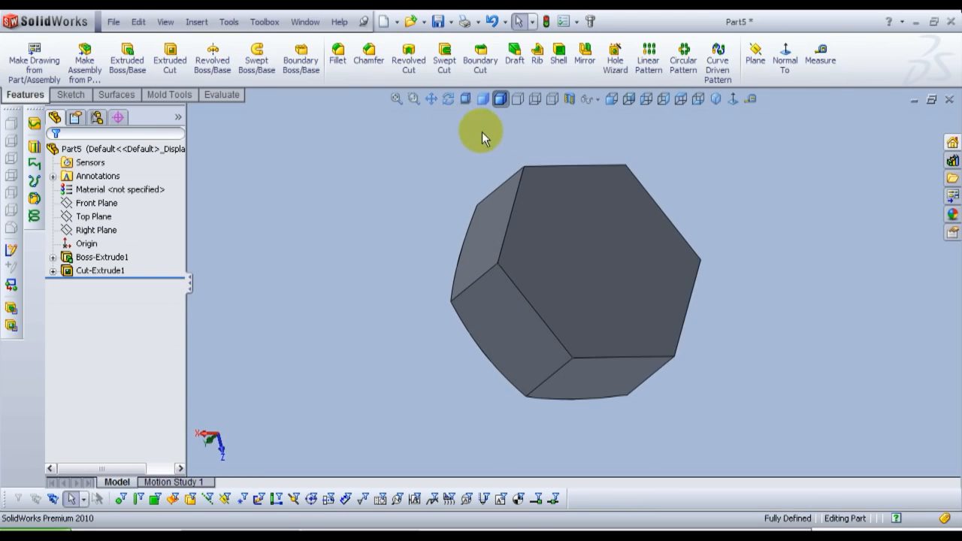
left_click(594, 263)
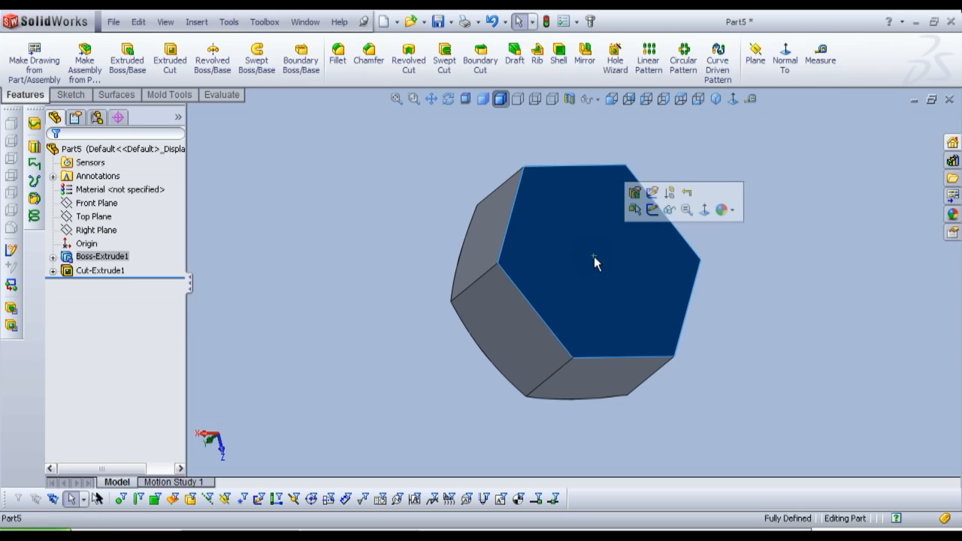
left_click(649, 217)
left_click(698, 99)
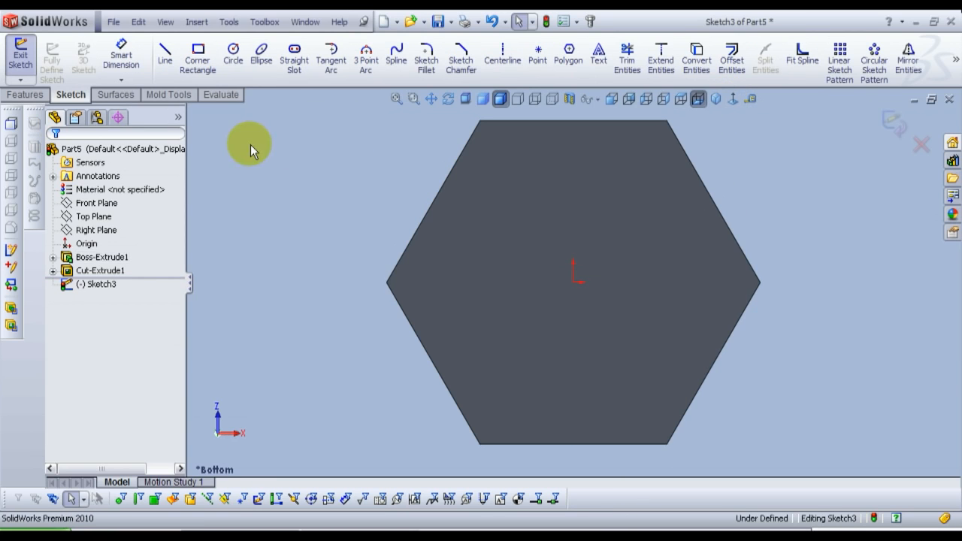
left_click(233, 54)
left_click(574, 280)
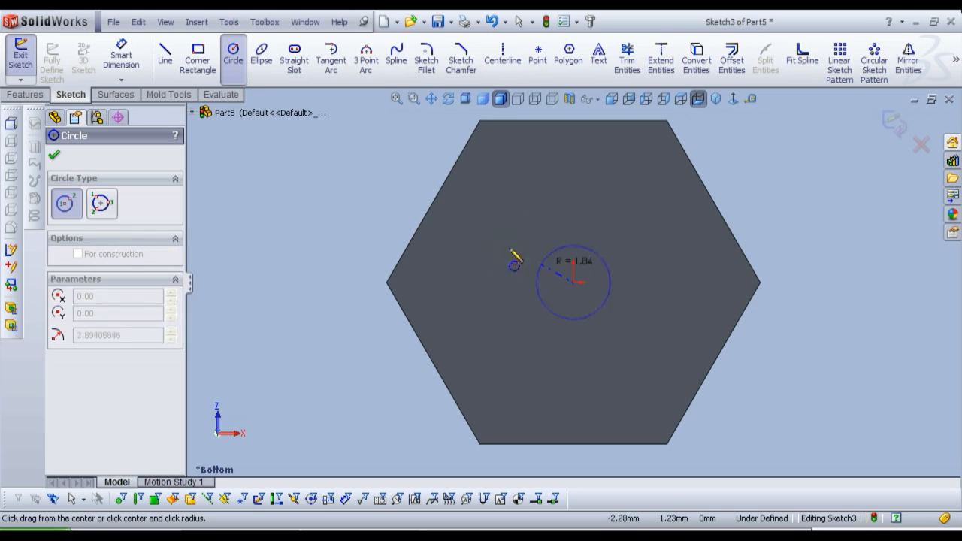
left_click(442, 188)
right_click(441, 188)
left_click(453, 208)
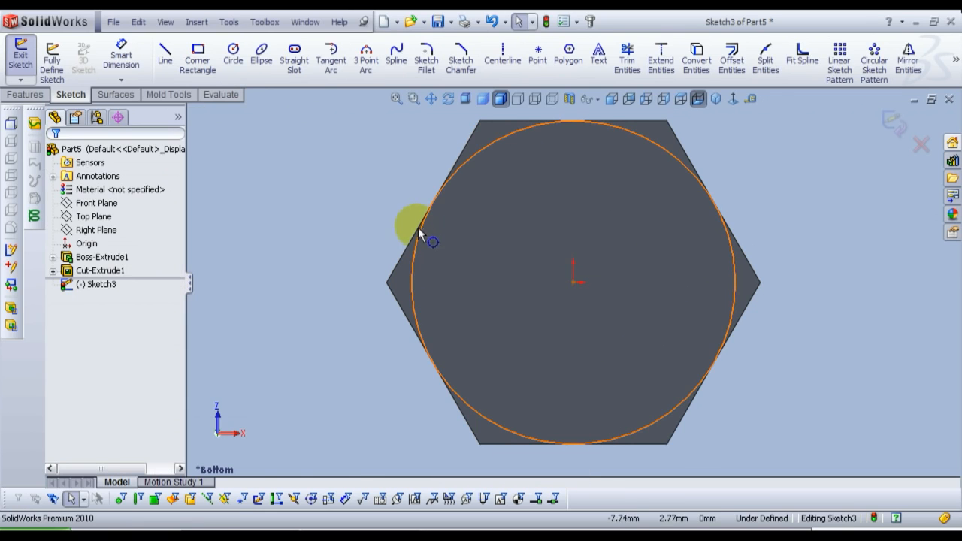
Step: Make the bottom-face circle tangent to one side edge of the hexagon
left_click(417, 246)
left_click(414, 247, "ctrl")
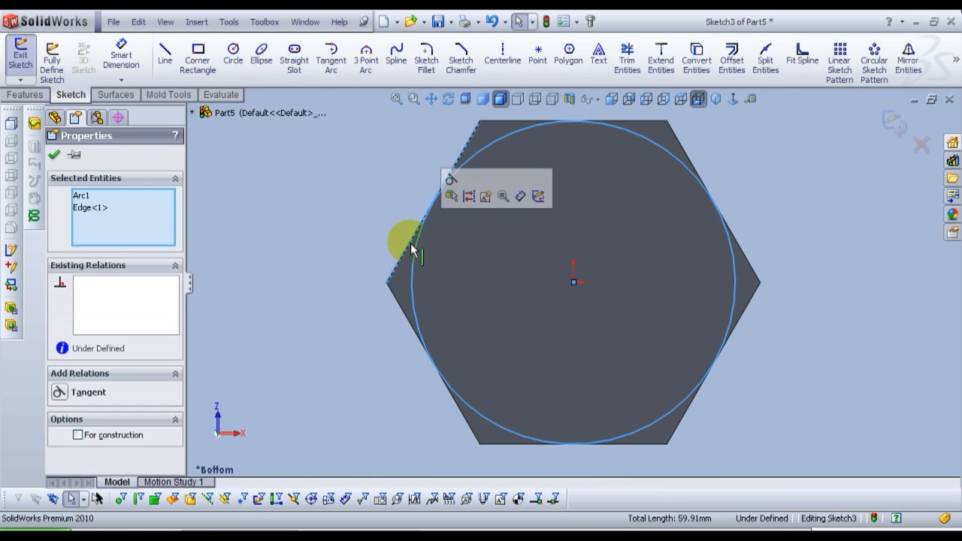
left_click(450, 189)
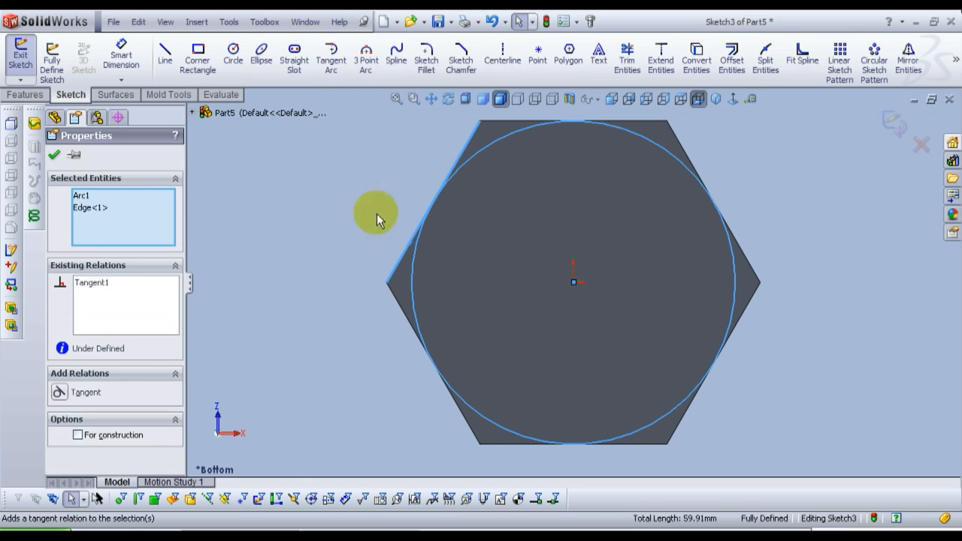
left_click(55, 157)
Step: Cut-extrude outside the bottom circle, Blind 8 mm with the cut side flipped and a 60° draft, to chamfer the bottom corners
mouse_move(646, 211)
middle_mouse_down()
mouse_move(592, 296)
mouse_move(513, 253)
middle_mouse_up()
left_click(25, 95)
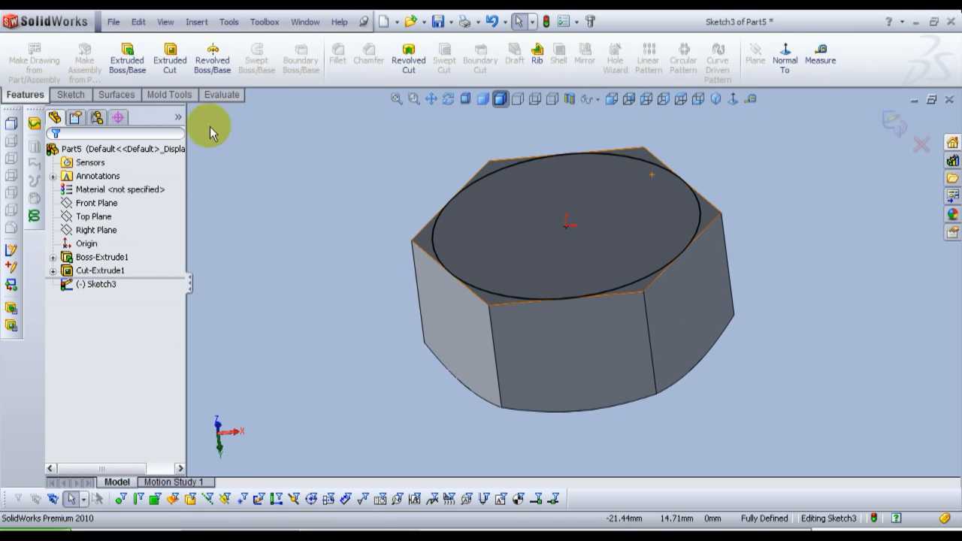
left_click(169, 59)
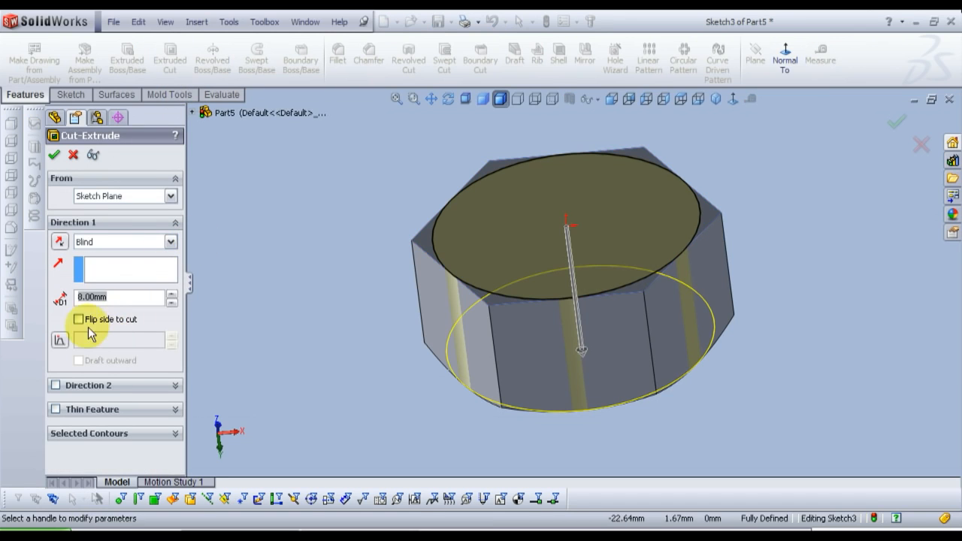
left_click(79, 319)
left_click(59, 340)
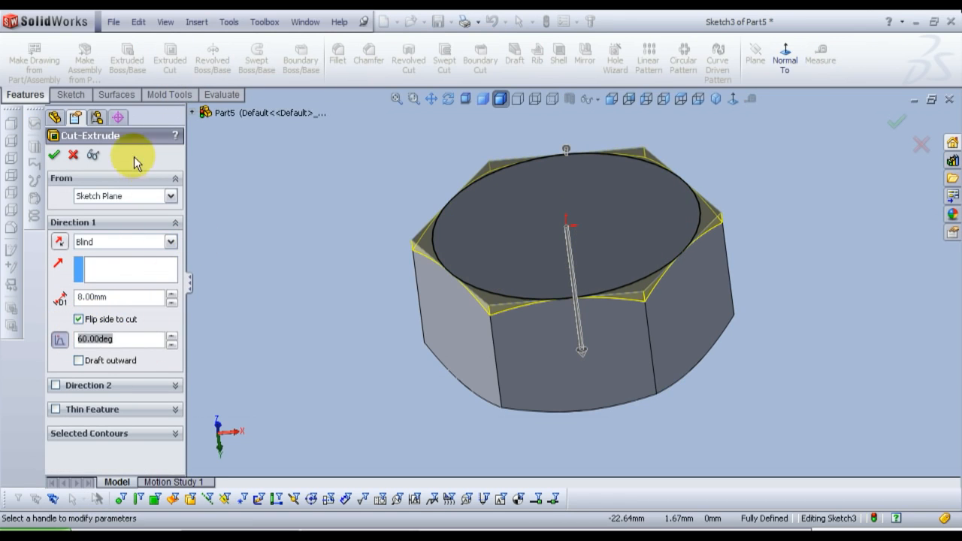
left_click(54, 154)
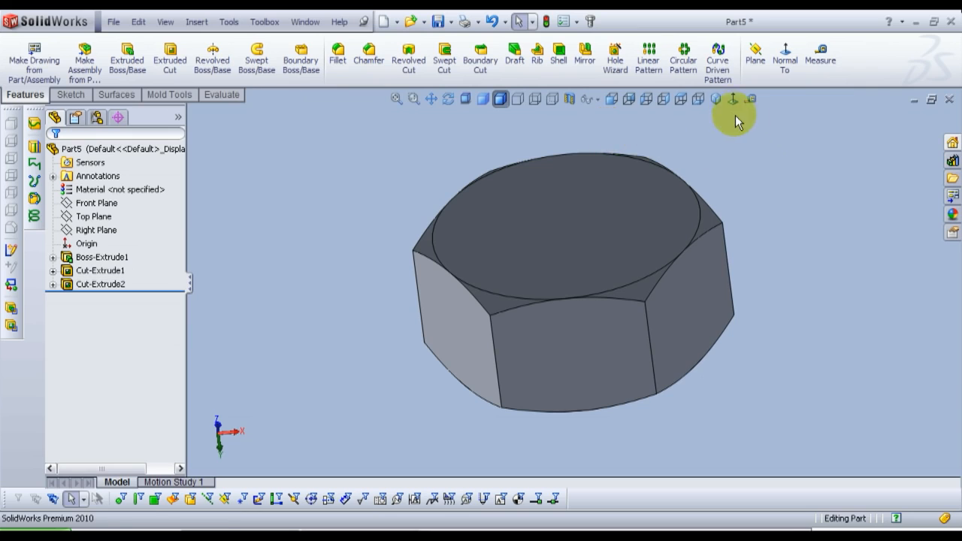
Step: Start a sketch on the nut's circular top face and draw a hole circle centred on the origin, about 7.6 mm in diameter
left_click(716, 99)
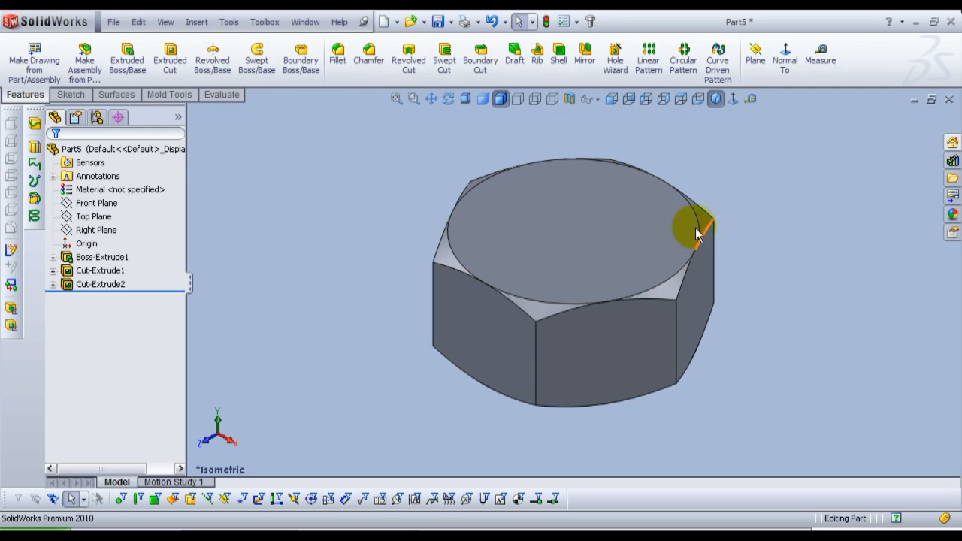
left_click(592, 238)
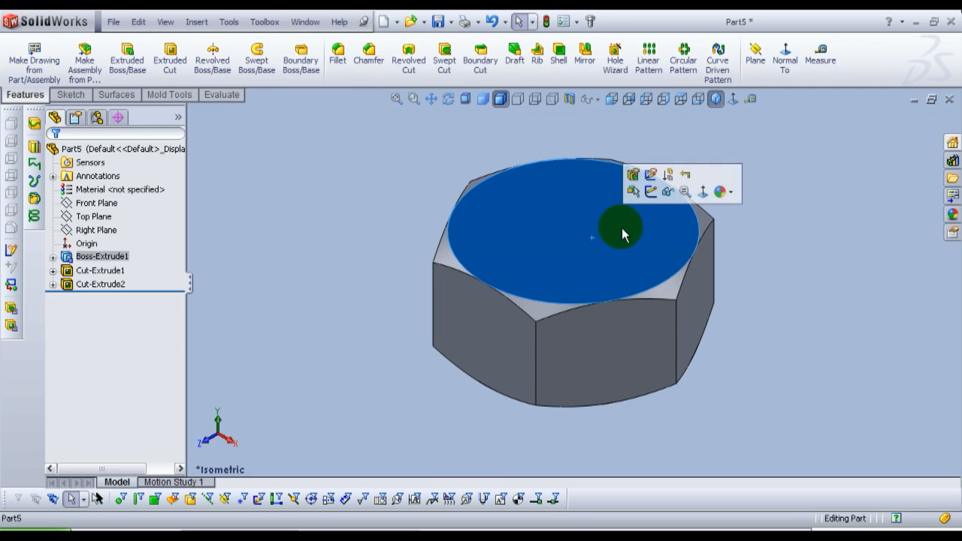
left_click(650, 194)
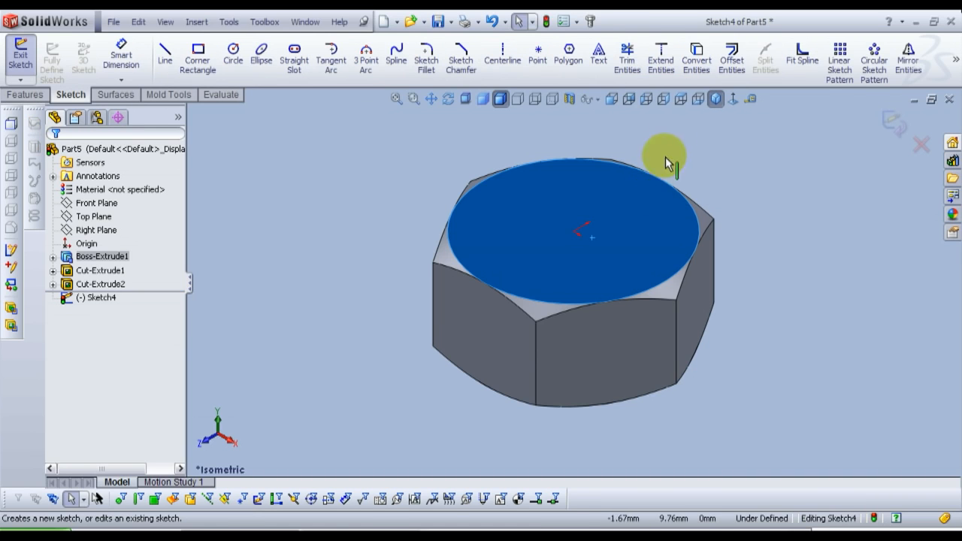
left_click(732, 98)
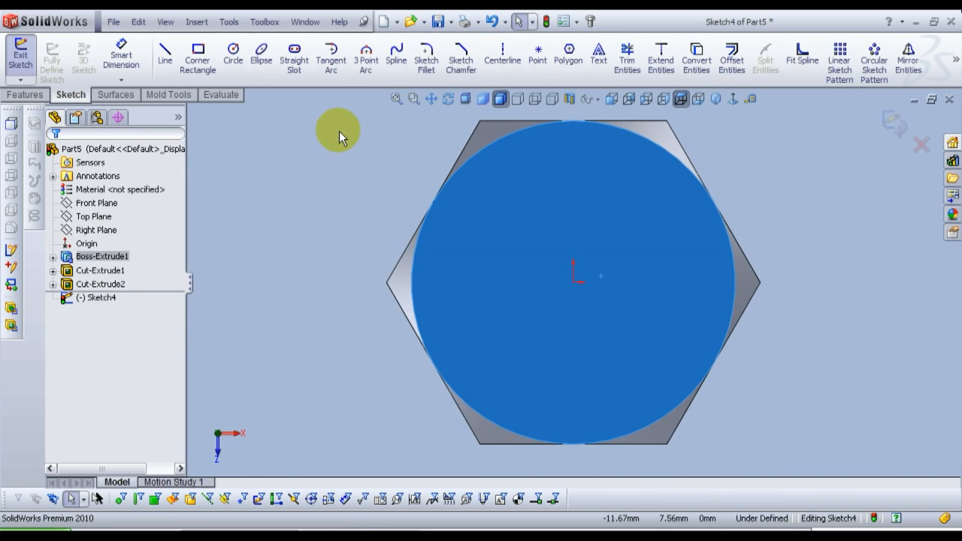
left_click(232, 60)
mouse_move(574, 284)
left_mouse_down()
mouse_move(519, 254)
mouse_move(507, 262)
left_mouse_up()
right_click(518, 262)
left_click(517, 262)
Step: Dimension the hole circle's diameter and set it to 8.5 mm
left_click(120, 54)
left_click(506, 254)
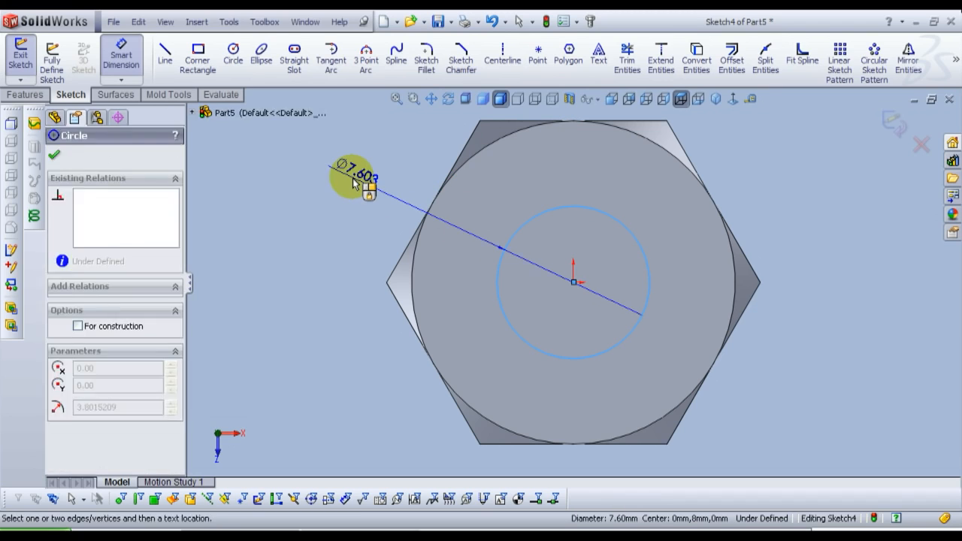
left_click(332, 281)
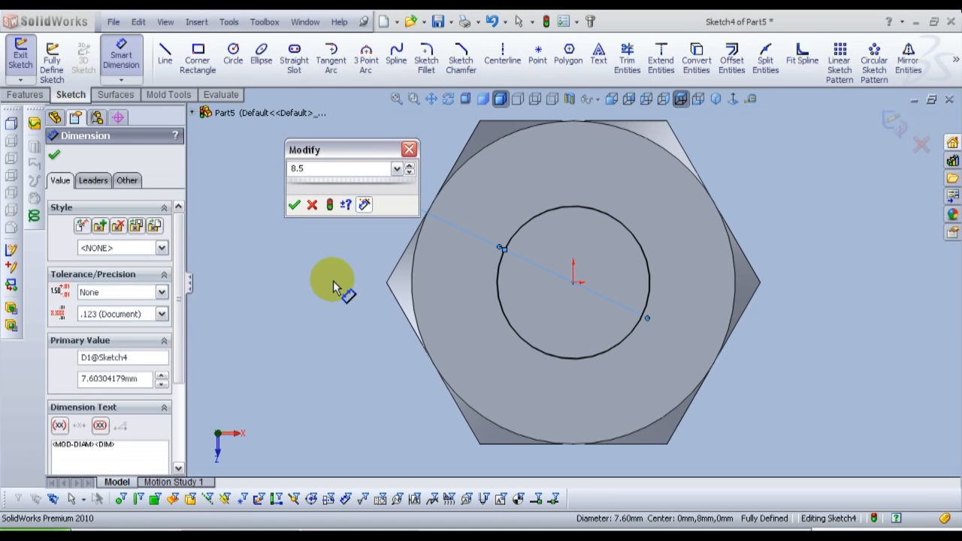
key("Return")
key("Escape")
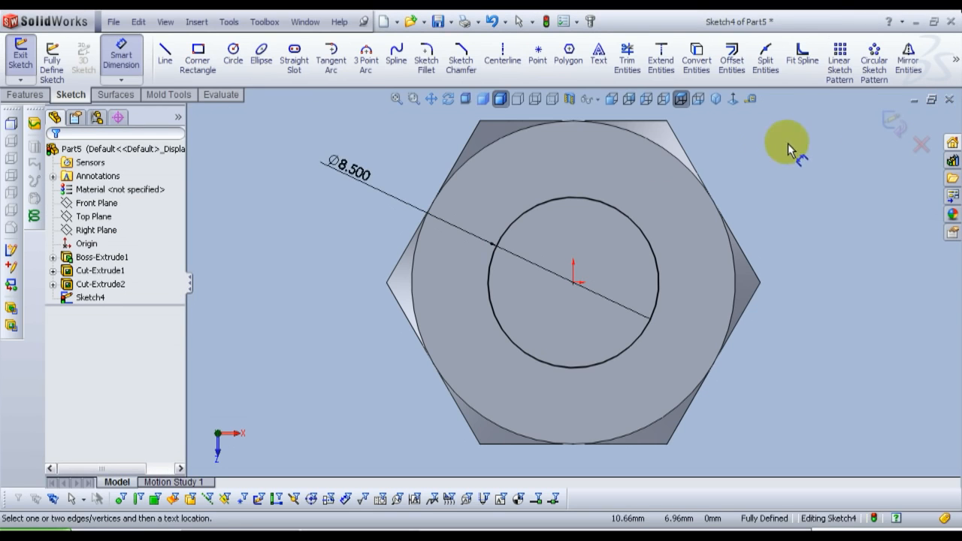
left_click(715, 100)
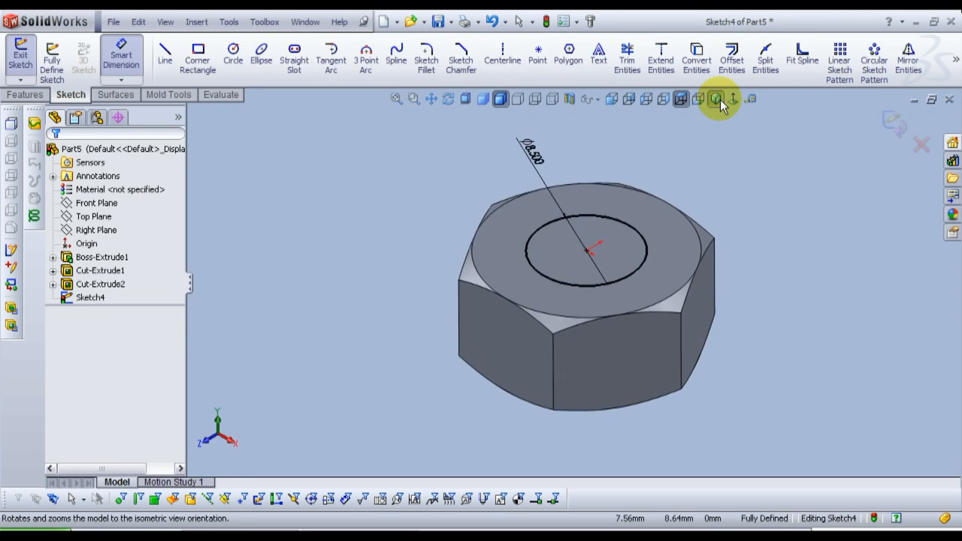
Step: Cut-extrude the hole circle Through All to make the nut's central hole
left_click(891, 123)
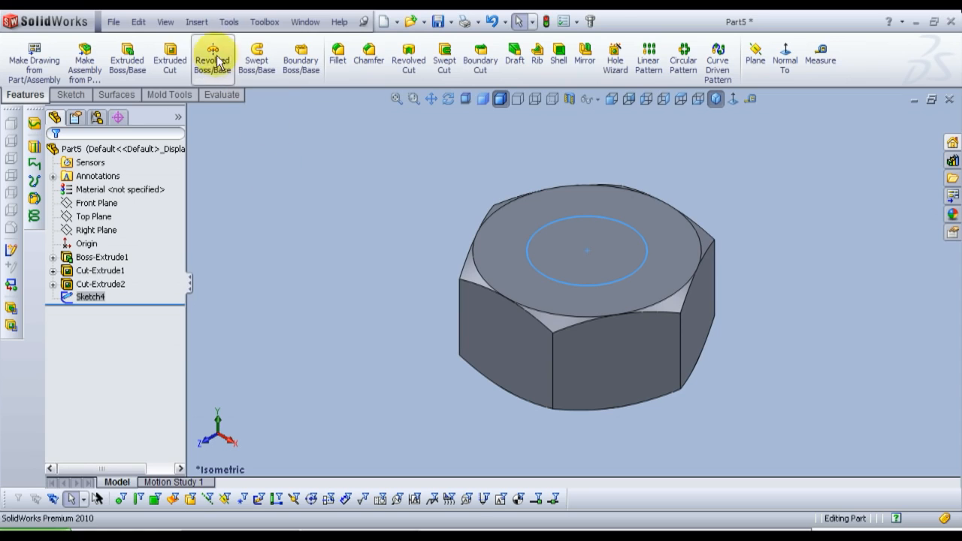
left_click(176, 57)
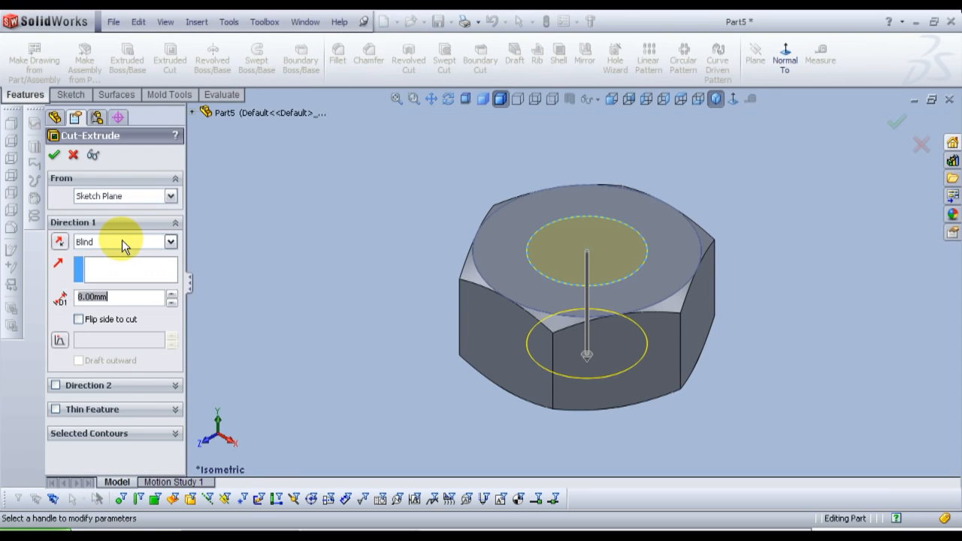
left_click(122, 239)
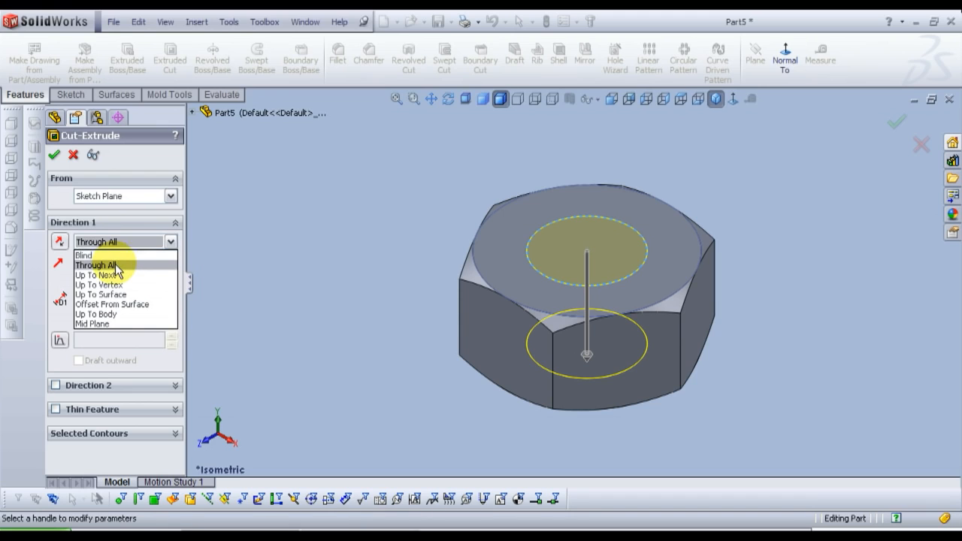
left_click(115, 265)
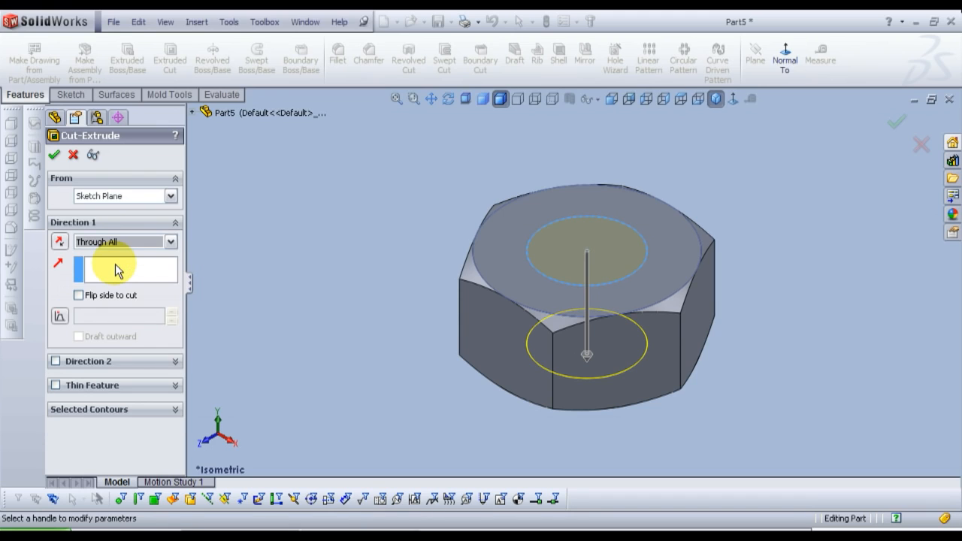
left_click(54, 156)
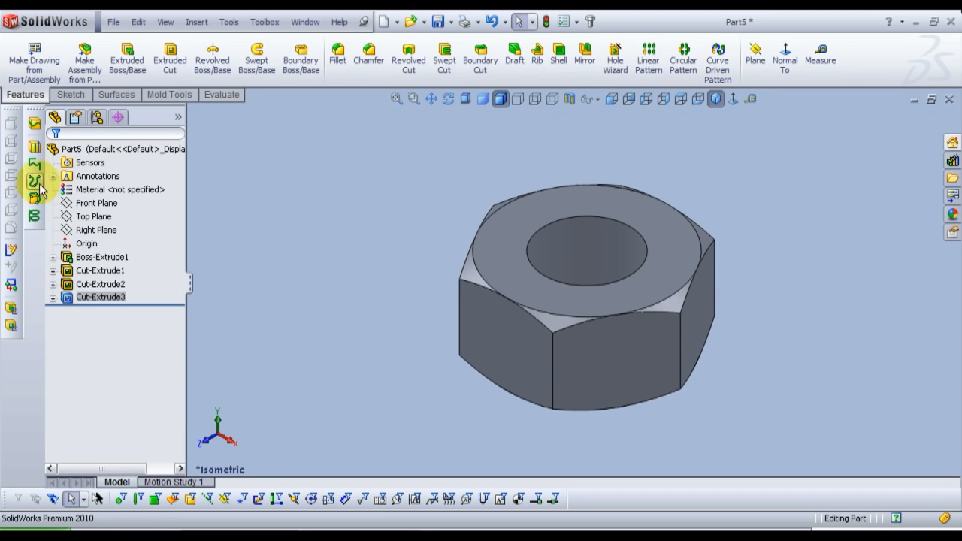
left_click(379, 239)
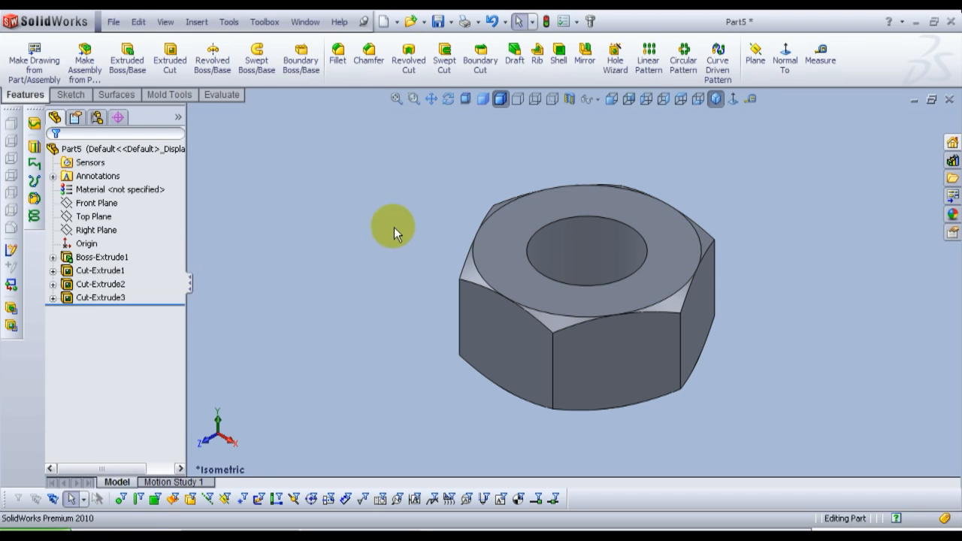
Step: Chamfer both rim edges of the nut's central hole at 1 mm and 45°
middle_click_drag(682, 199, 592, 210)
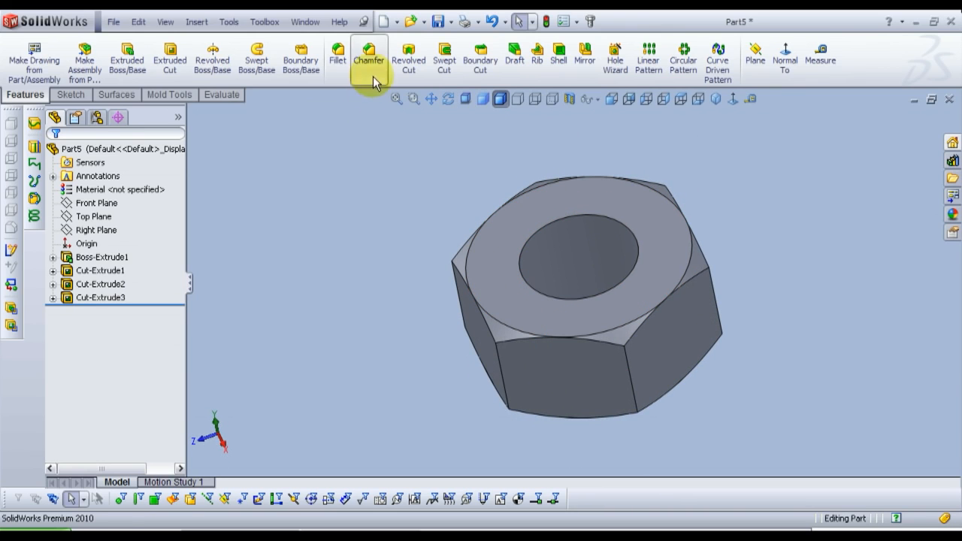
left_click(368, 54)
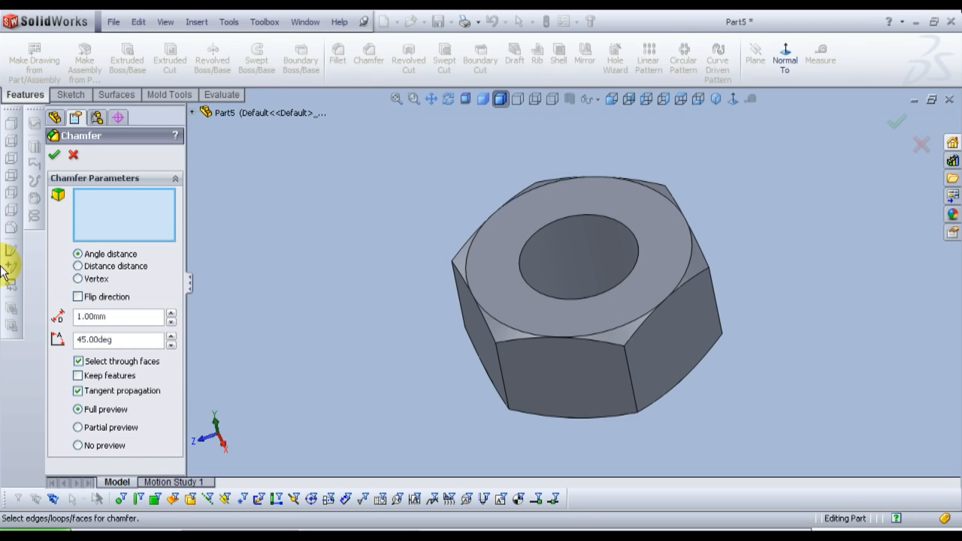
left_click_drag(133, 344, 43, 354)
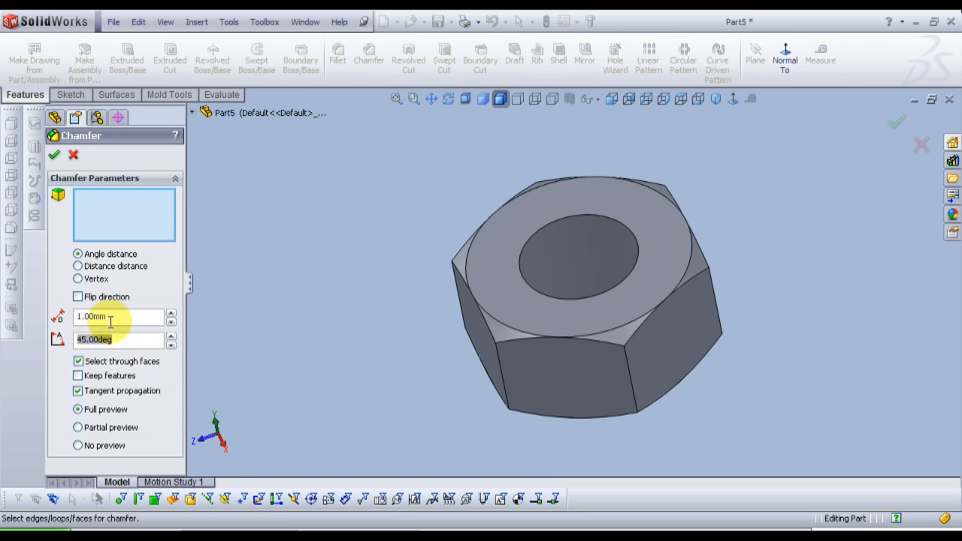
left_click(553, 217)
middle_click_drag(588, 365, 556, 316)
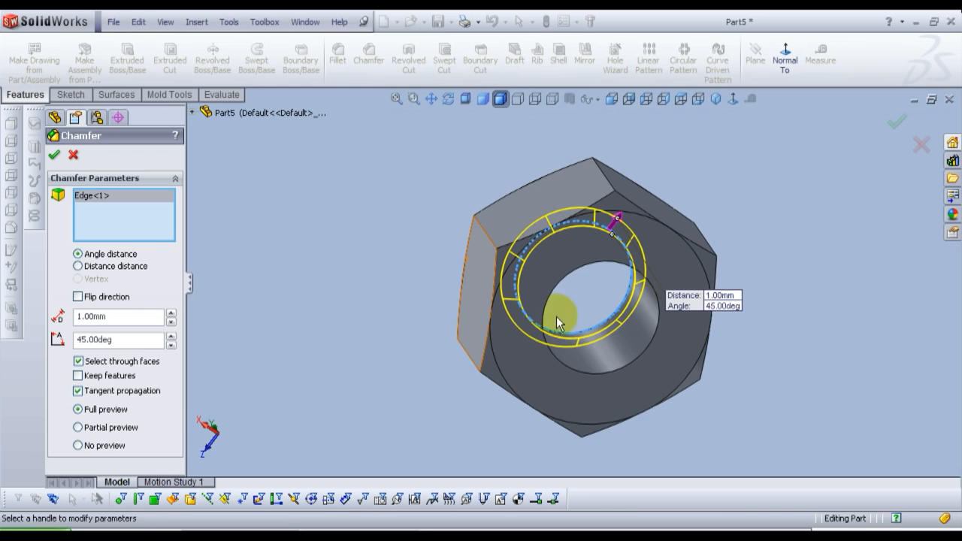
left_click(551, 305)
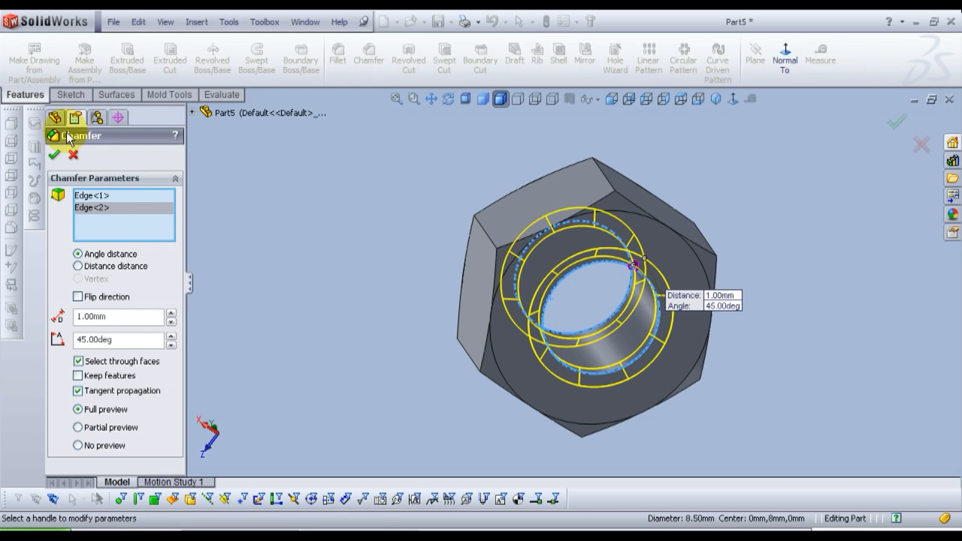
left_click(54, 156)
Step: Save the nut part as Nut in the Bolt and Nut folder
left_click(715, 98)
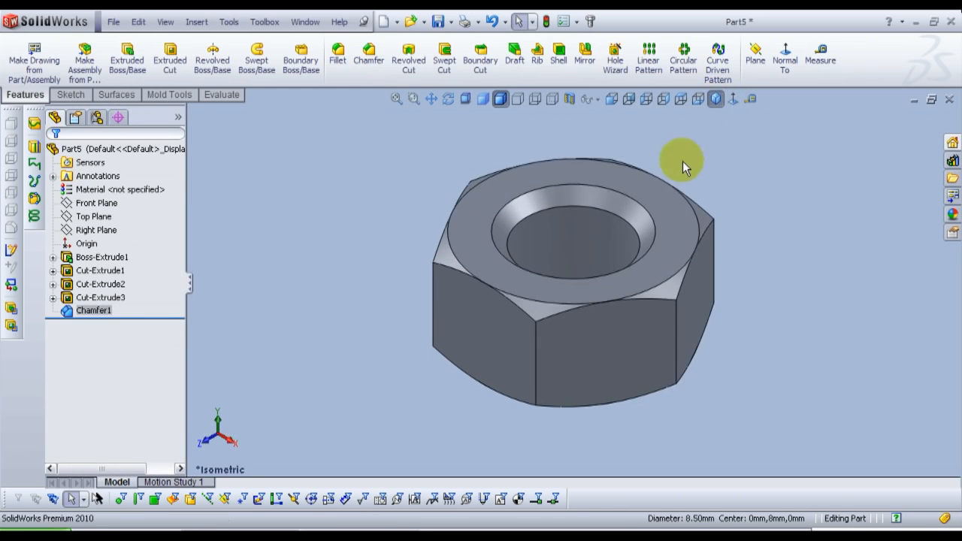
middle_click_drag(678, 315, 646, 261)
left_click(112, 23)
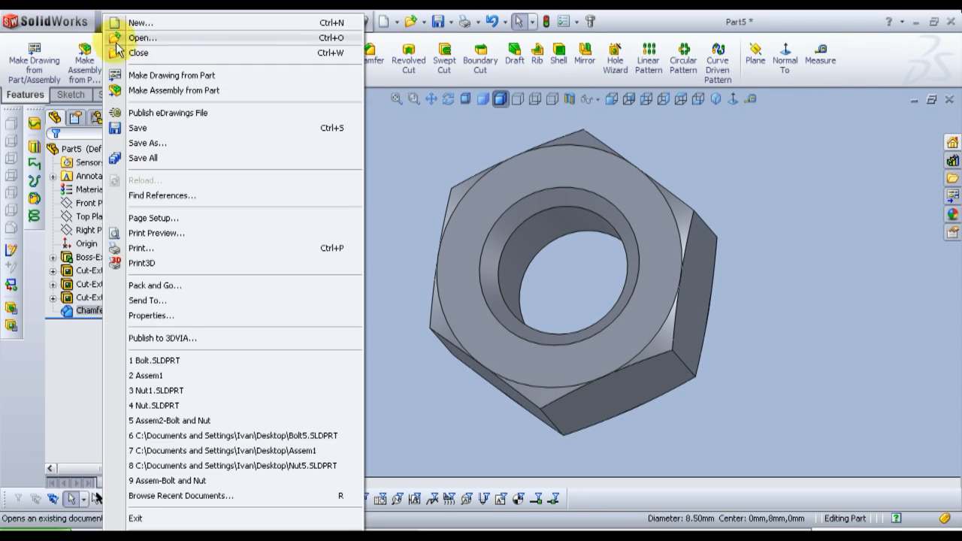
left_click(148, 143)
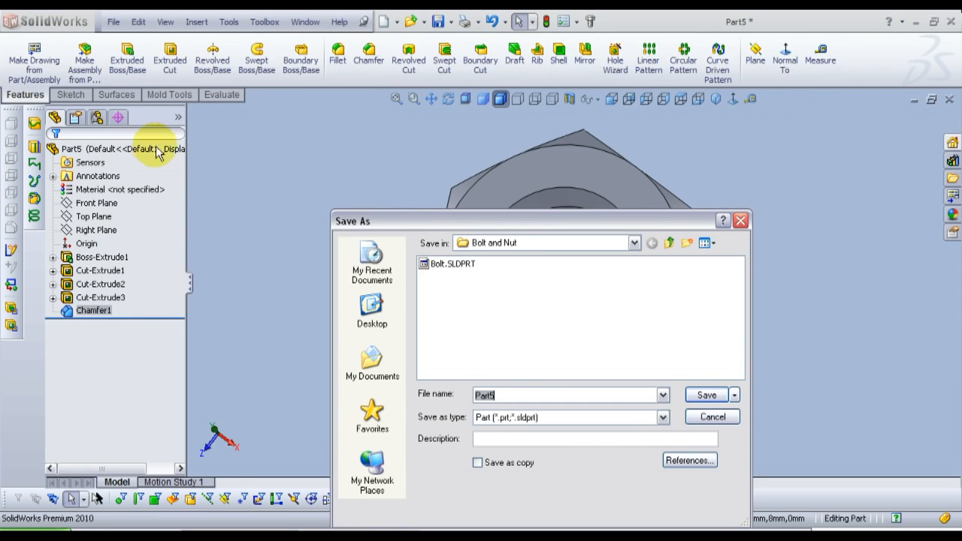
type("N")
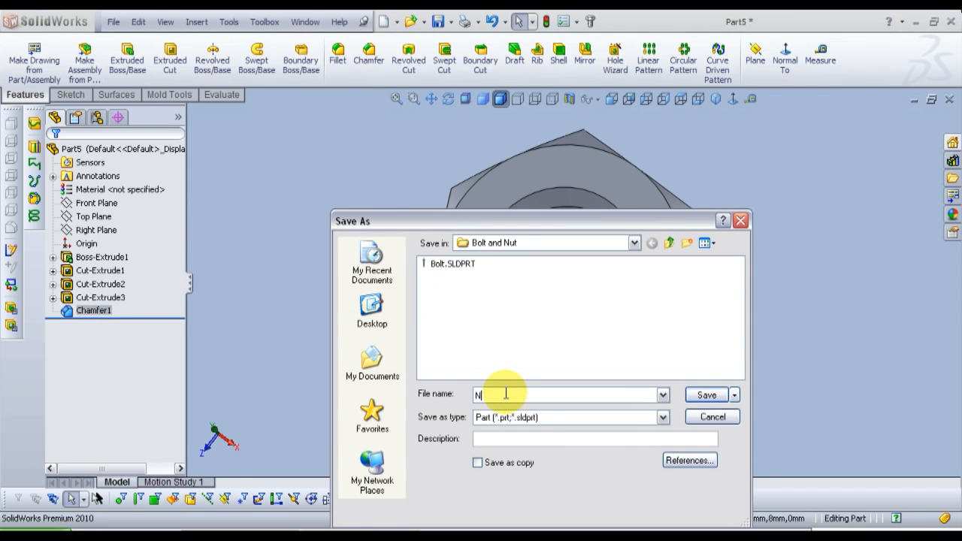
type("ut")
left_click(709, 396)
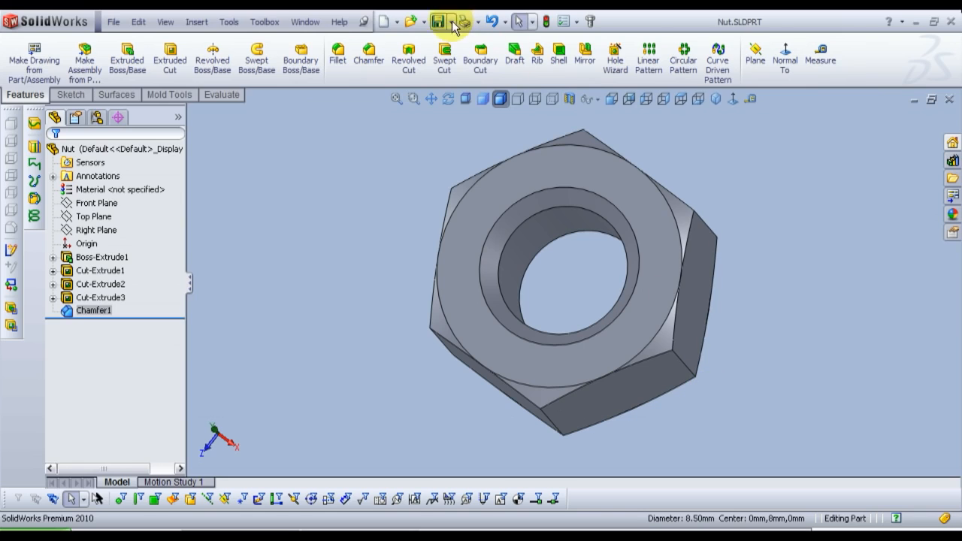
Step: Switch to the Bolt part and insert Nut.SLDPRT into it, keeping solid bodies, cosmetic threads and the move dialog launch enabled
left_click(311, 24)
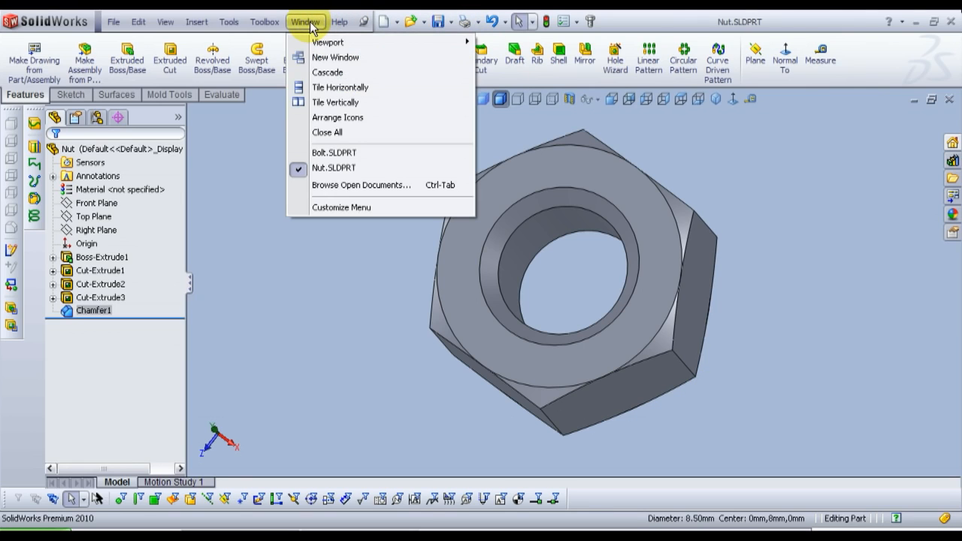
left_click(333, 157)
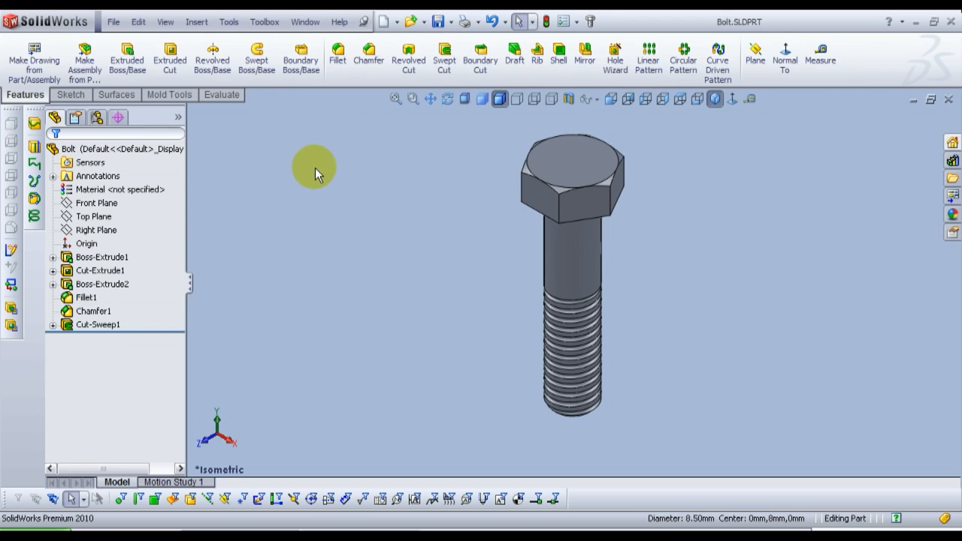
left_click(196, 22)
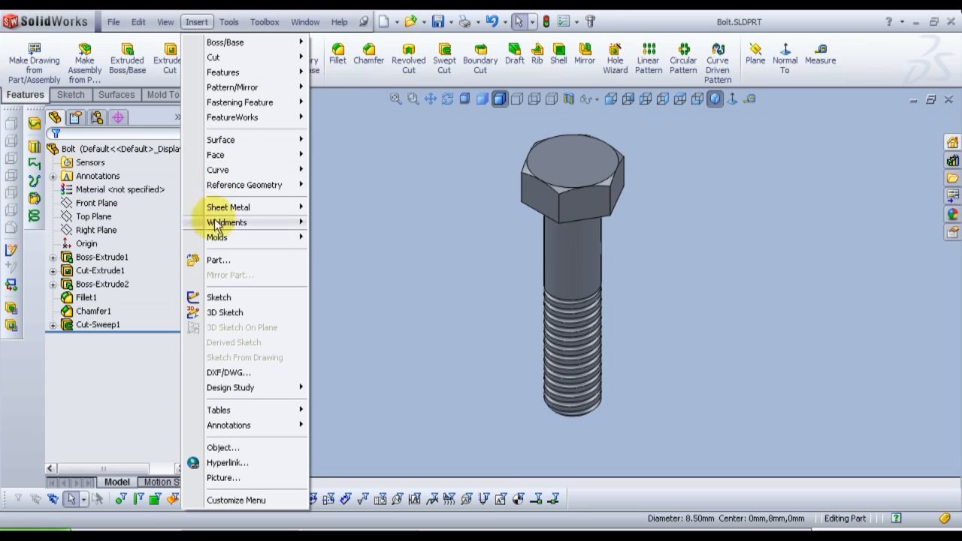
left_click(215, 261)
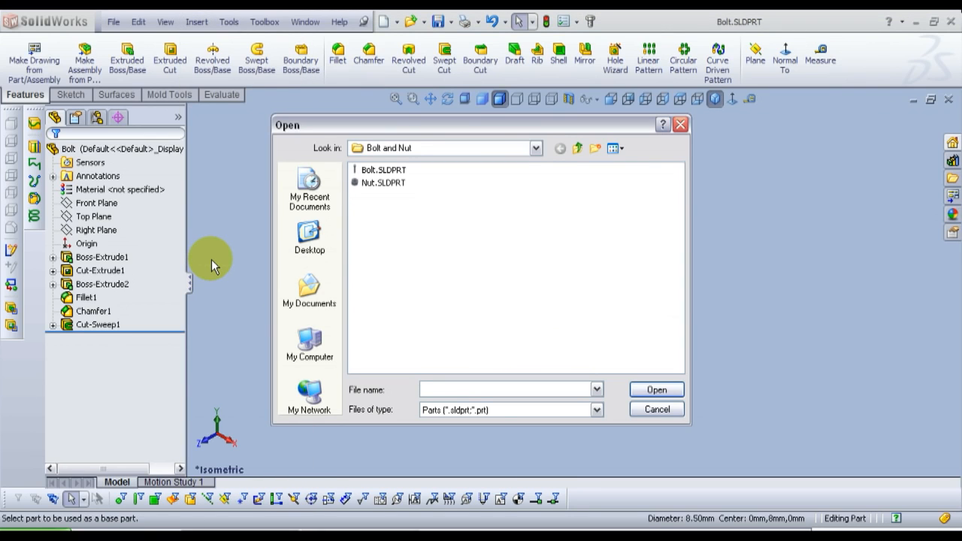
left_click(386, 184)
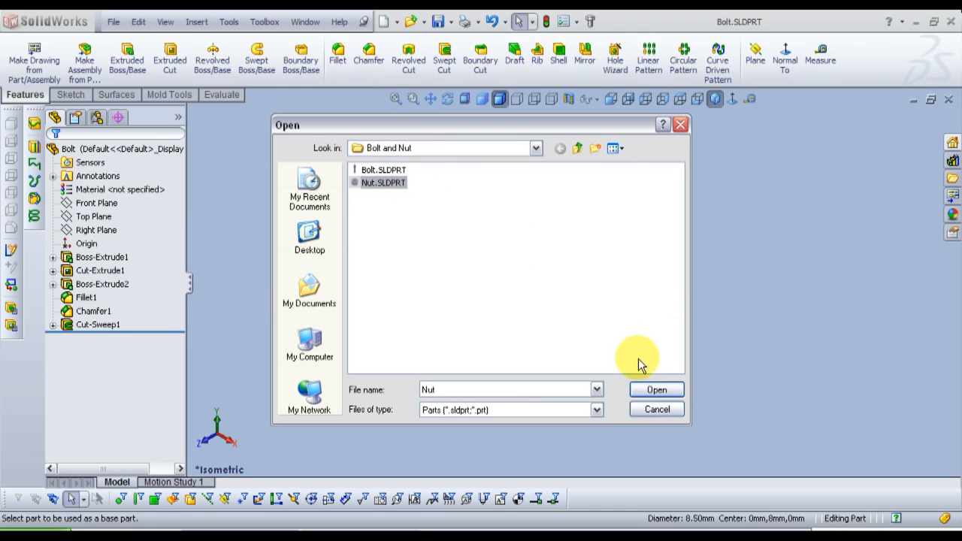
left_click(656, 389)
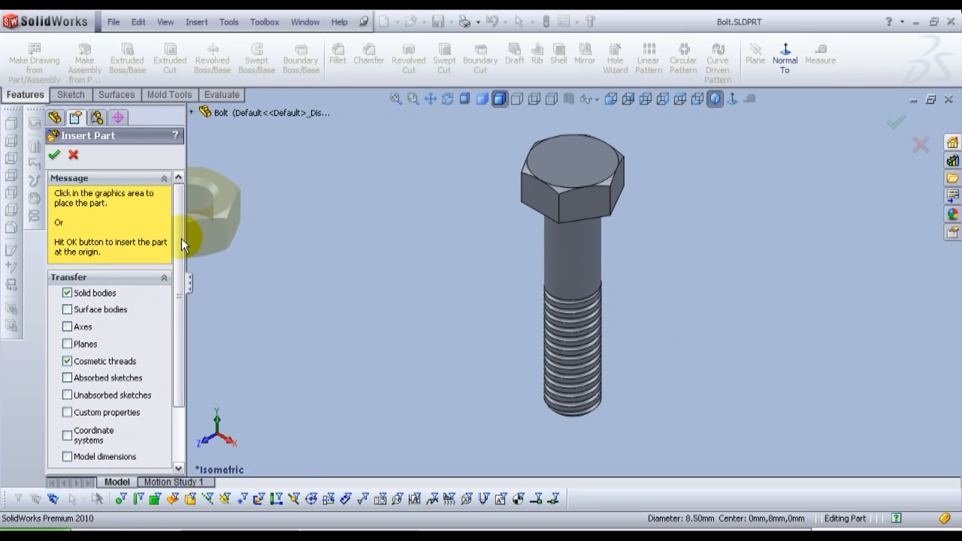
scroll(182, 240, "down", 3)
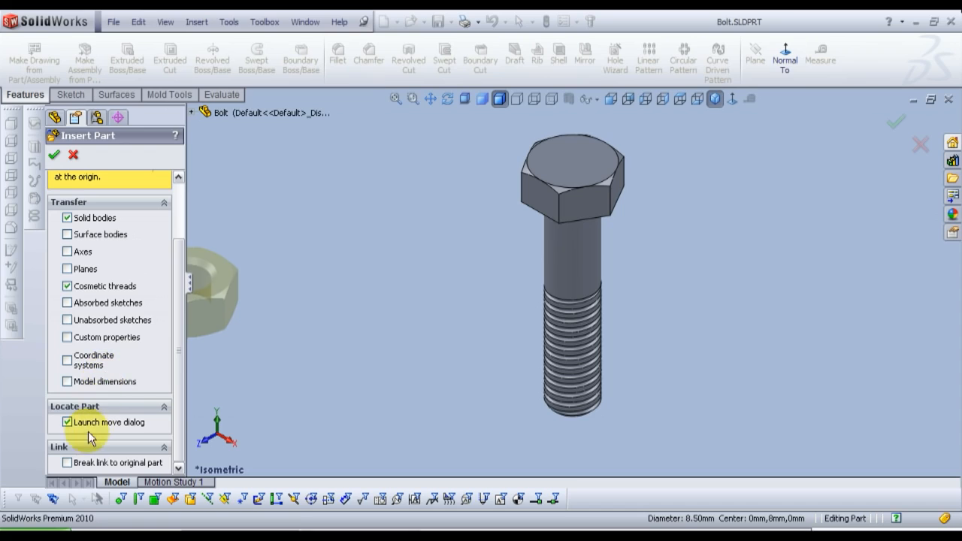
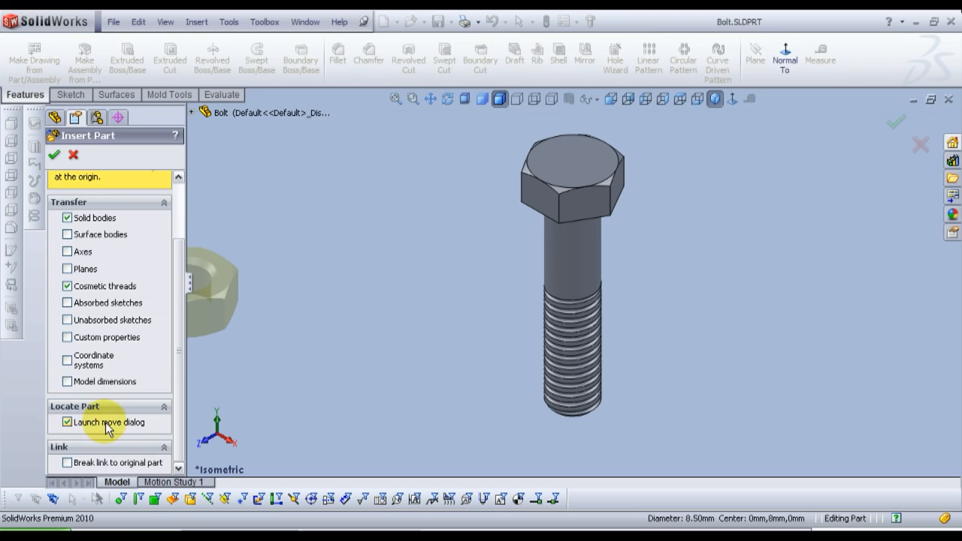
Step: Accept the nut insertion and locate the nut on the bolt's threaded shank with a Y translation of -35 mm
left_click(55, 157)
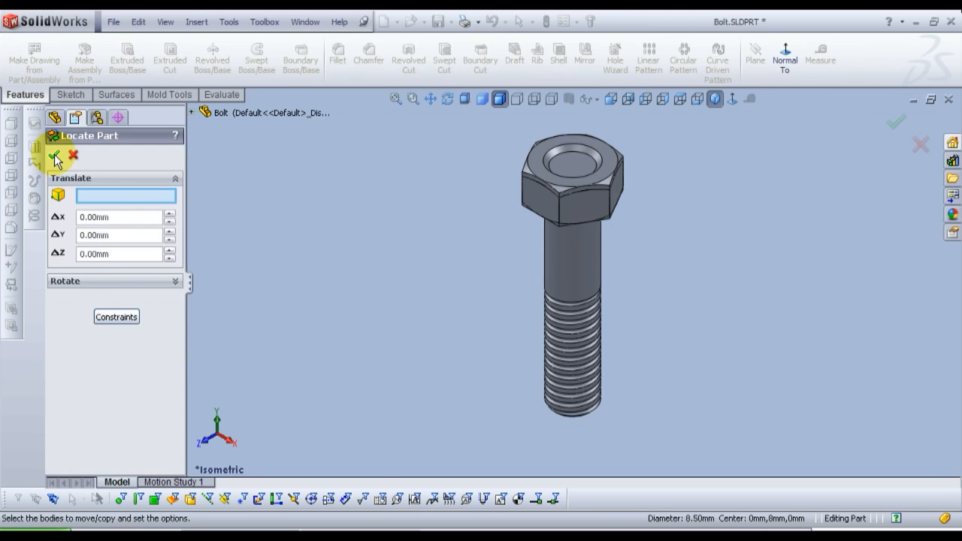
left_click(170, 239)
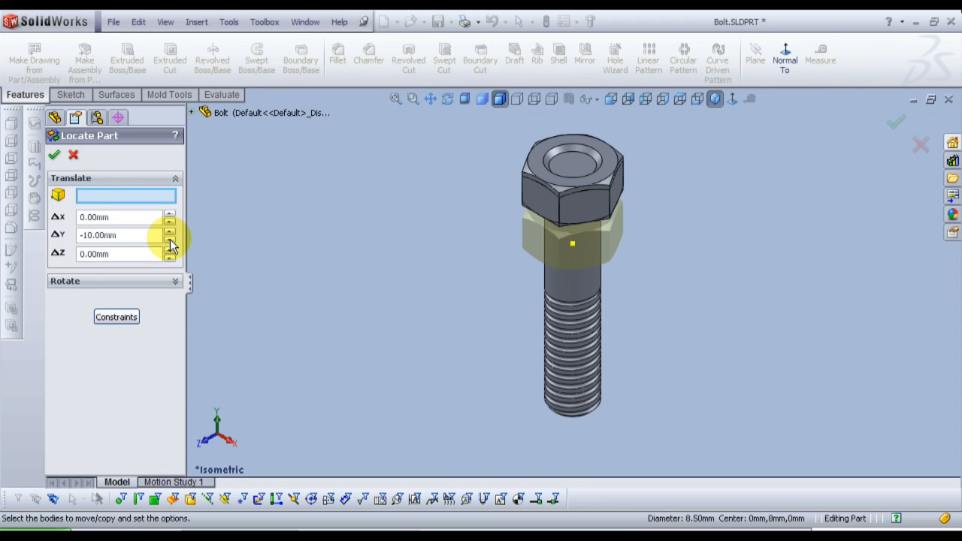
left_click(170, 239)
left_click(170, 239)
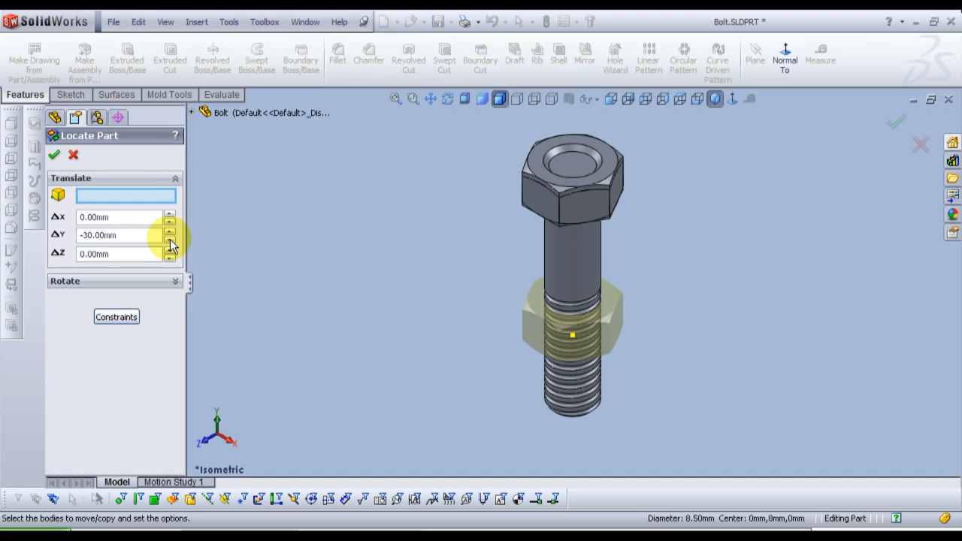
left_click_drag(137, 235, 49, 243)
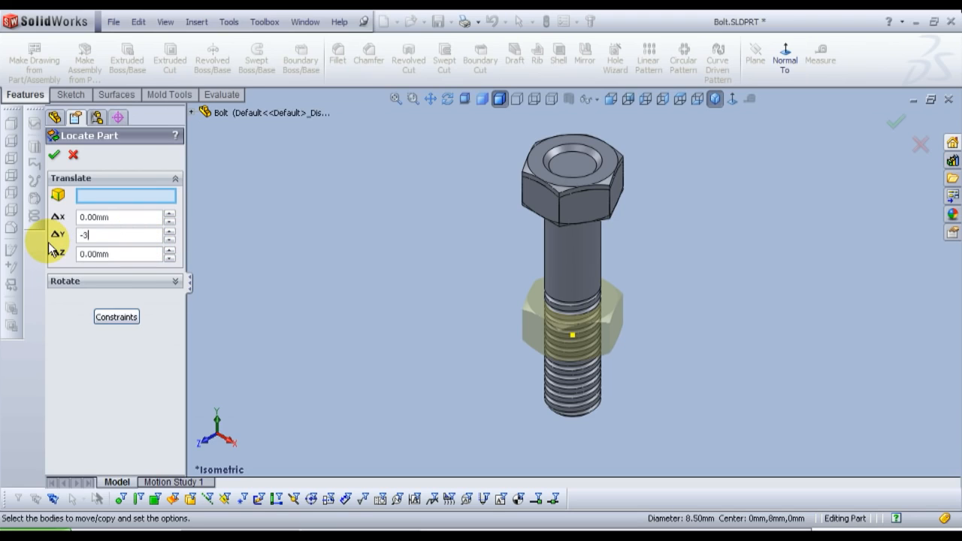
key("Return")
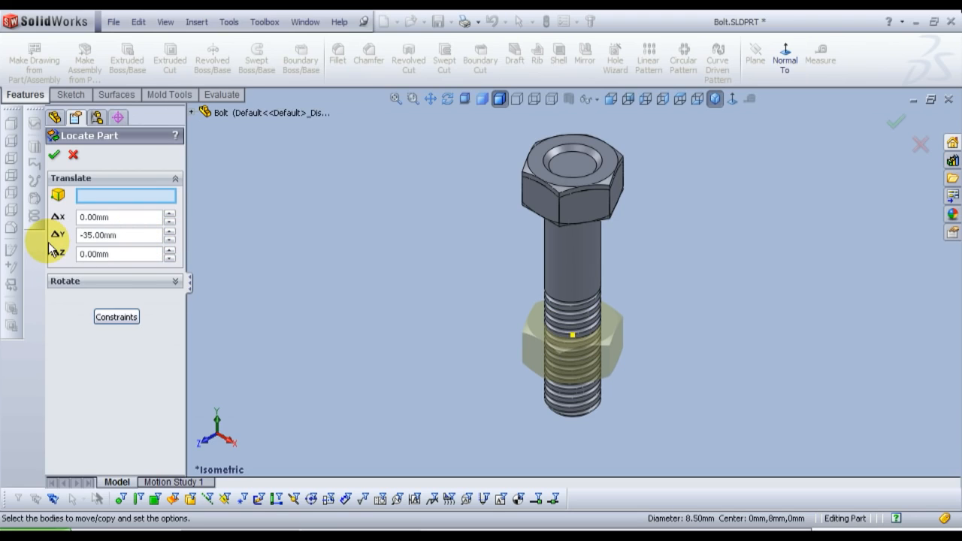
left_click(54, 156)
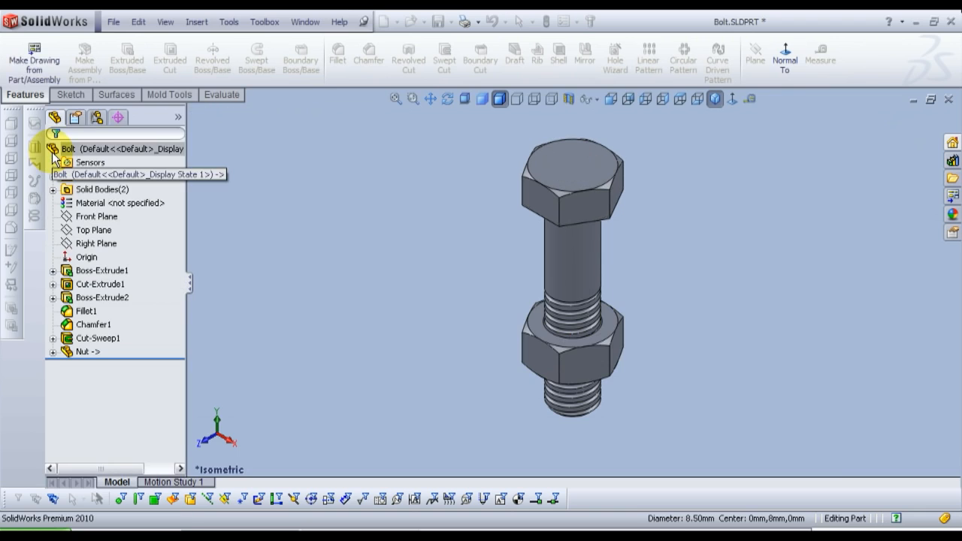
Step: Combine the bodies with Subtract, using the nut as the main body and the bolt as the body to subtract
middle_click_drag(428, 163, 444, 331)
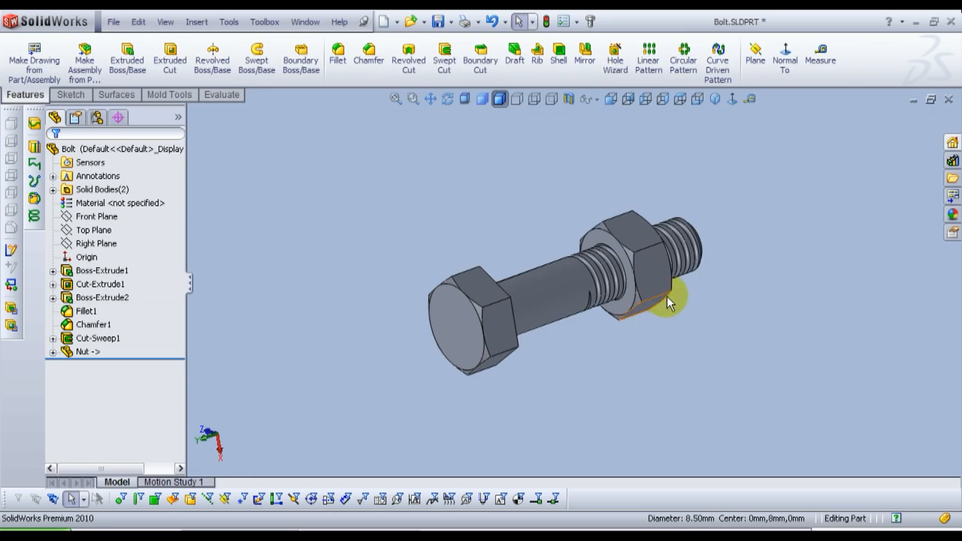
scroll(666, 296, "down", 2)
scroll(633, 287, "up", 2)
scroll(568, 233, "down", 2)
scroll(569, 239, "down", 1)
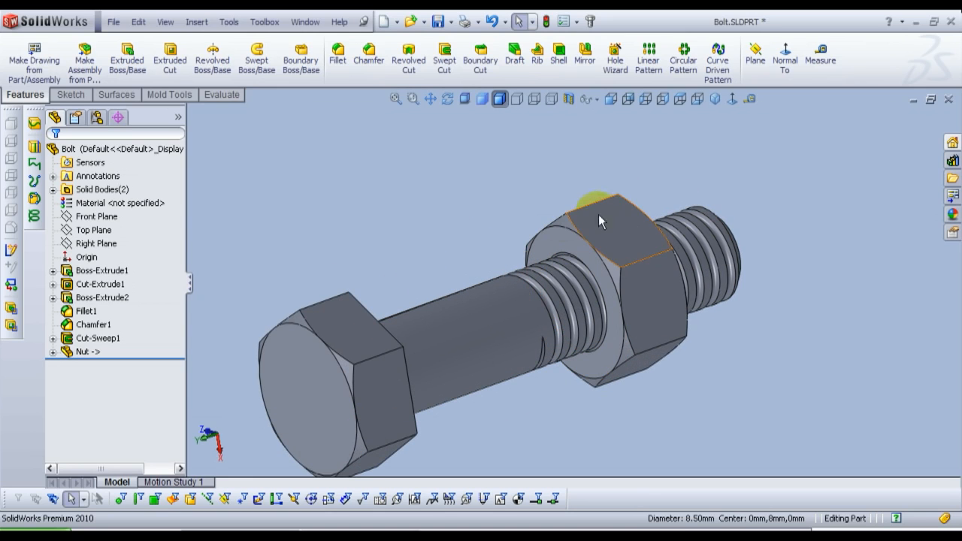
scroll(554, 300, "up", 3)
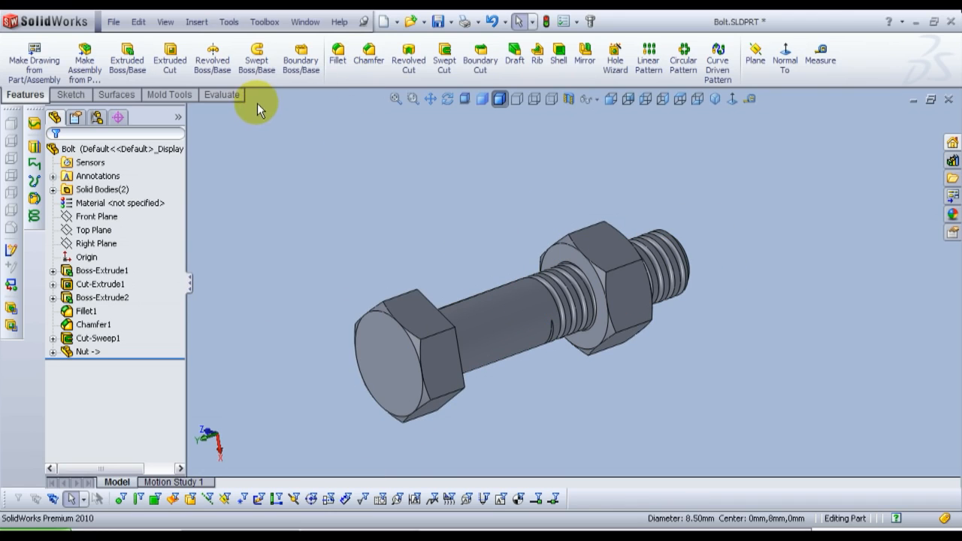
left_click(180, 101)
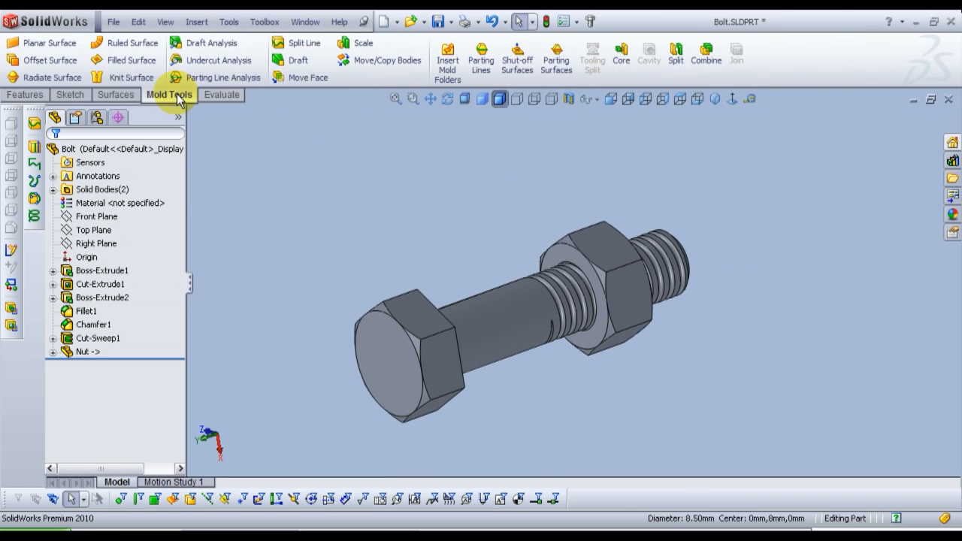
left_click(706, 56)
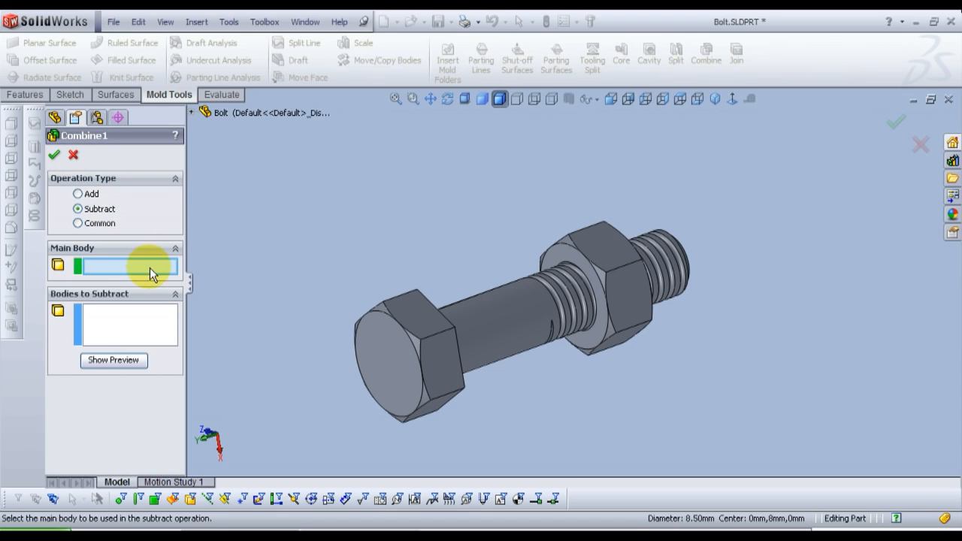
left_click(601, 260)
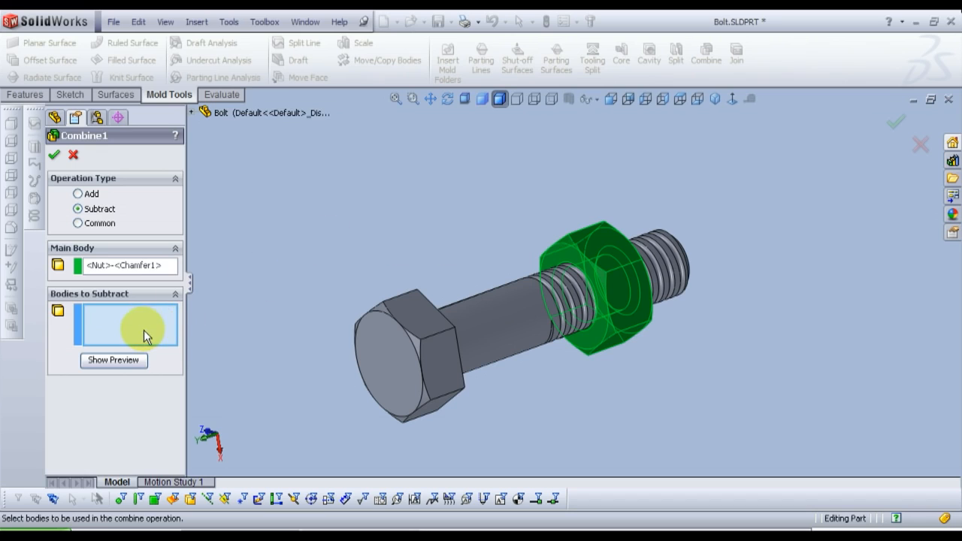
left_click(500, 312)
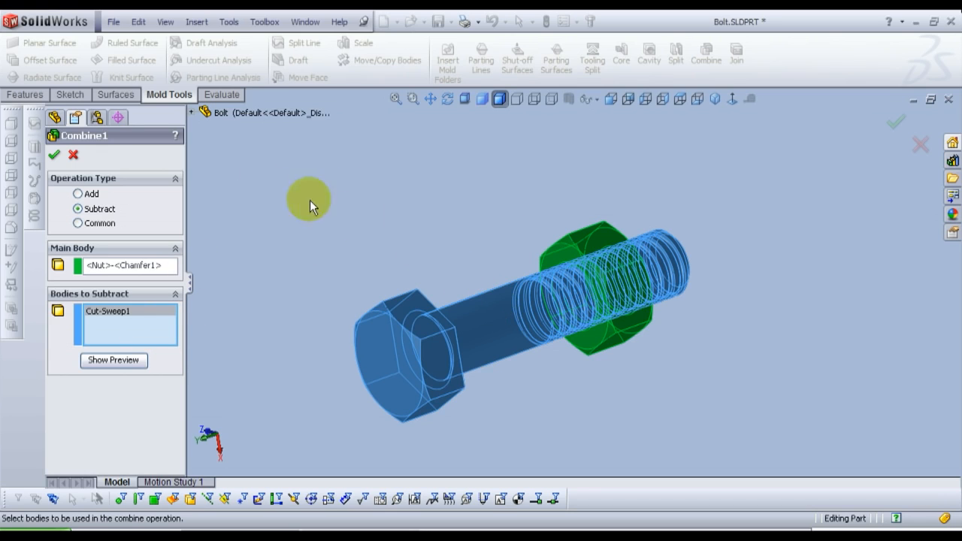
left_click(53, 156)
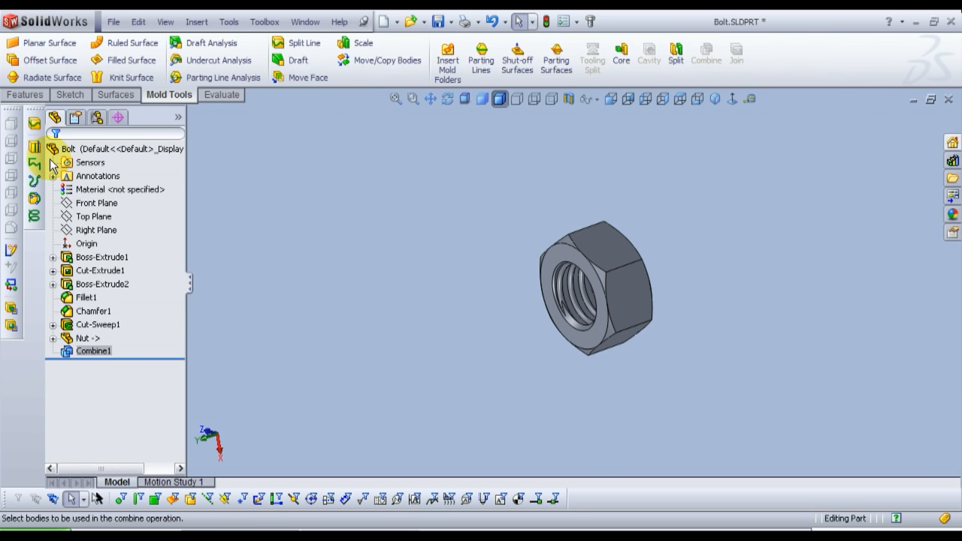
left_click(451, 295)
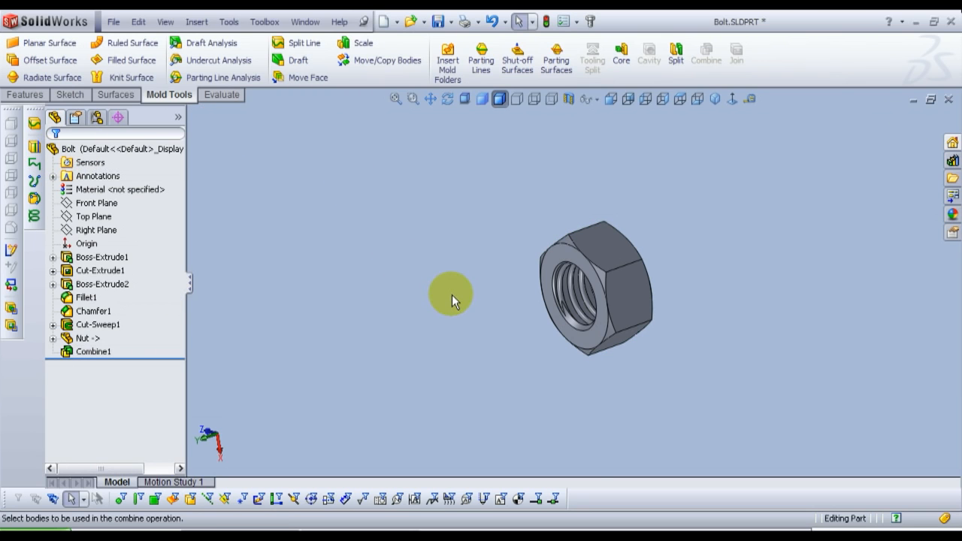
Step: Save the threaded nut as a new part named Nut1 in the Bolt and Nut folder
scroll(586, 325, "down", 5)
middle_click_drag(582, 321, 605, 306)
scroll(601, 266, "up", 4)
scroll(595, 224, "down", 4)
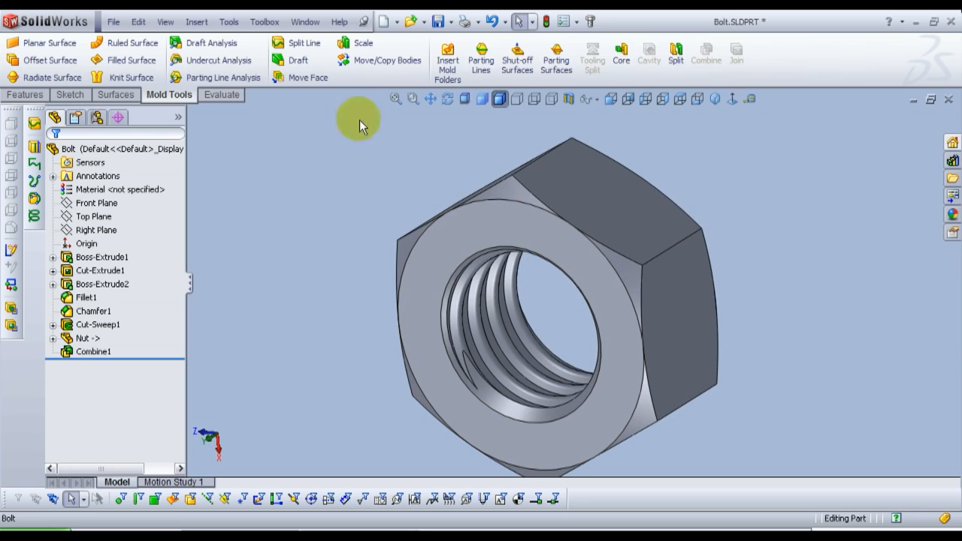
left_click(113, 21)
left_click(162, 145)
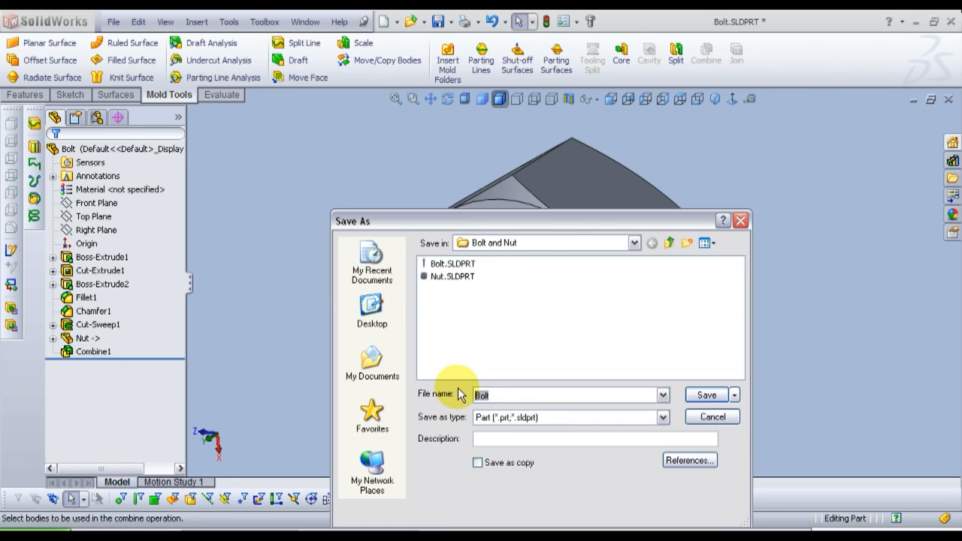
type("Nut")
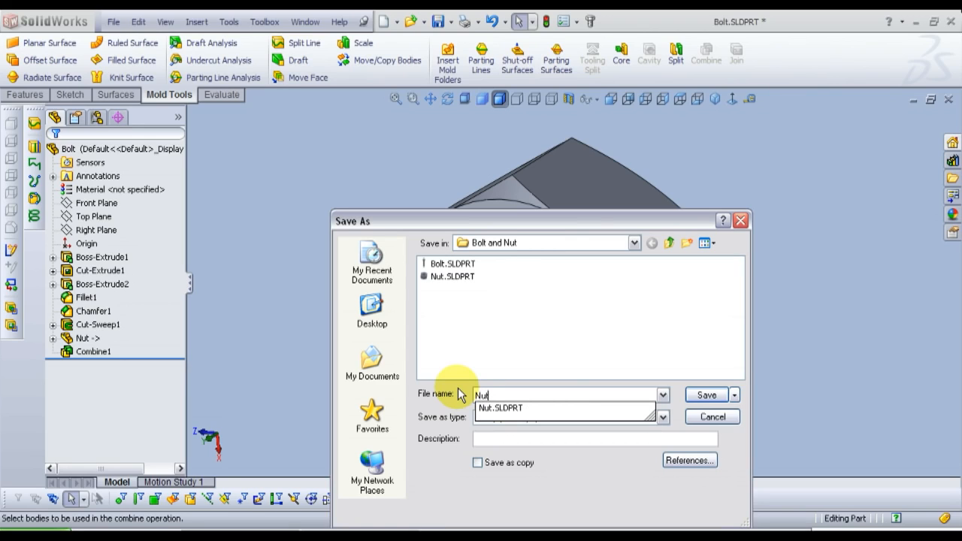
type("1")
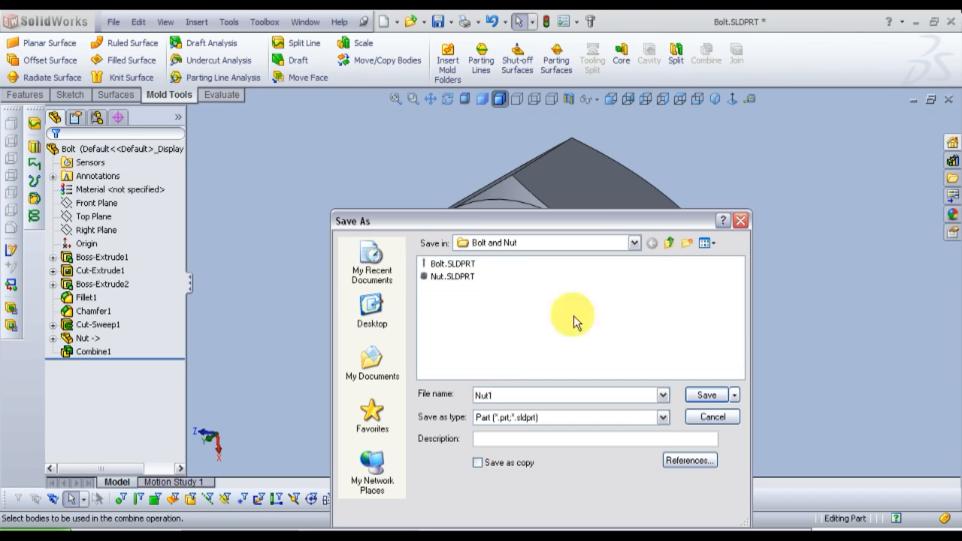
left_click(707, 395)
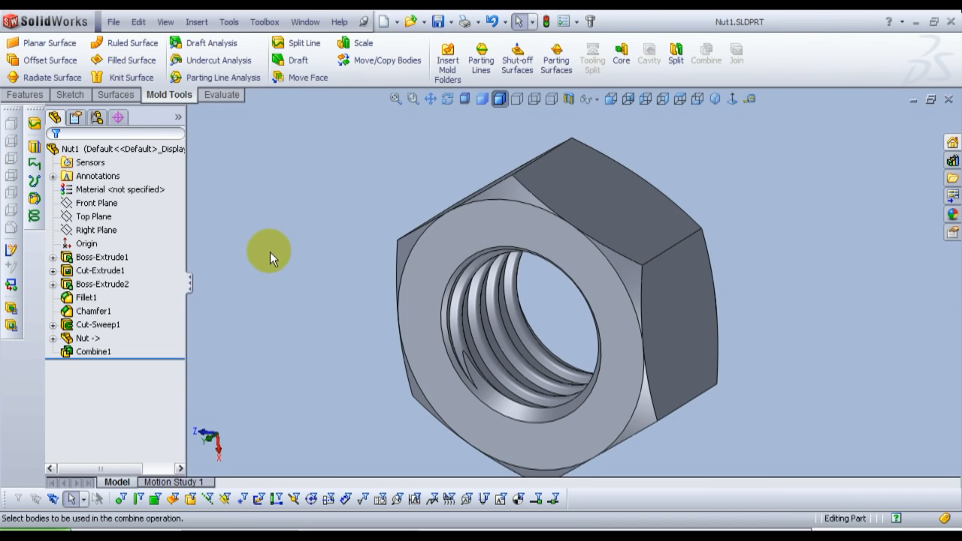
Step: Create a new assembly document
scroll(528, 317, "up", 3)
scroll(638, 330, "down", 2)
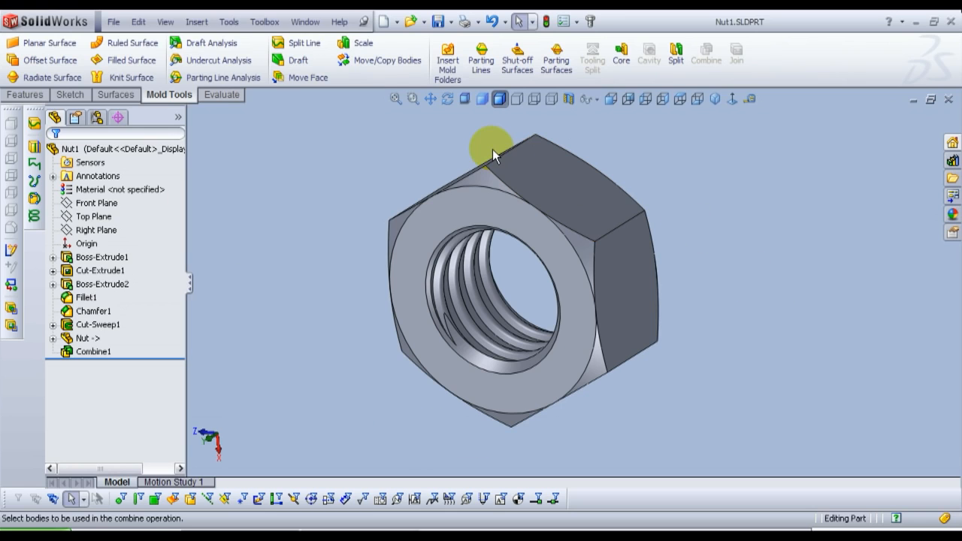
left_click(384, 24)
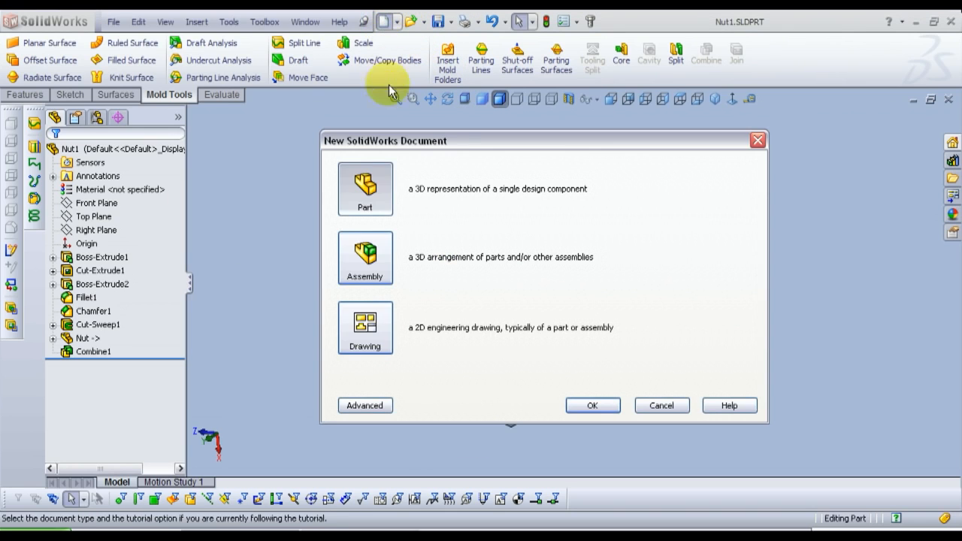
left_click(372, 279)
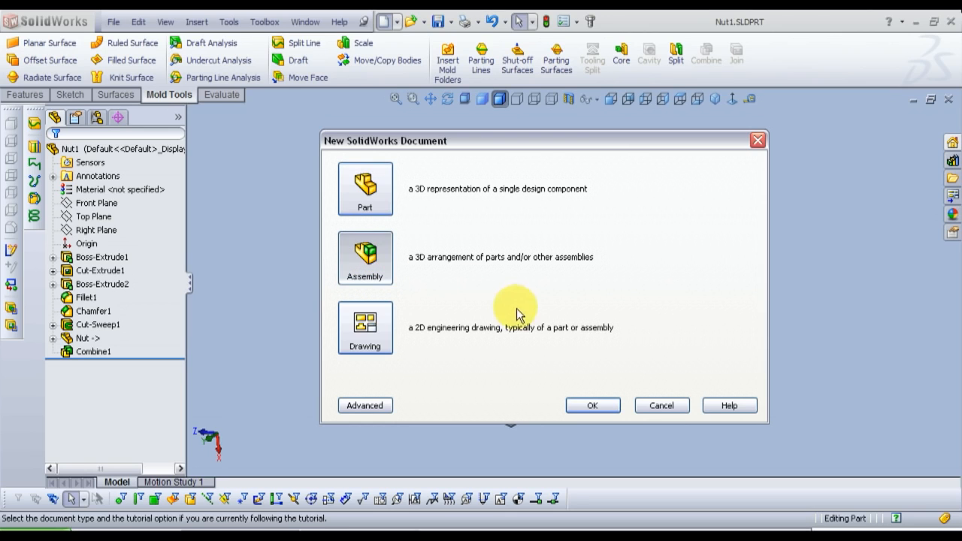
left_click(593, 406)
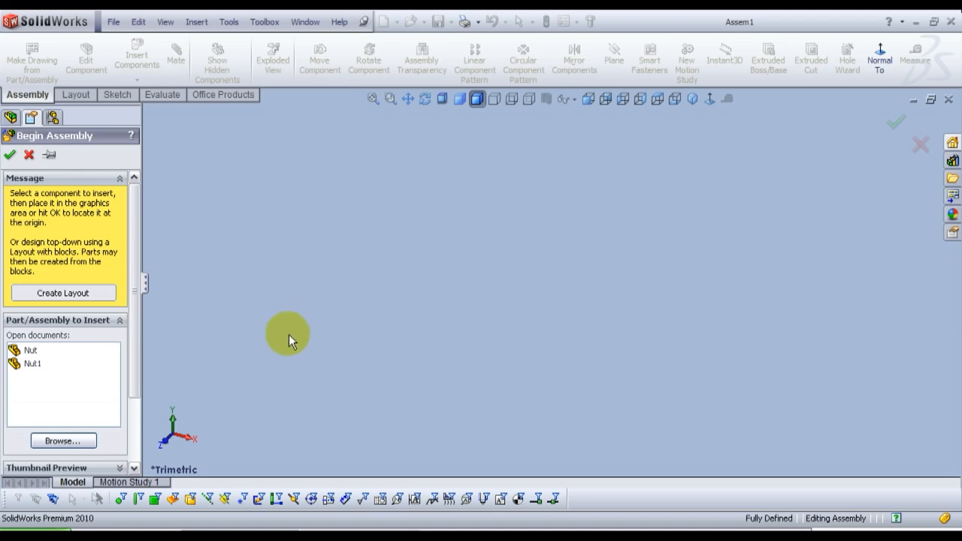
Step: Insert Bolt.SLDPRT from the Bolt and Nut folder as the assembly's first component
left_click(76, 443)
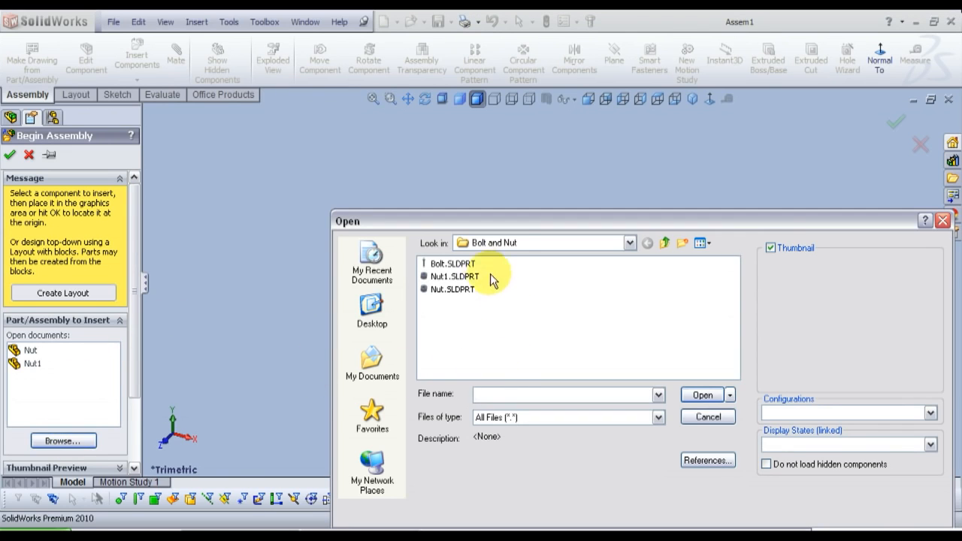
left_click(459, 264)
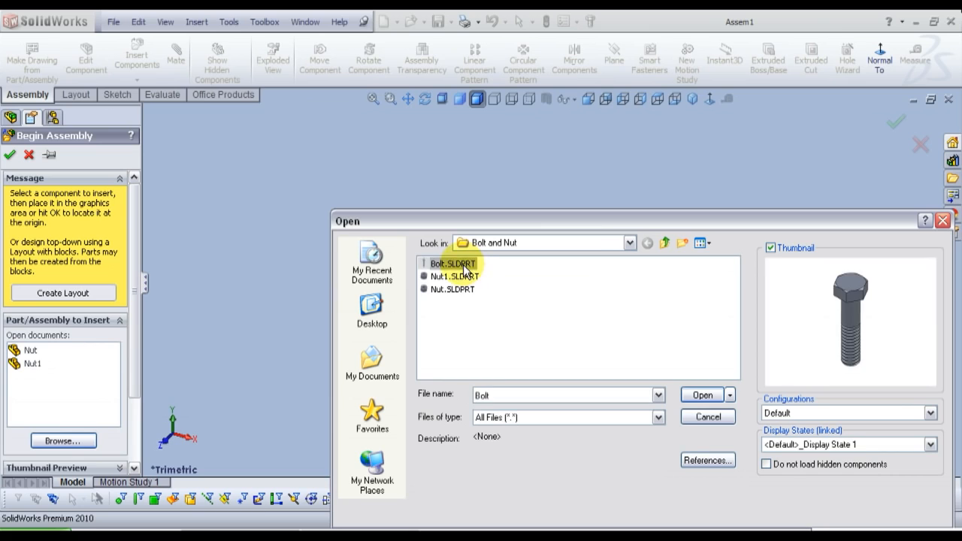
left_click(714, 397)
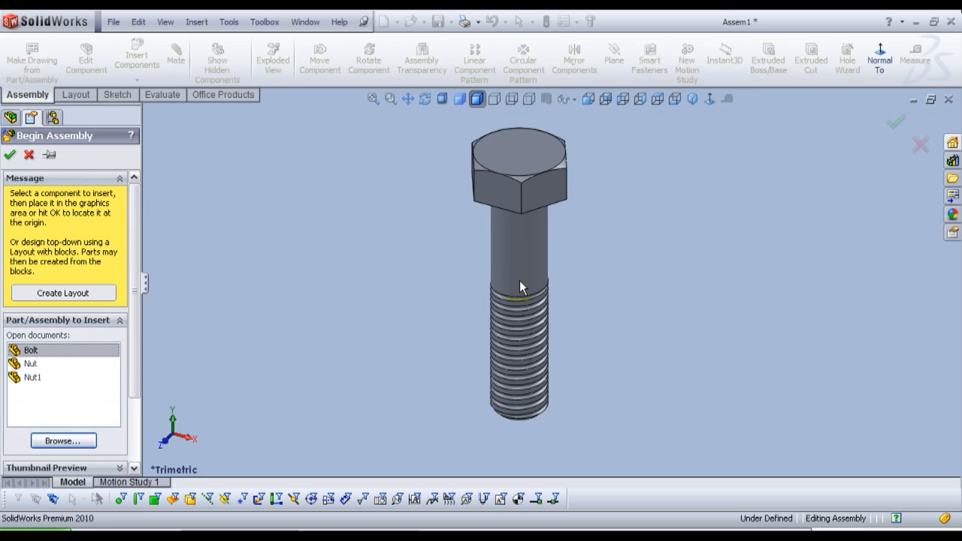
left_click(519, 280)
left_click(453, 246)
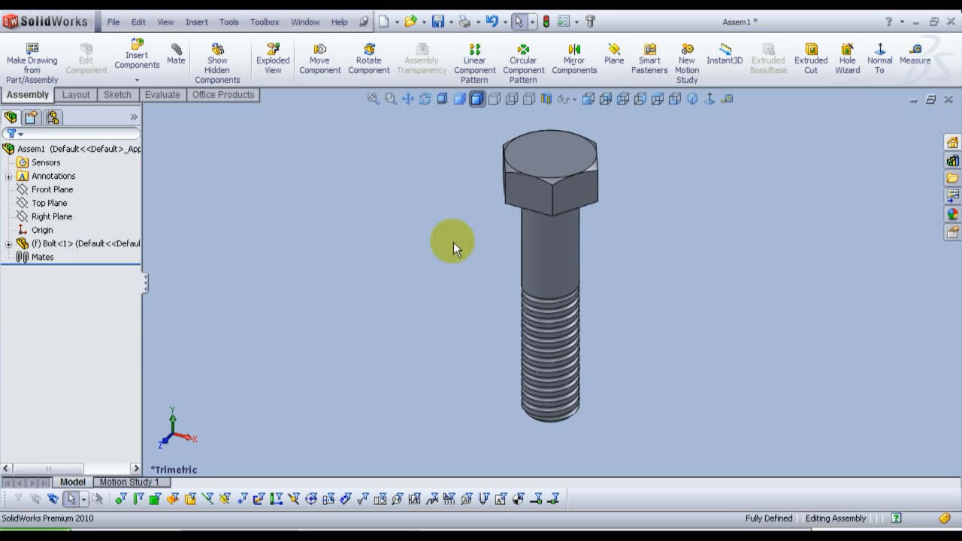
Step: Insert the Nut1 part into the assembly and place it beside the bolt's threaded end
left_click(143, 68)
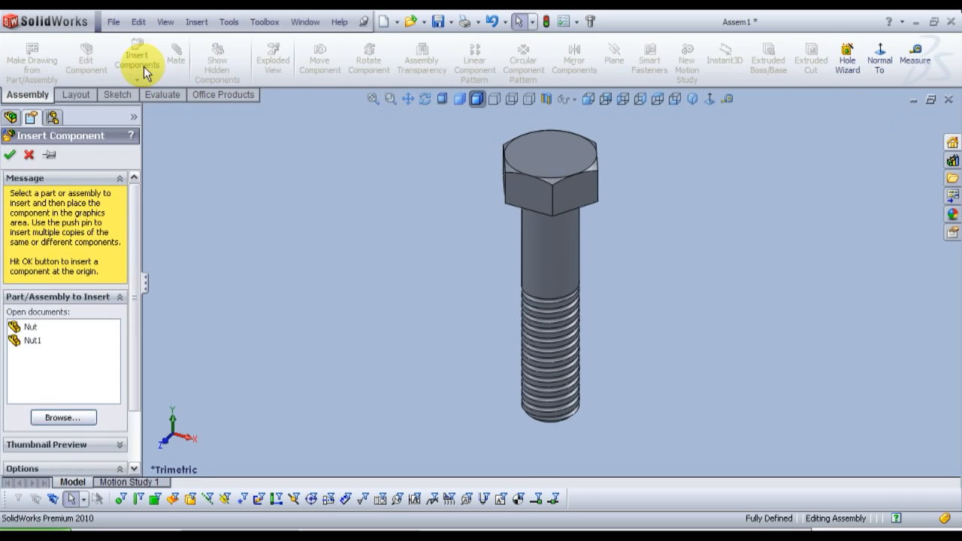
left_click(33, 341)
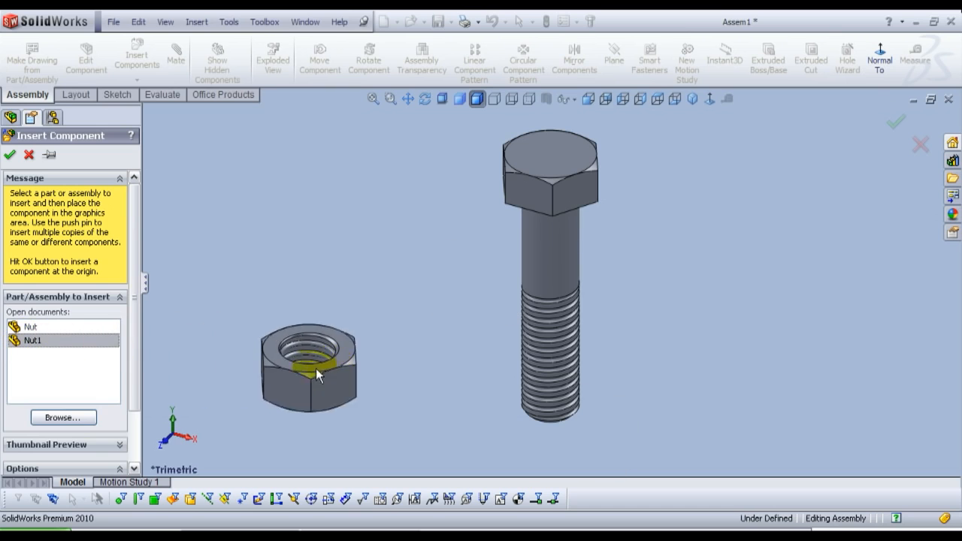
left_click(640, 377)
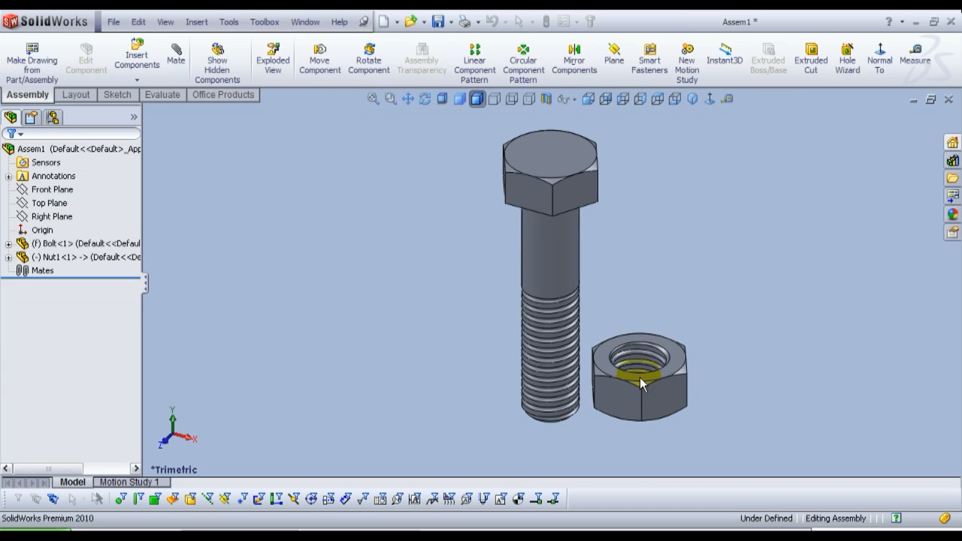
Step: Add a Concentric mate between the nut's inner threaded face and the bolt's threaded shank
middle_click_drag(556, 369, 550, 297)
scroll(550, 298, "up", 2)
scroll(704, 286, "down", 2)
scroll(562, 291, "up", 1)
scroll(492, 306, "down", 2)
scroll(496, 306, "up", 1)
middle_click_drag(646, 295, 564, 358)
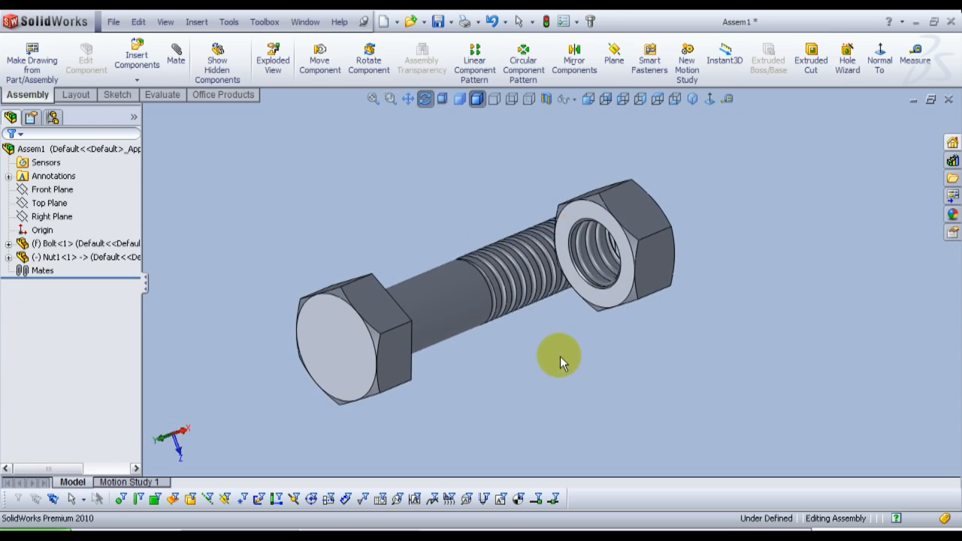
left_click(176, 54)
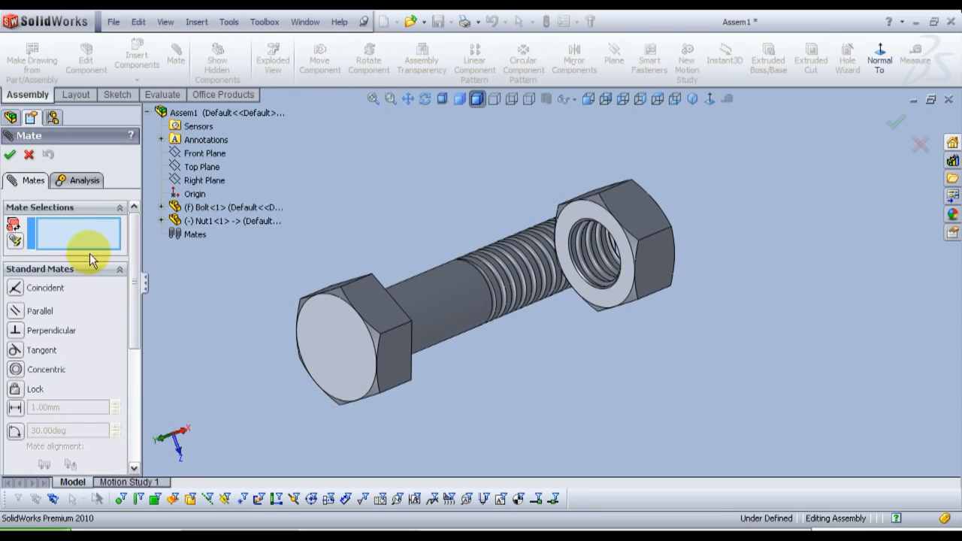
left_click(17, 369)
scroll(616, 293, "down", 6)
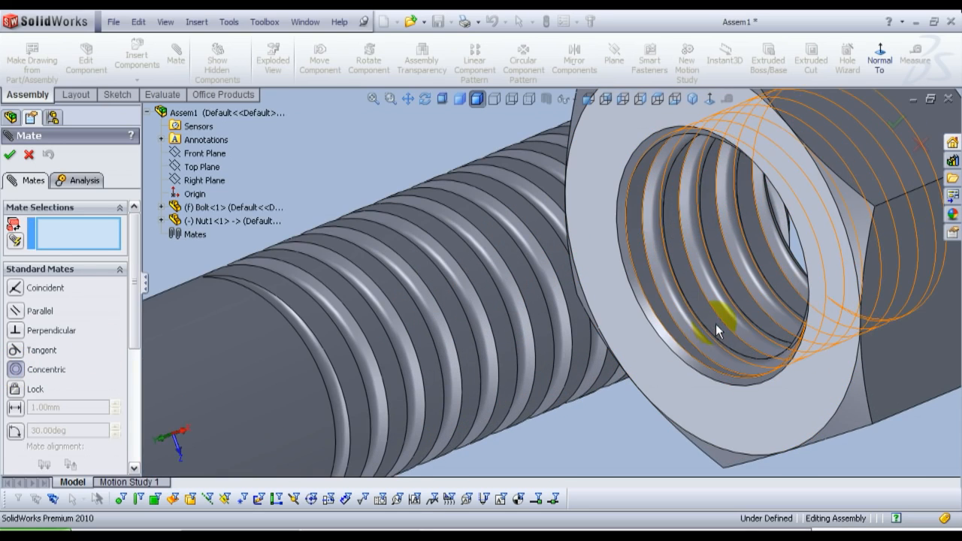
left_click(709, 322)
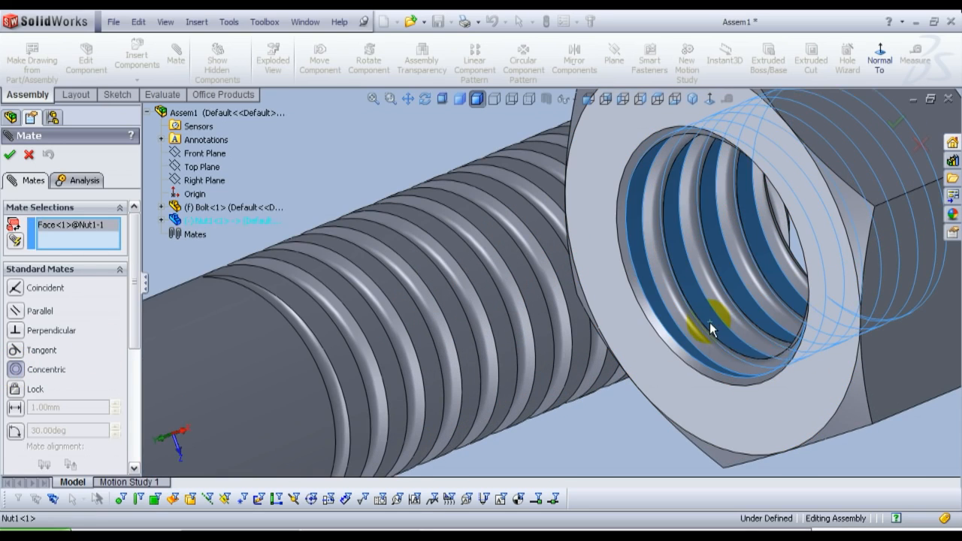
left_click(495, 322)
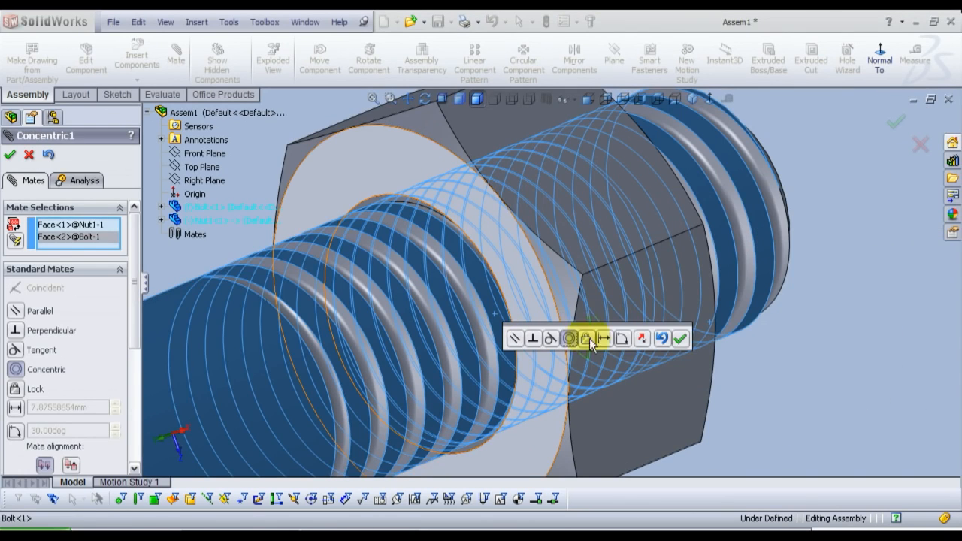
left_click(678, 341)
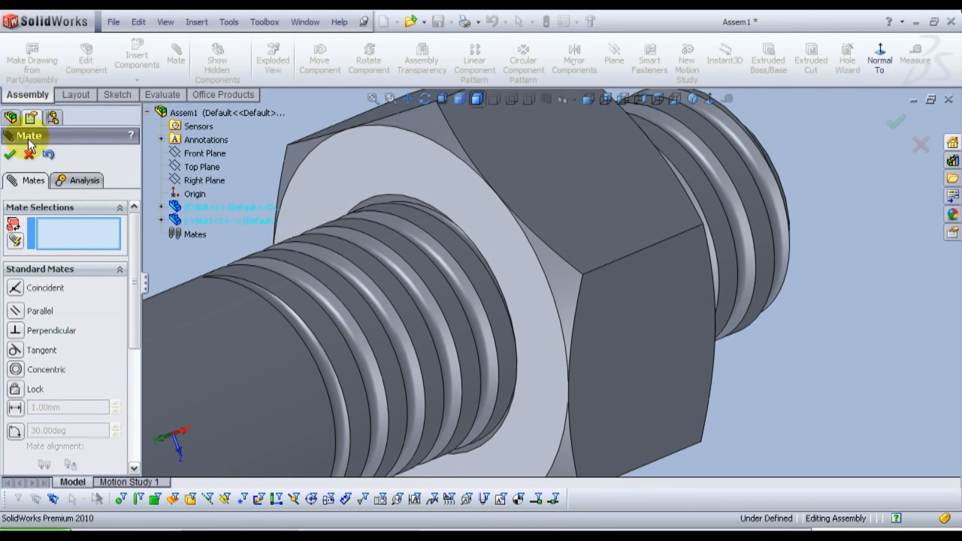
Step: Slide the nut along the bolt's axis a short way toward the bolt head
scroll(565, 215, "up", 8)
middle_click_drag(564, 225, 494, 322)
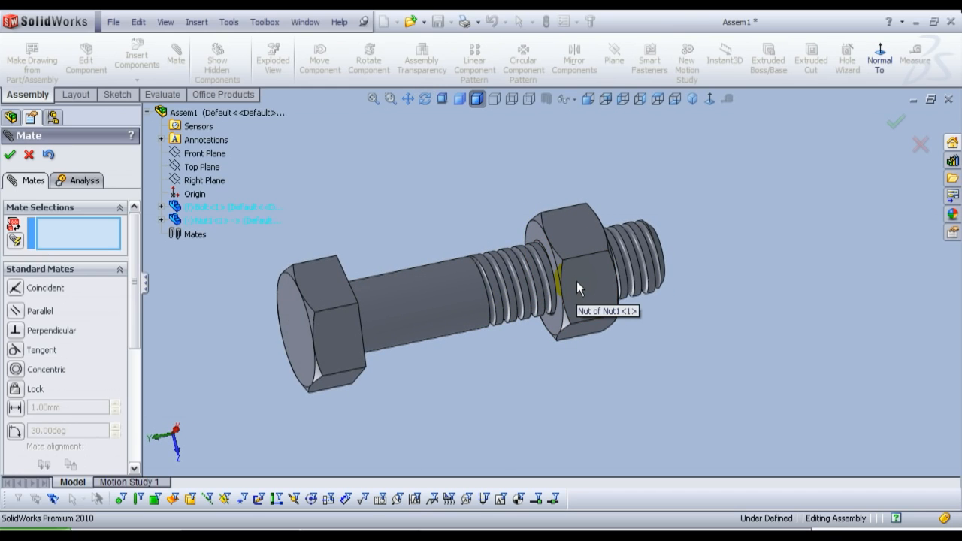
left_click_drag(576, 283, 552, 284)
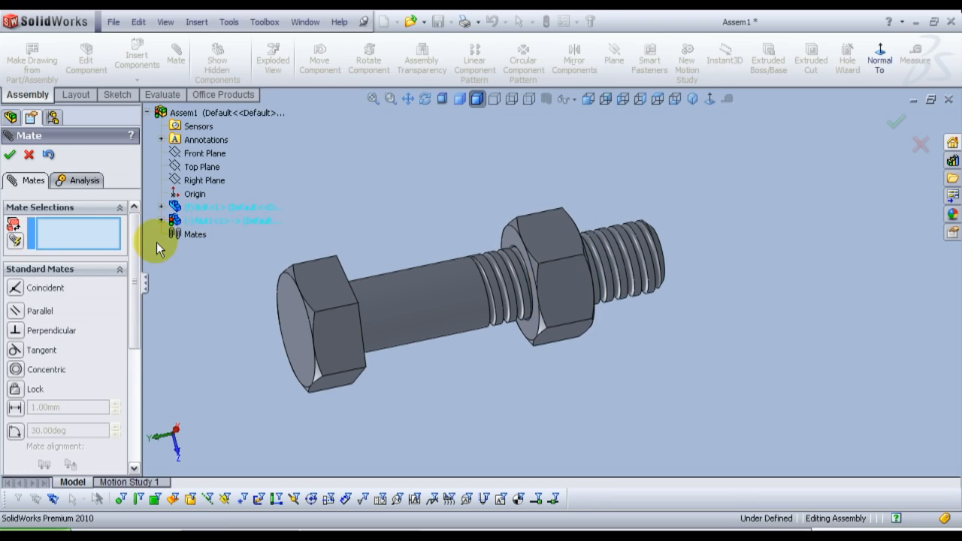
Step: Set up a Screw mechanical mate defined by distance per revolution, with 2 mm as the distance
left_click_drag(133, 252, 142, 377)
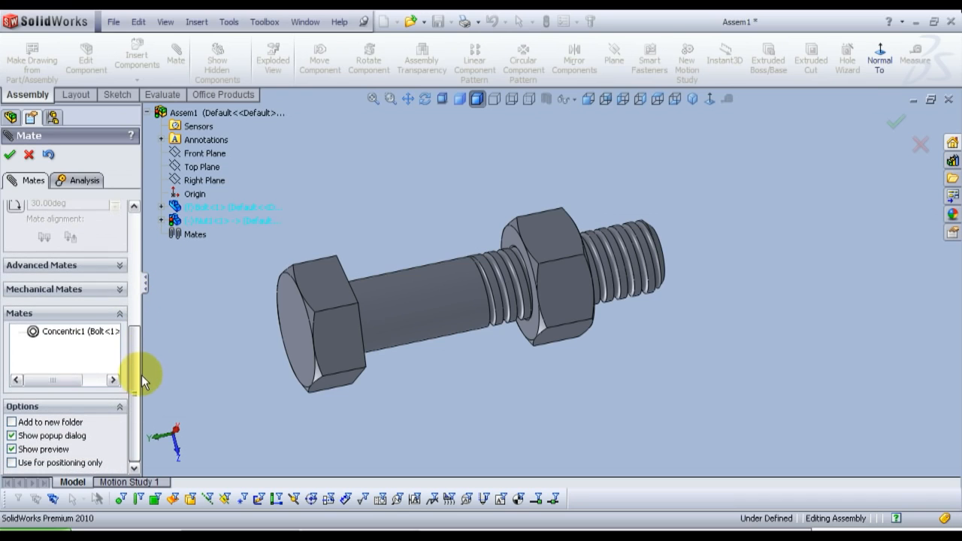
left_click(97, 288)
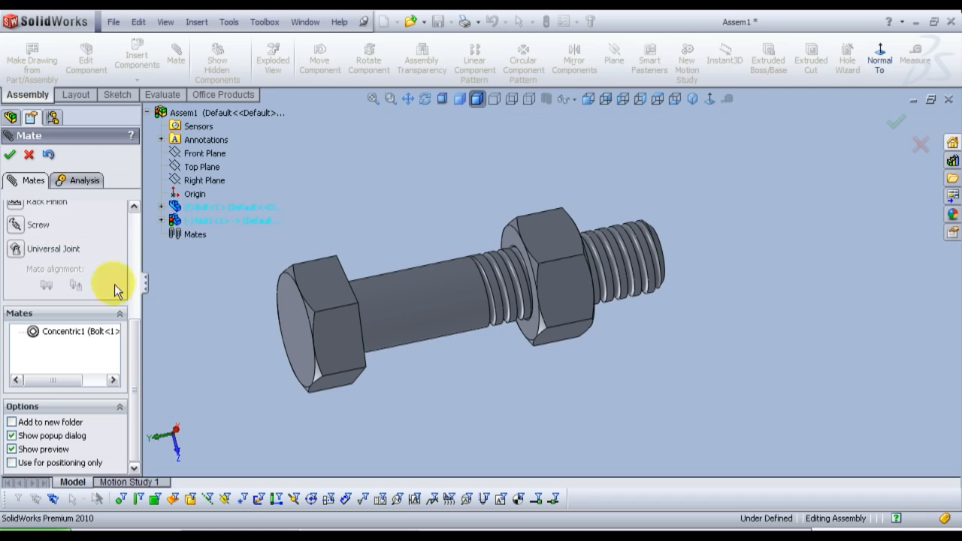
left_click_drag(135, 343, 129, 312)
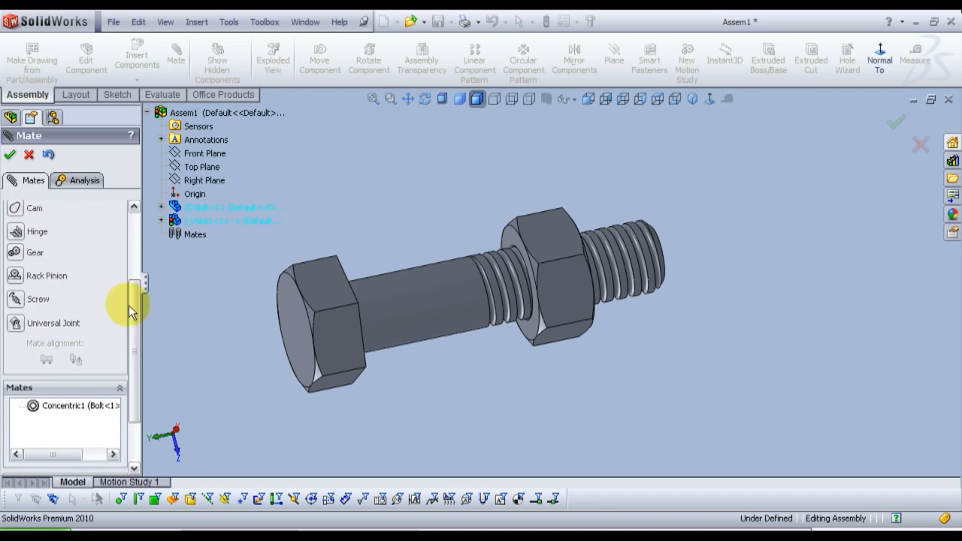
left_click(21, 302)
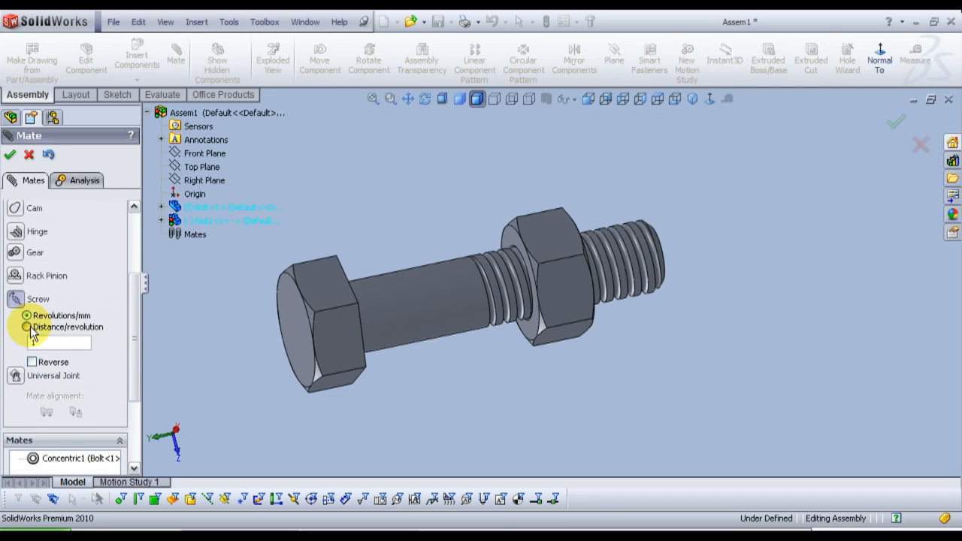
left_click(28, 329)
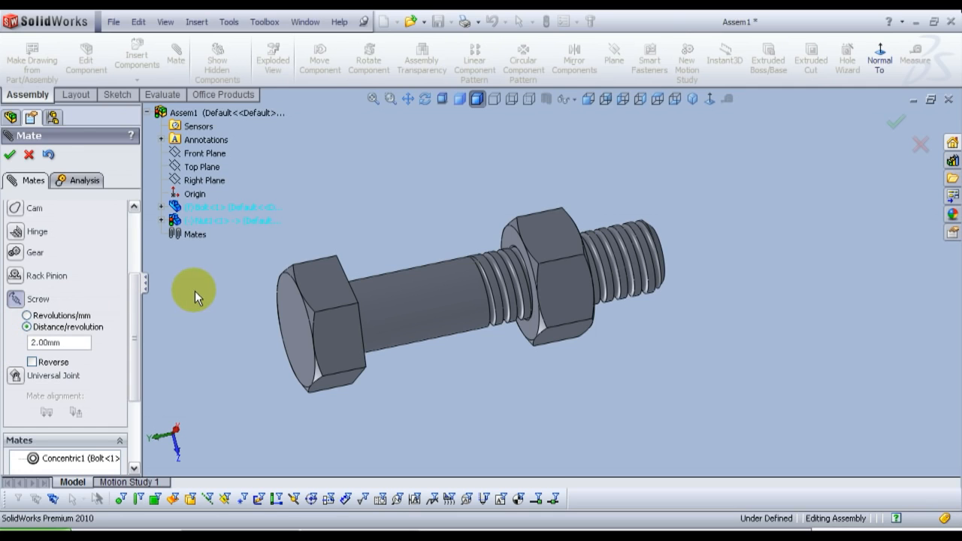
Step: Hide the bolt and select the nut's inner threaded face for the Screw mate
middle_click_drag(195, 291, 267, 306)
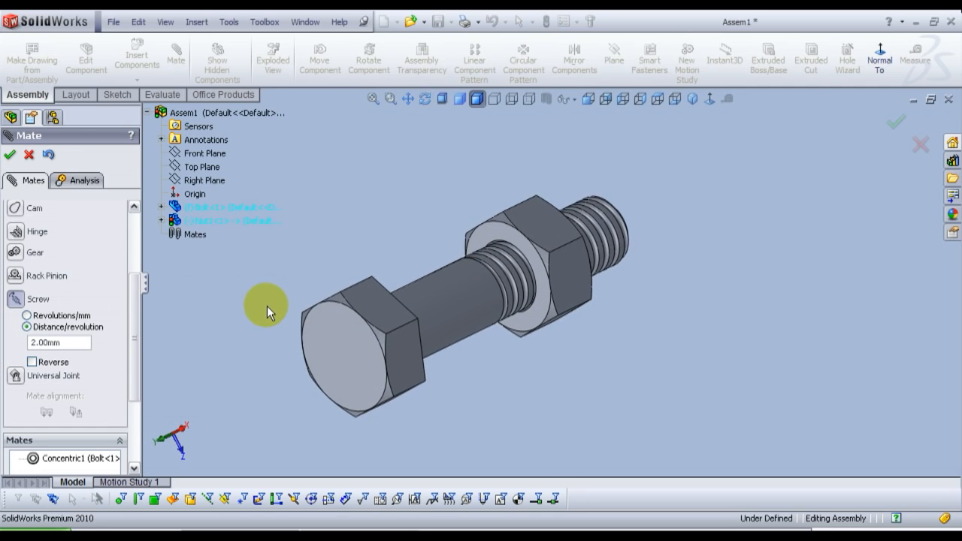
right_click(464, 289)
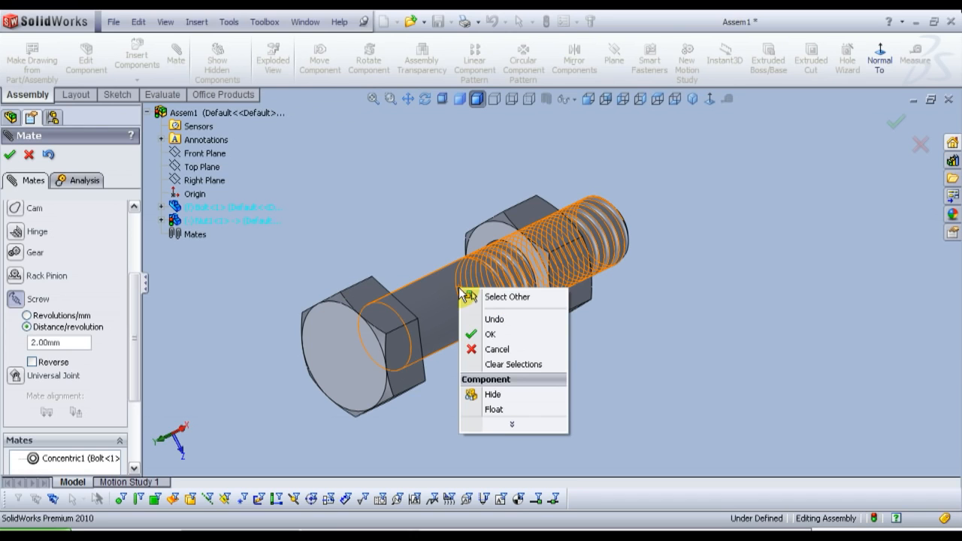
left_click(493, 394)
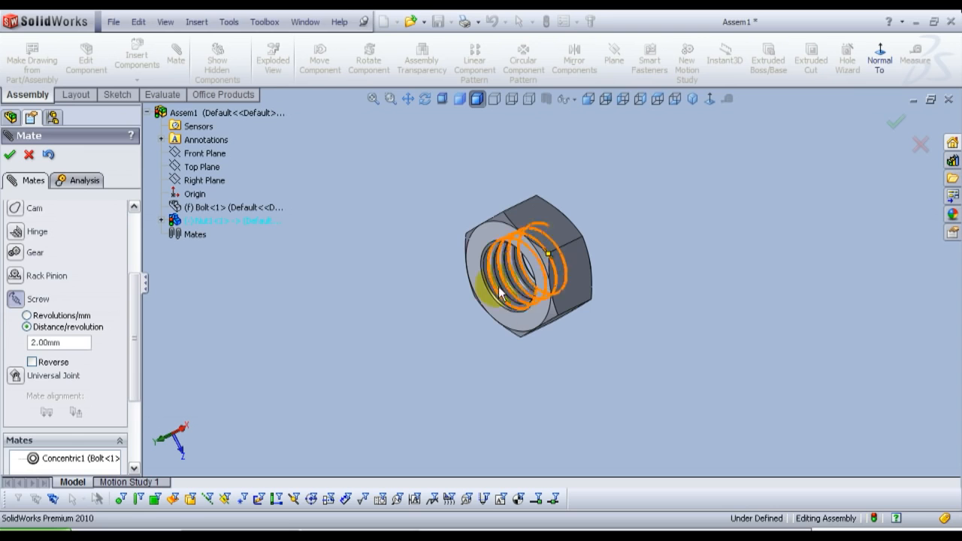
scroll(502, 294, "down", 5)
scroll(503, 294, "down", 2)
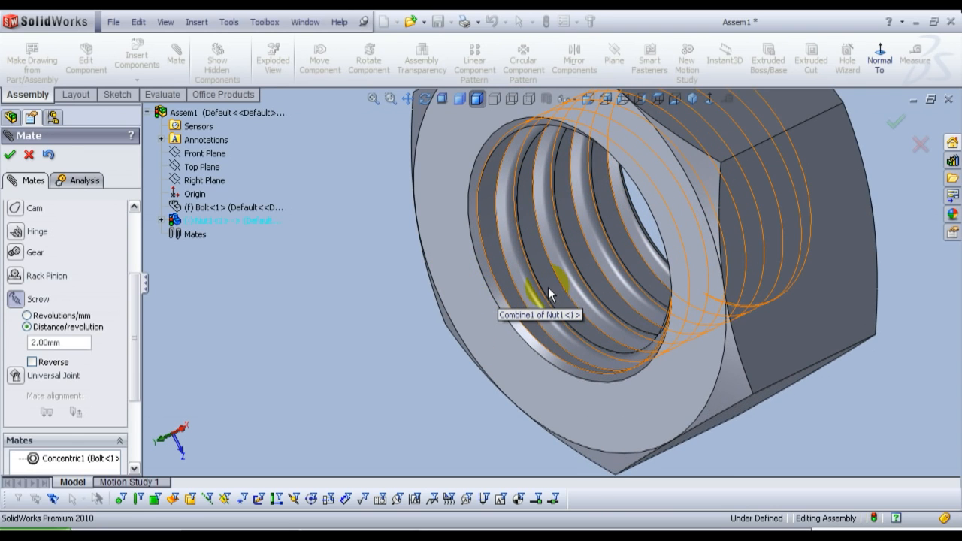
left_click(549, 294)
scroll(548, 294, "up", 5)
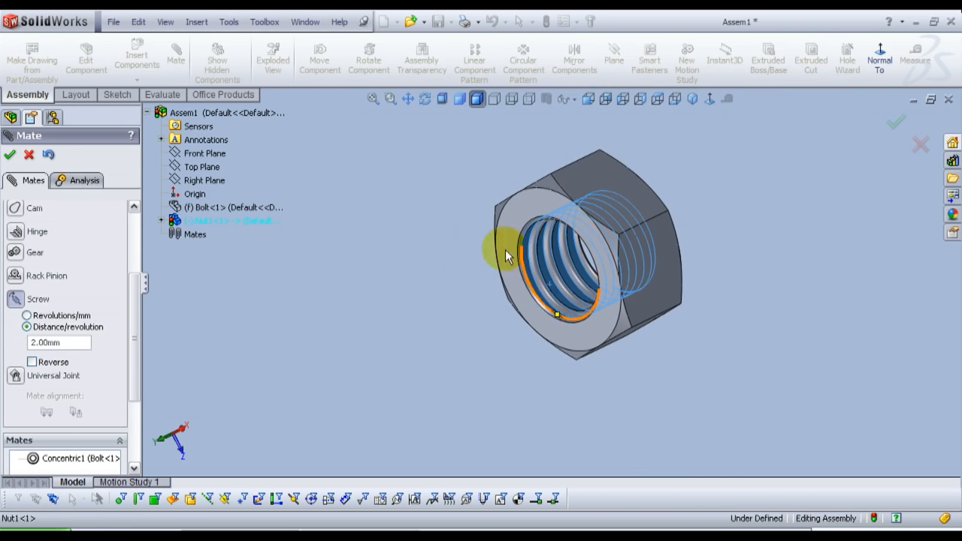
Step: Show the bolt again and select its threaded shank face as the Screw mate's second face
right_click(208, 208)
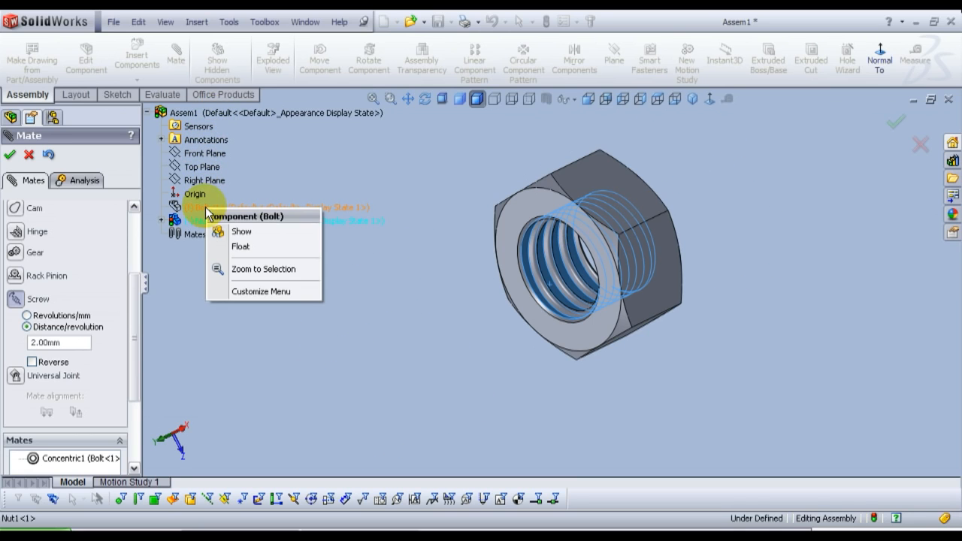
left_click(242, 238)
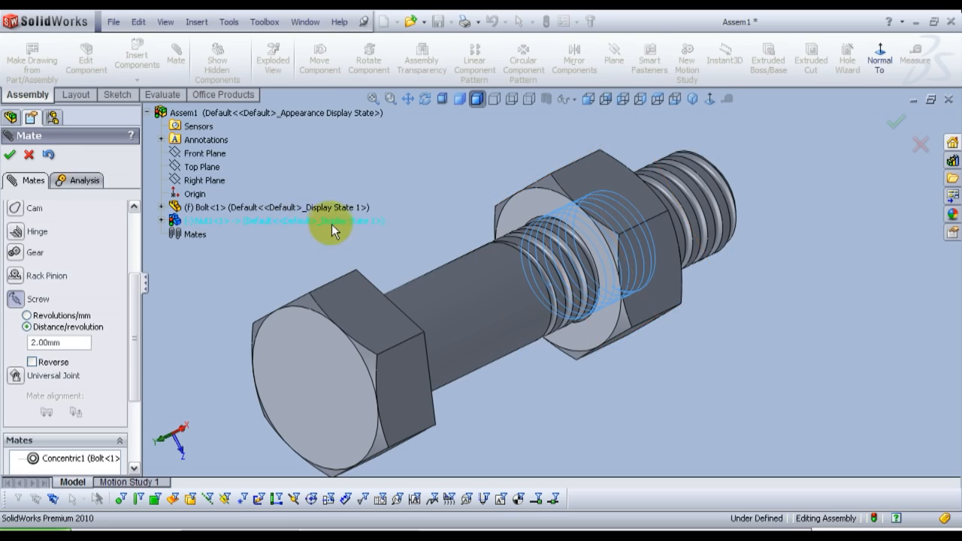
scroll(534, 272, "down", 5)
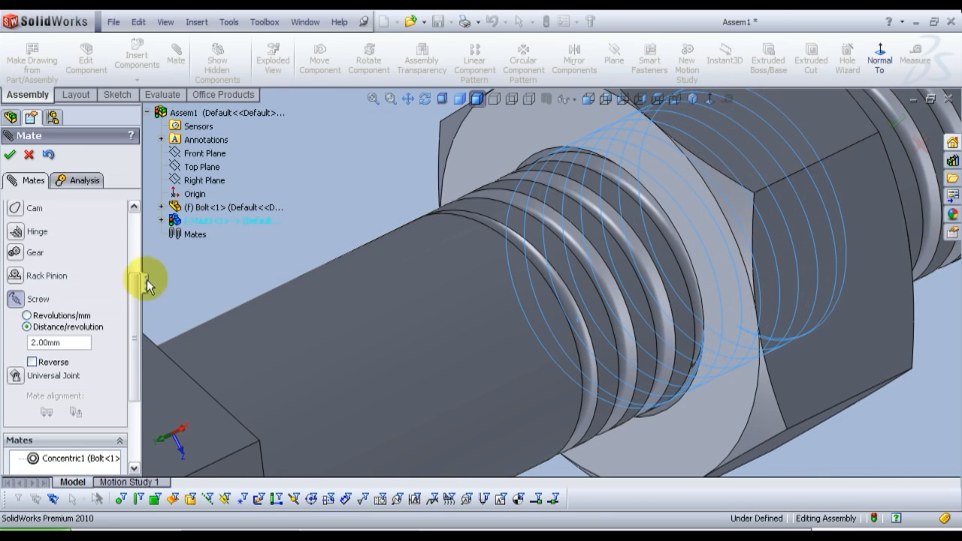
left_click_drag(139, 290, 133, 221)
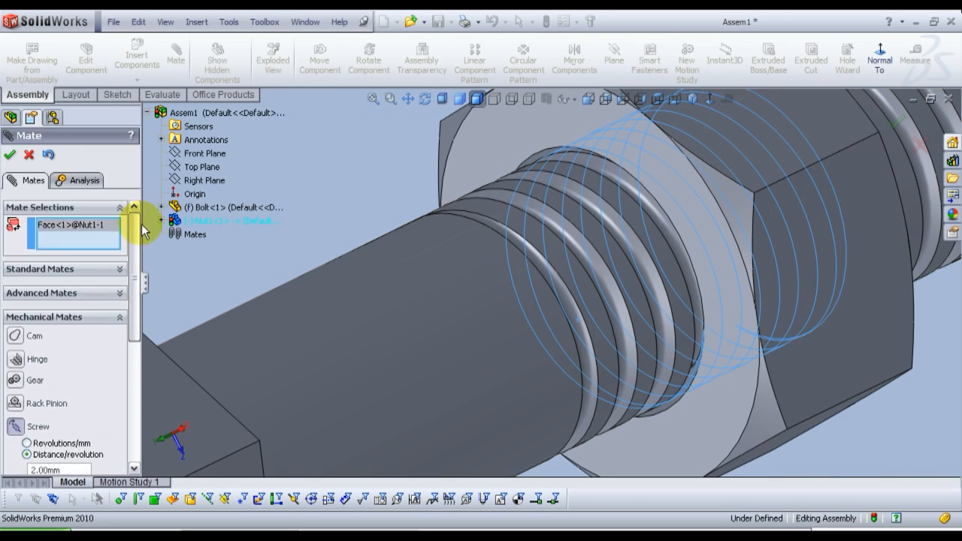
left_click(541, 243)
Step: Set the Screw mate to 2 mm per revolution with Reverse switched off, and accept the mate
scroll(135, 301, "down", 2)
left_click_drag(138, 300, 128, 408)
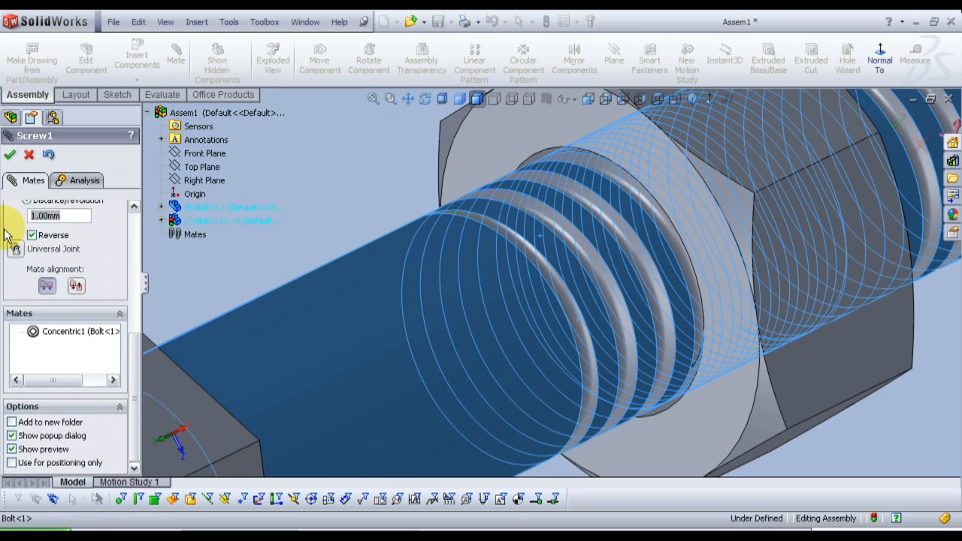
left_click(31, 235)
type("2")
key("Return")
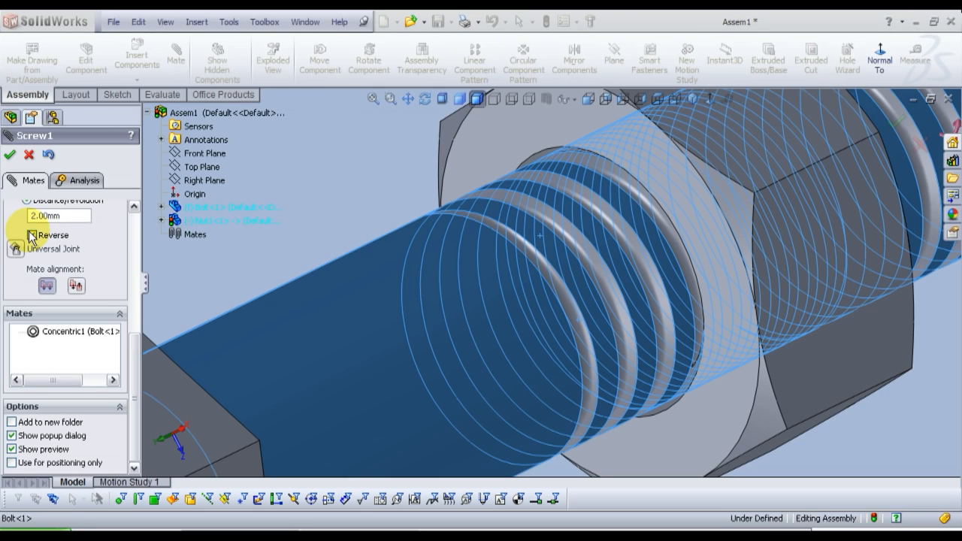
scroll(407, 215, "up", 6)
scroll(532, 238, "down", 1)
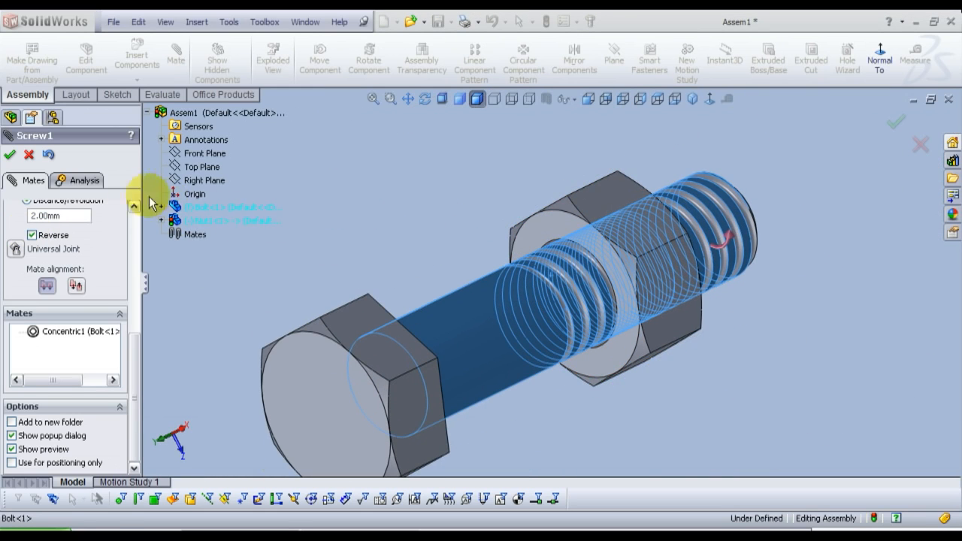
left_click(10, 155)
left_click(12, 156)
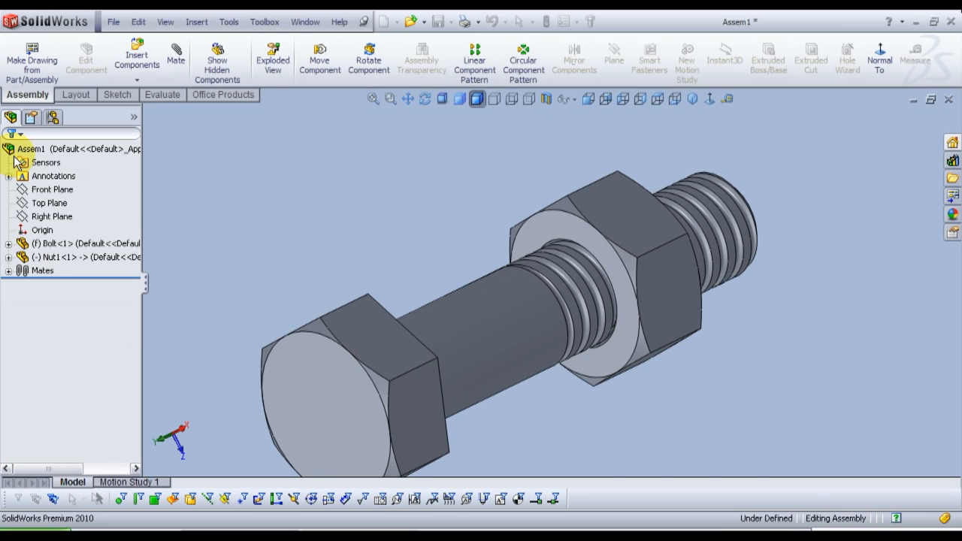
Step: Turn the nut back and forth on the bolt to test its screw motion along the thread
scroll(456, 246, "down", 3)
middle_click_drag(579, 354, 576, 303)
left_click(598, 296)
left_click_drag(598, 290, 623, 378)
left_click_drag(598, 247, 616, 372)
mouse_move(611, 273)
left_mouse_down()
mouse_move(621, 368)
mouse_move(610, 290)
left_mouse_up()
left_click(610, 291)
middle_click_drag(610, 290, 621, 326)
scroll(620, 327, "down", 1)
left_click_drag(529, 256, 431, 302)
middle_click_drag(431, 302, 522, 277)
left_click(583, 300)
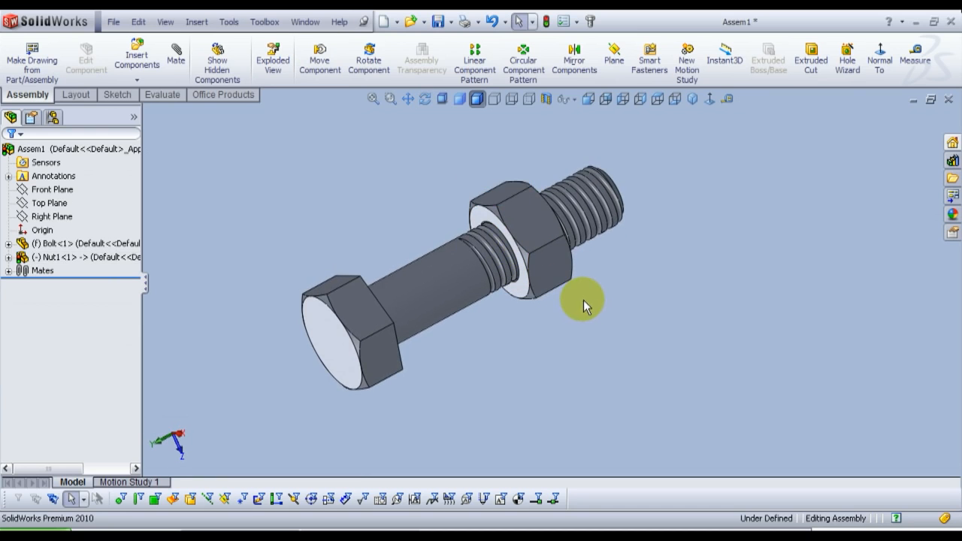
Step: Run Interference Detection on the whole assembly to check the fit between the nut and bolt threads
scroll(550, 281, "up", 2)
scroll(499, 255, "down", 1)
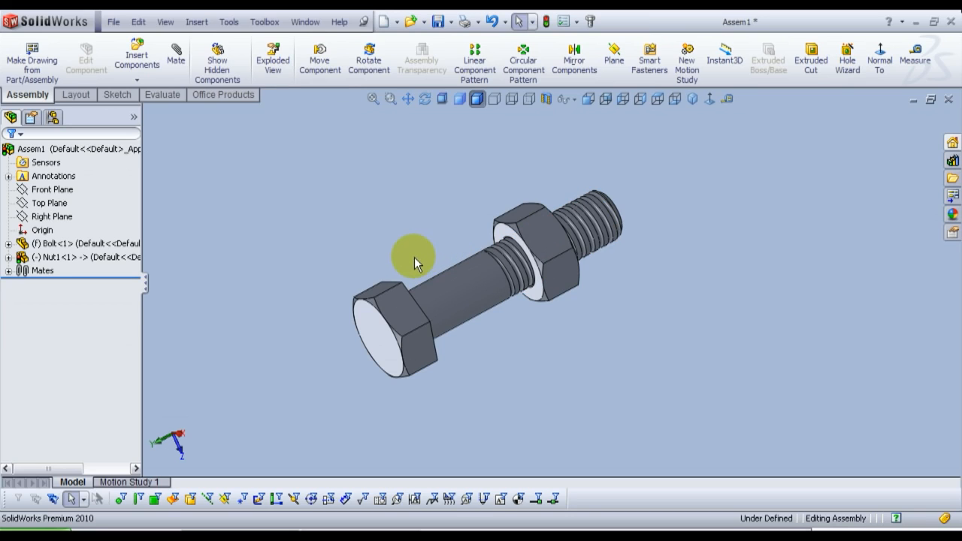
left_click(163, 95)
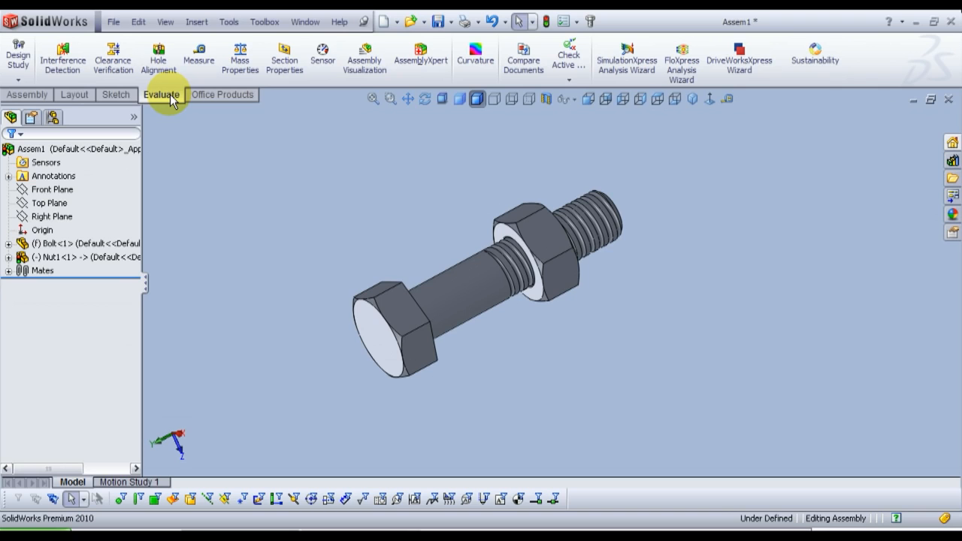
left_click(62, 56)
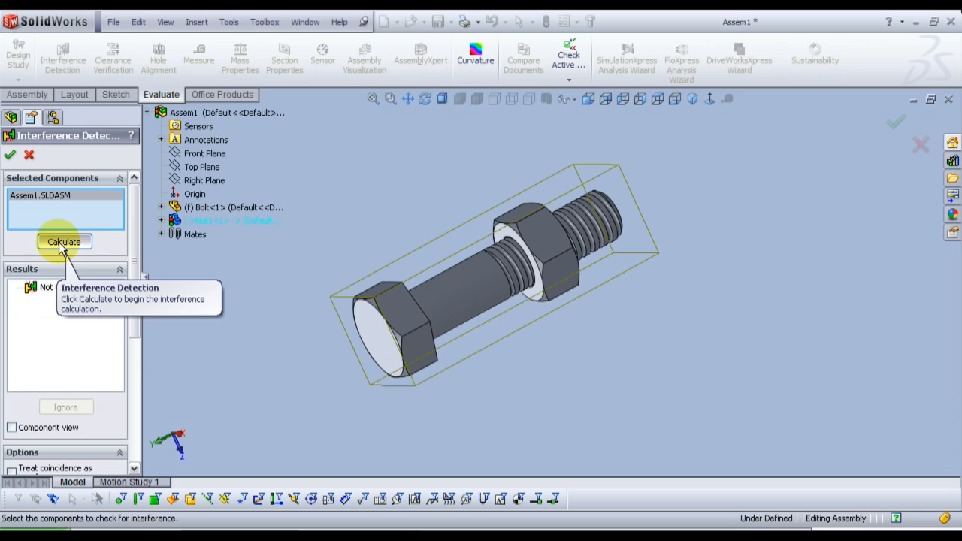
left_click(61, 242)
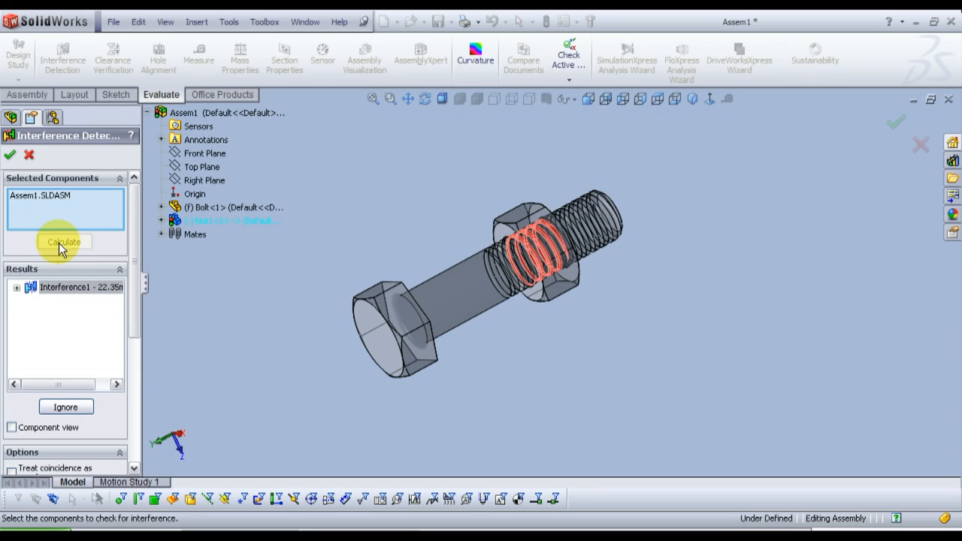
left_click(16, 287)
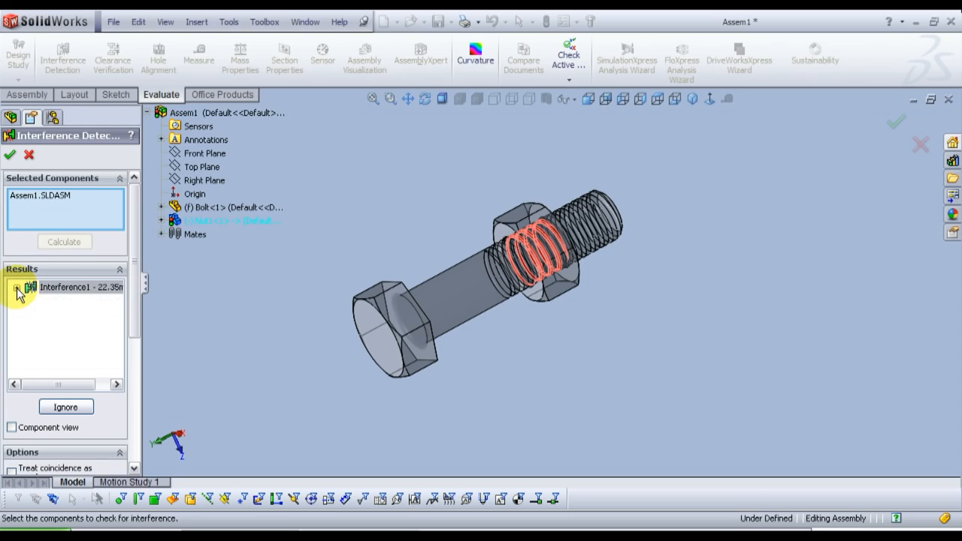
Step: Ignore the thread interference, accept the interference check, and rebuild the assembly
left_click(65, 407)
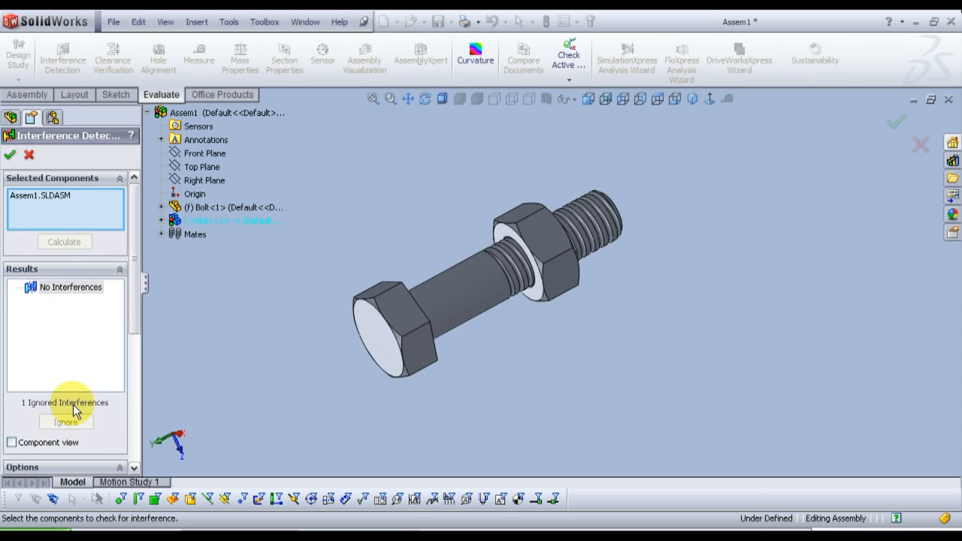
left_click(10, 155)
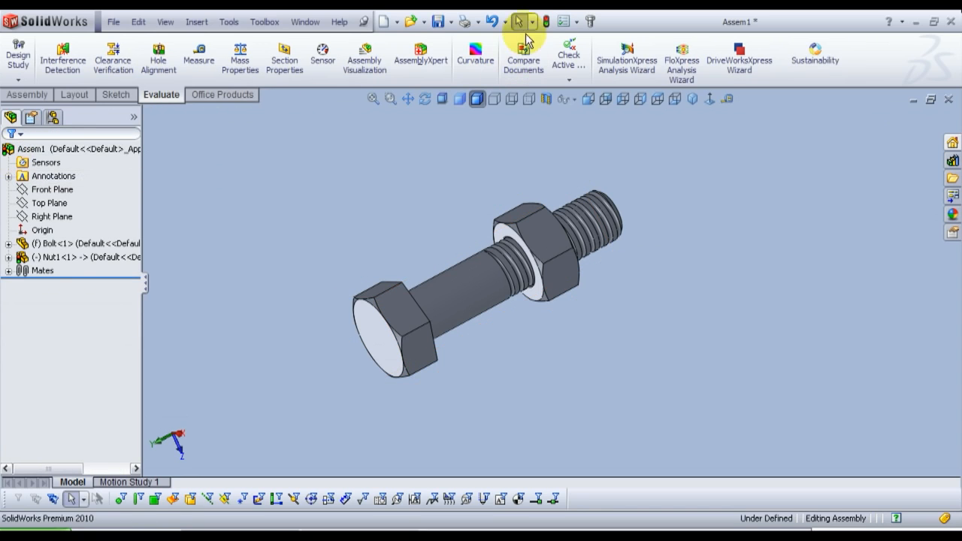
left_click(547, 27)
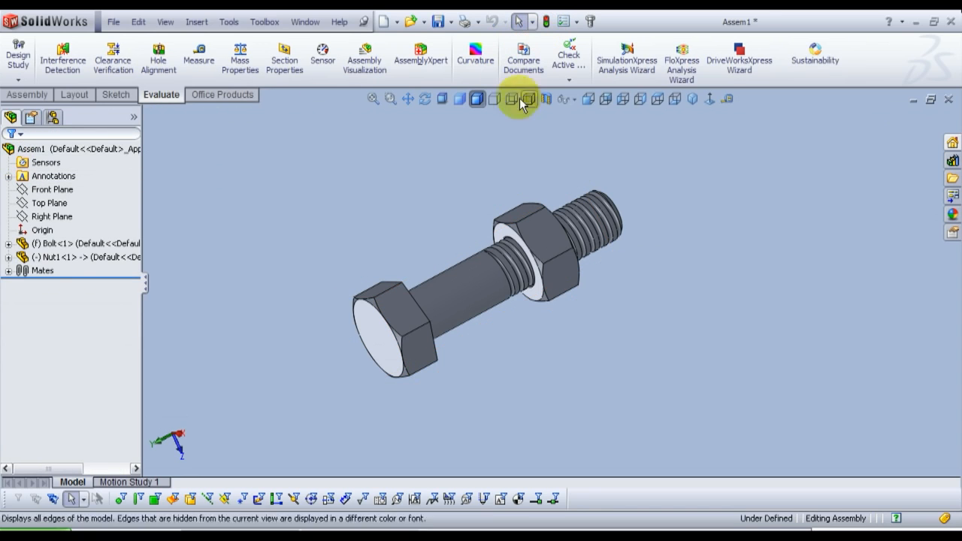
Step: Save the assembly as Assem1 in the Bolt and Nut folder
left_click(114, 23)
left_click(135, 153)
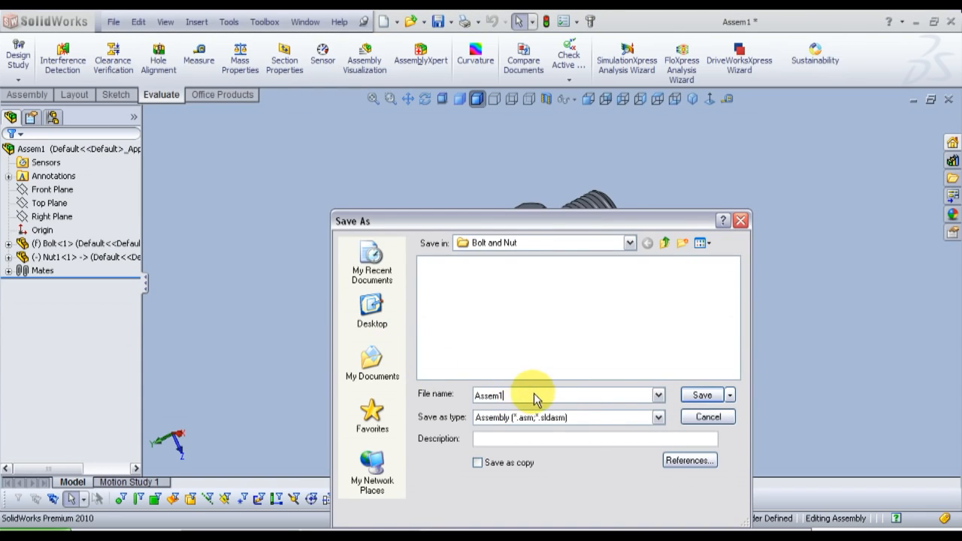
left_click(703, 396)
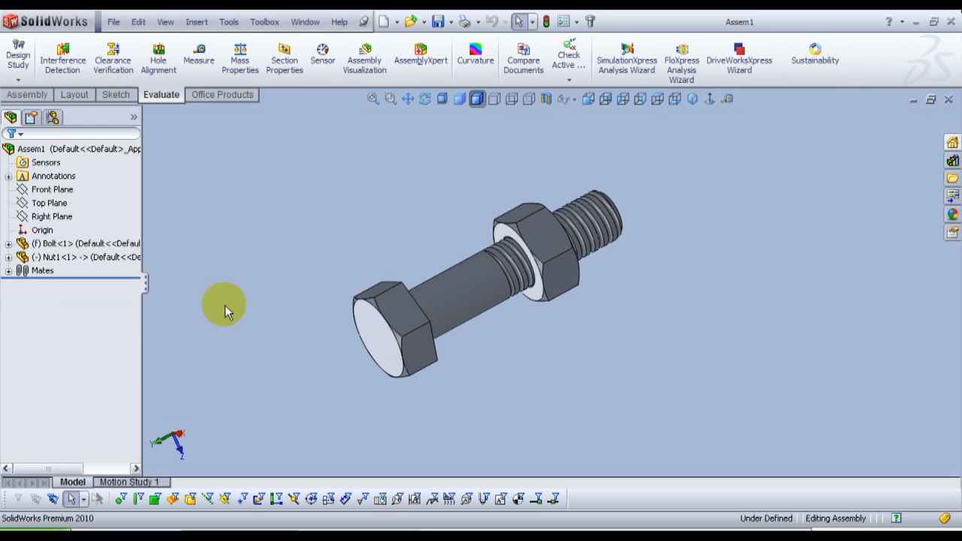
Step: Open Motion Study 1 and disable playback of view keys for Orientation and Camera Views
left_click(146, 483)
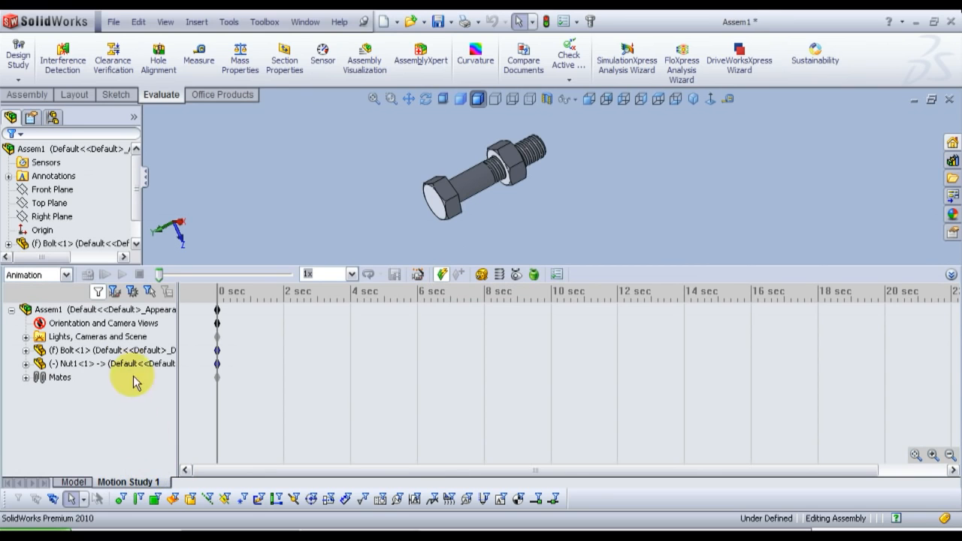
right_click(93, 325)
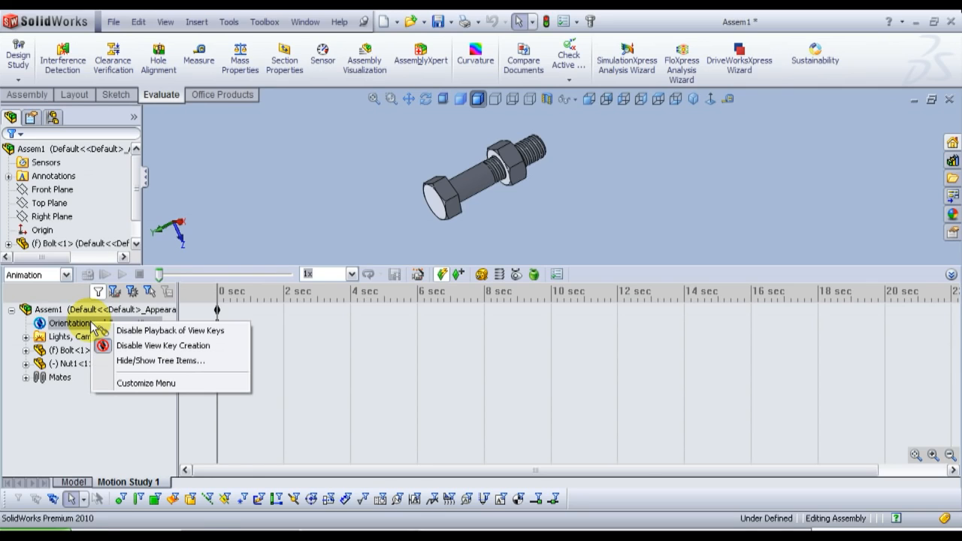
left_click(163, 331)
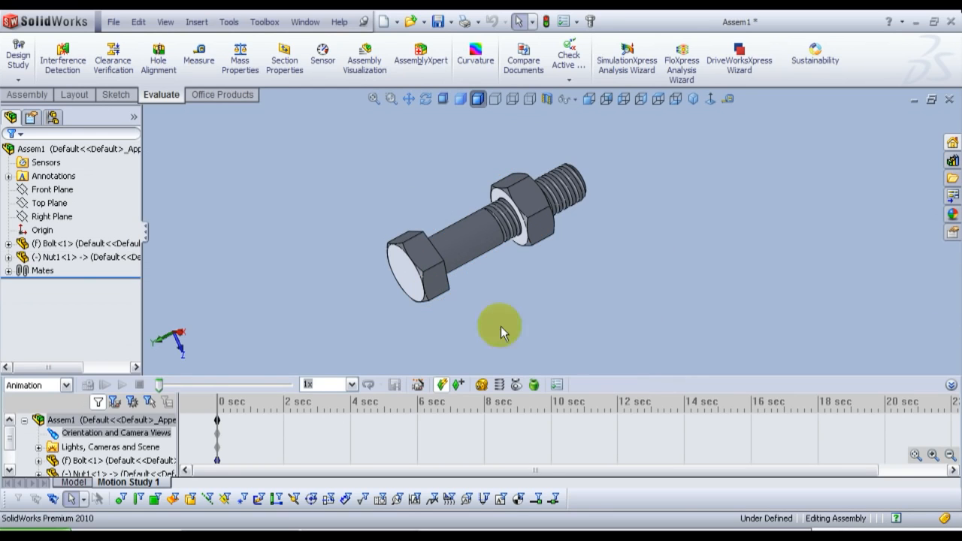
Step: Define a linear motor acting on the nut's end face toward the thread tip, moving relative to the bolt
left_click(481, 385)
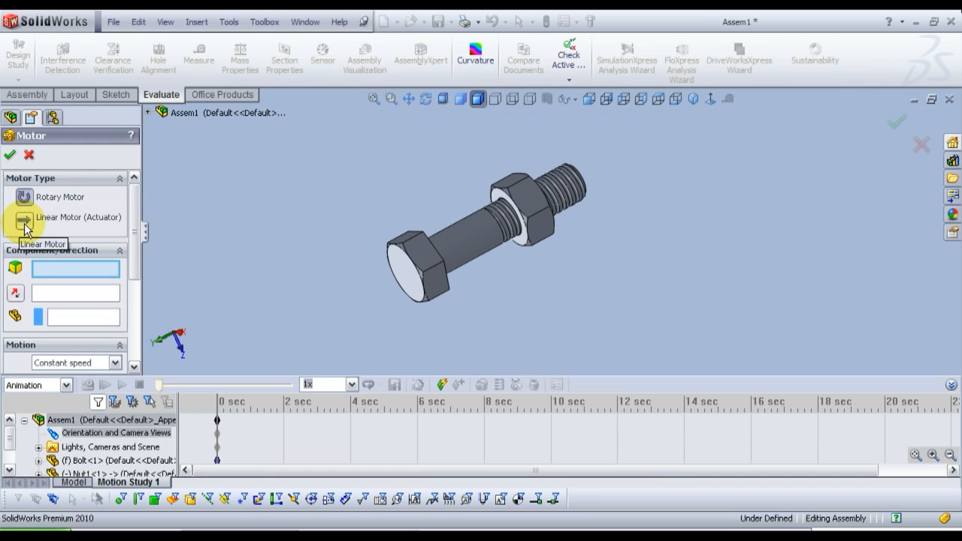
left_click(426, 98)
left_click_drag(555, 291, 509, 322)
key("Escape")
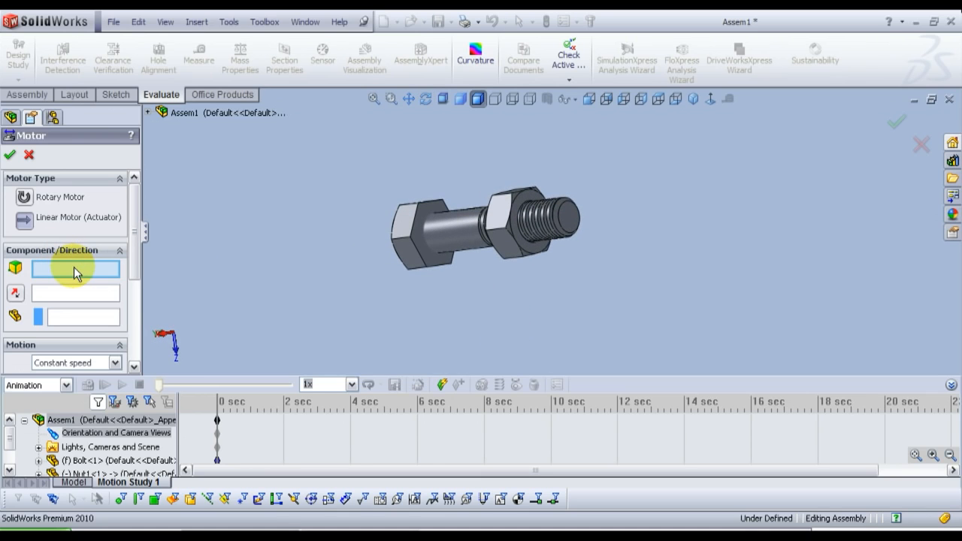
scroll(512, 179, "down", 5)
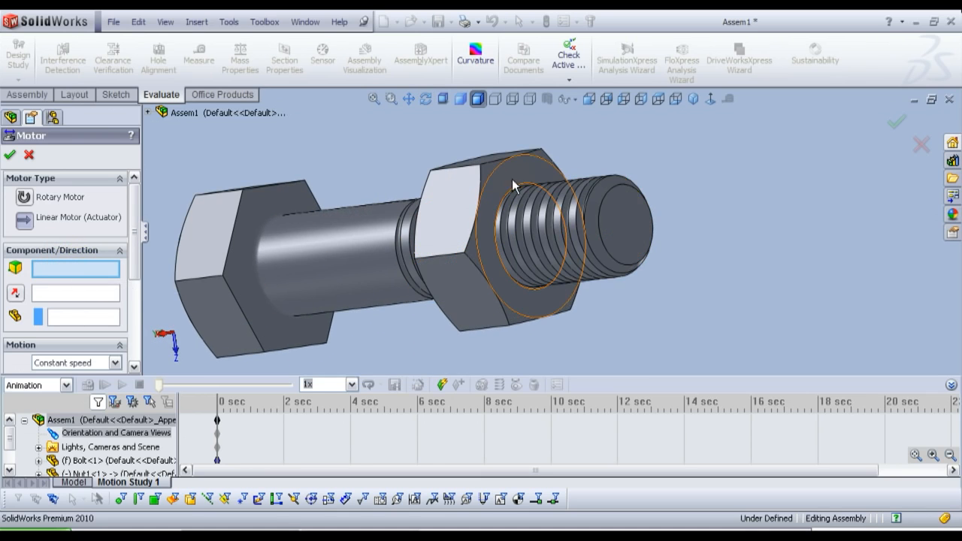
left_click(511, 179)
scroll(367, 218, "up", 3)
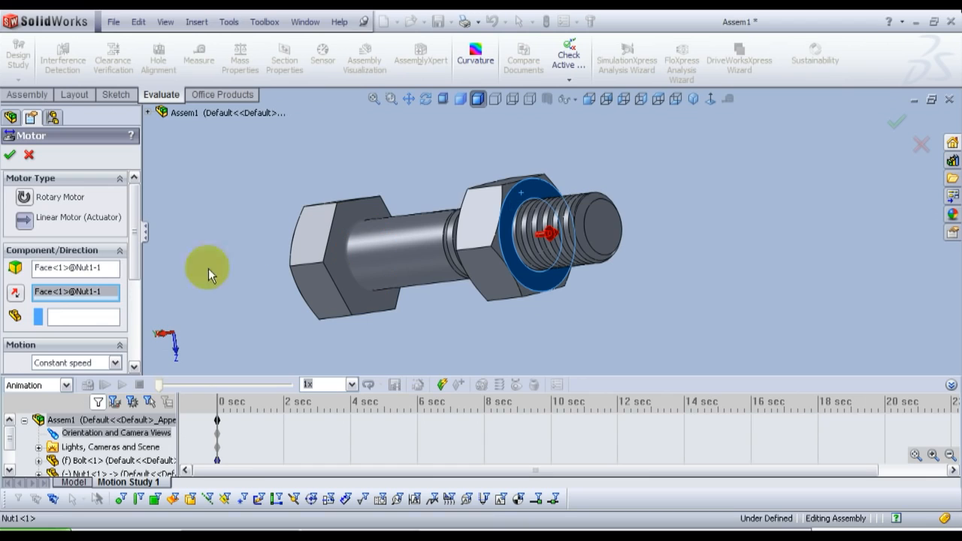
left_click(53, 314)
left_click(390, 254)
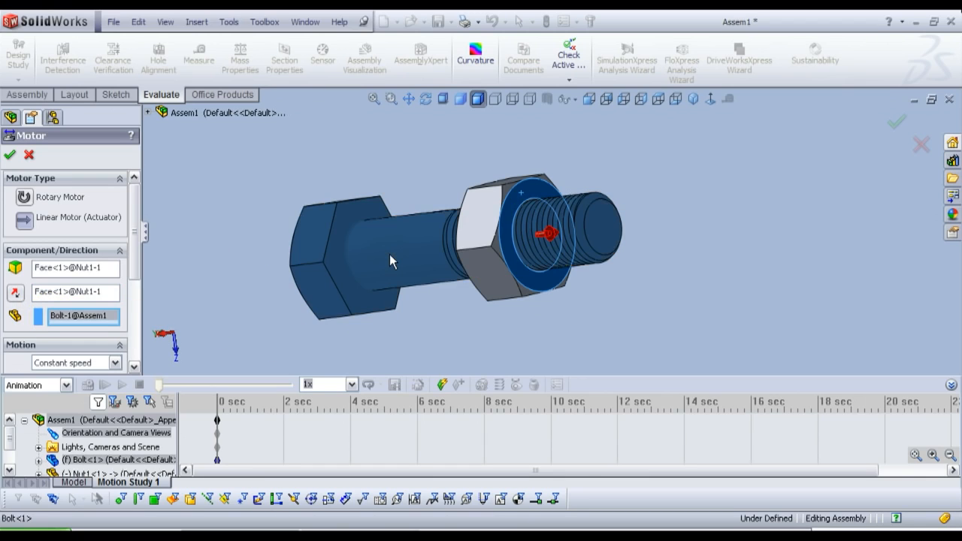
Step: Set the linear motor to a constant speed of 1 mm/s and accept it
left_click_drag(136, 218, 139, 293)
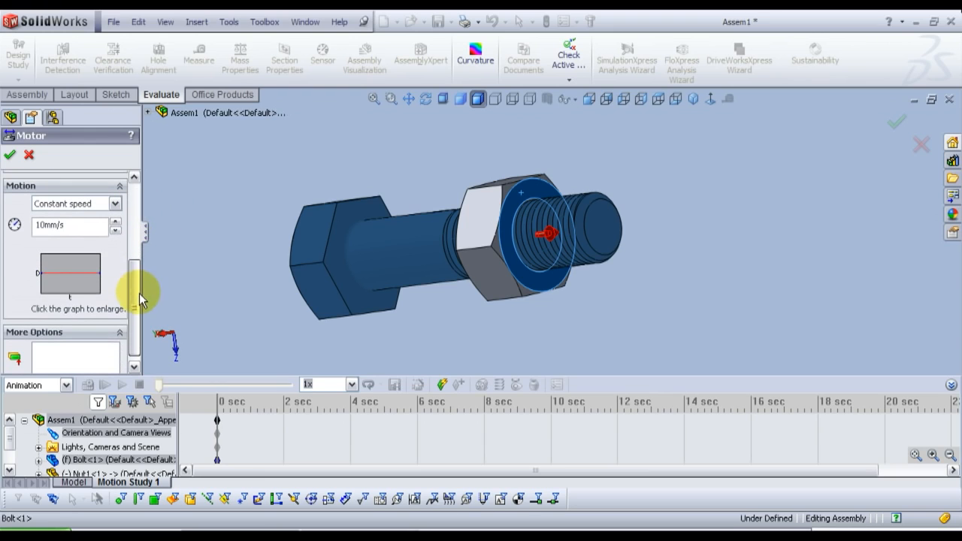
left_click(88, 204)
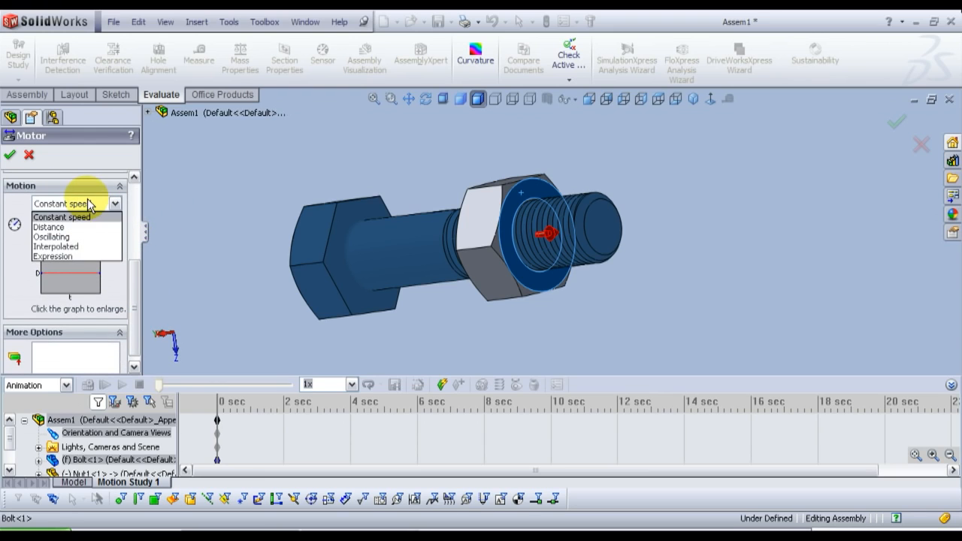
left_click(84, 218)
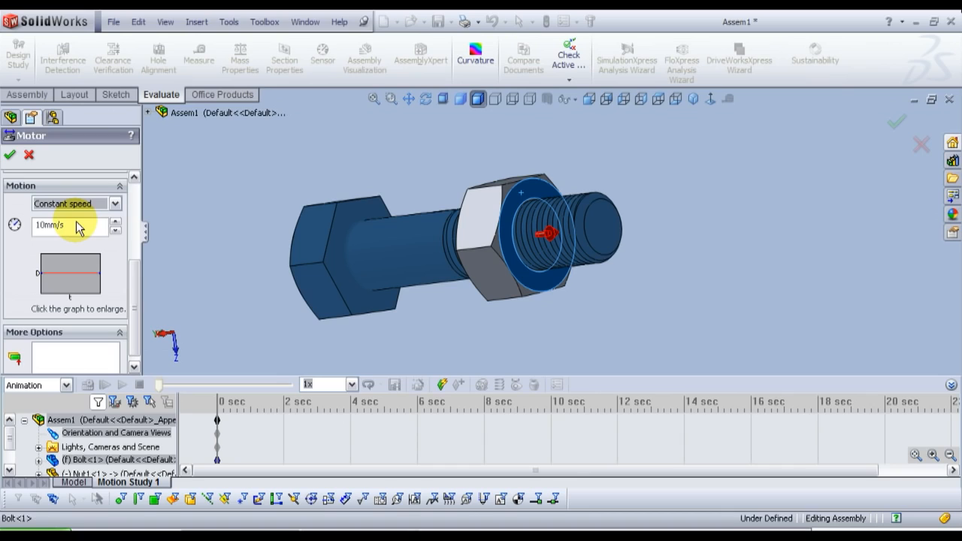
left_click(76, 227)
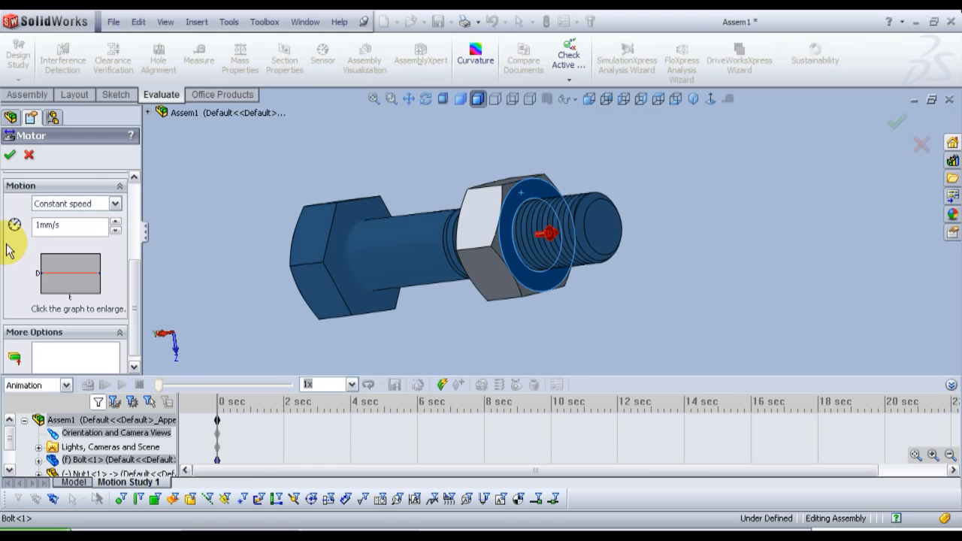
left_click(9, 156)
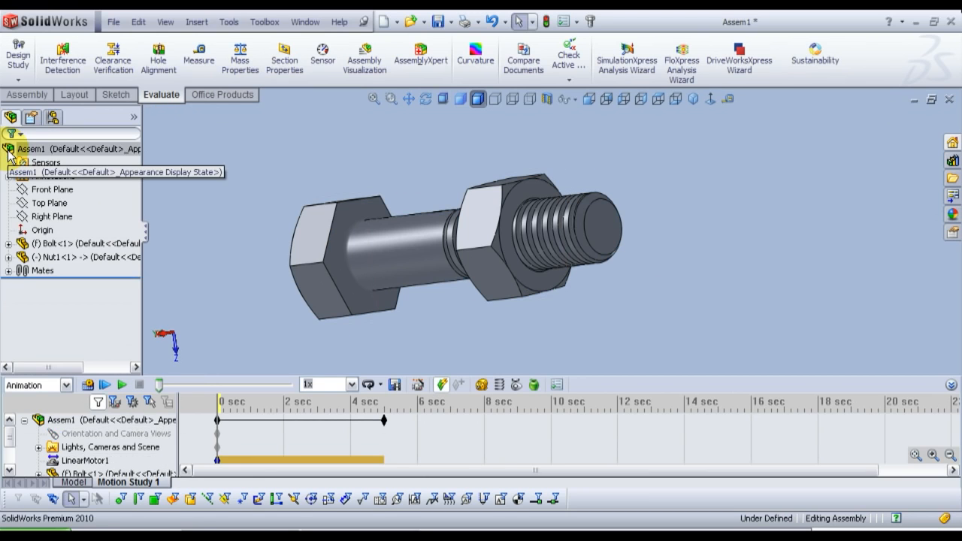
Step: Calculate the motion study to watch the nut travel along the bolt, and stop the playback
left_click(100, 383)
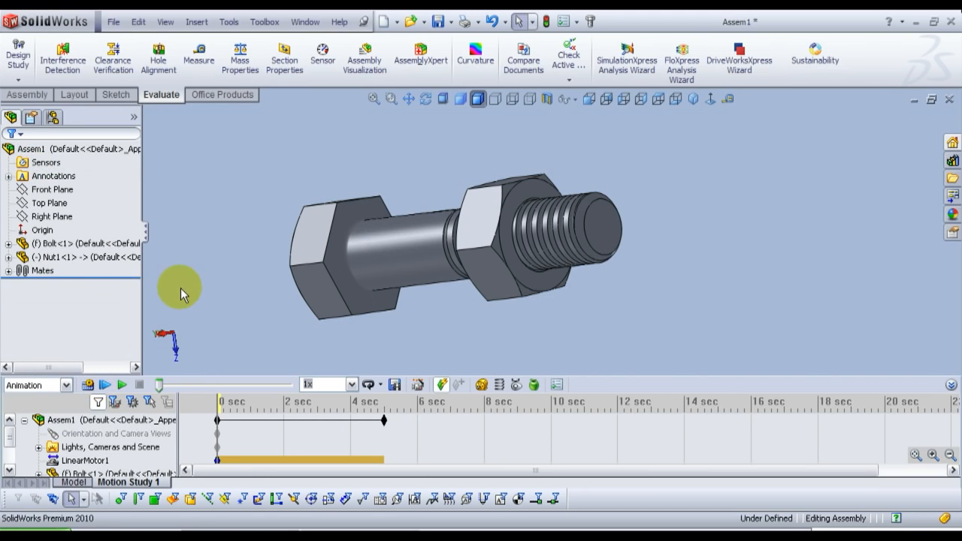
left_click(84, 387)
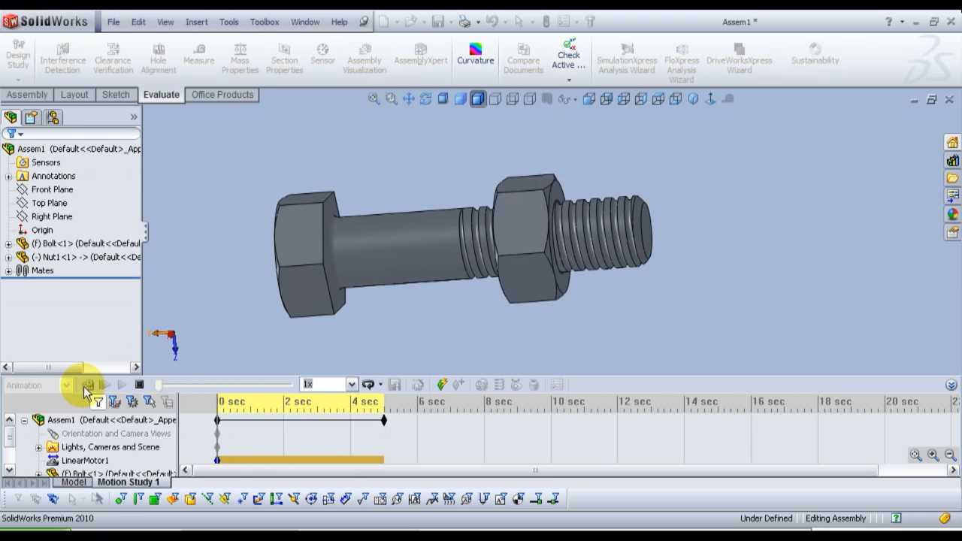
left_click(139, 385)
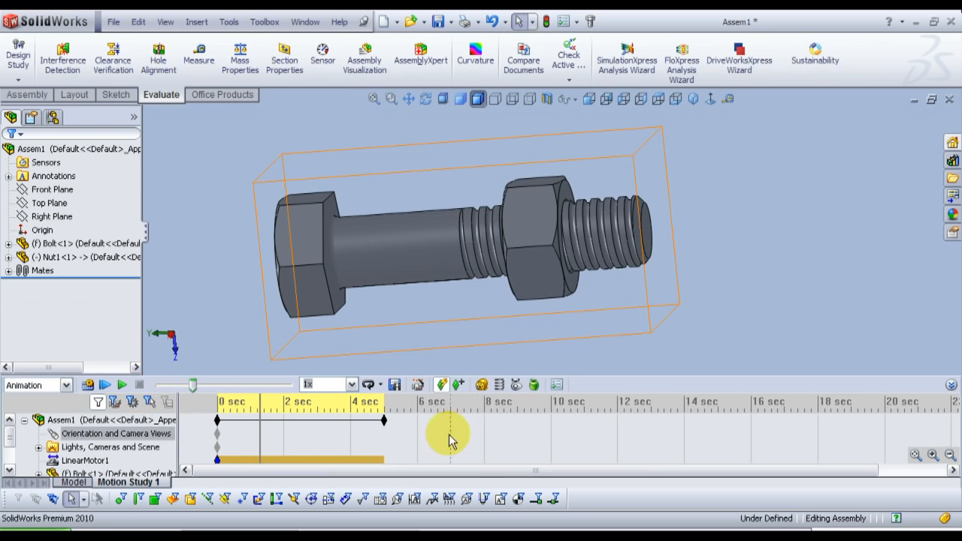
Step: Extend the motion study to 10 seconds and recalculate it, showing the model shaded without edges
left_click_drag(384, 421, 551, 422)
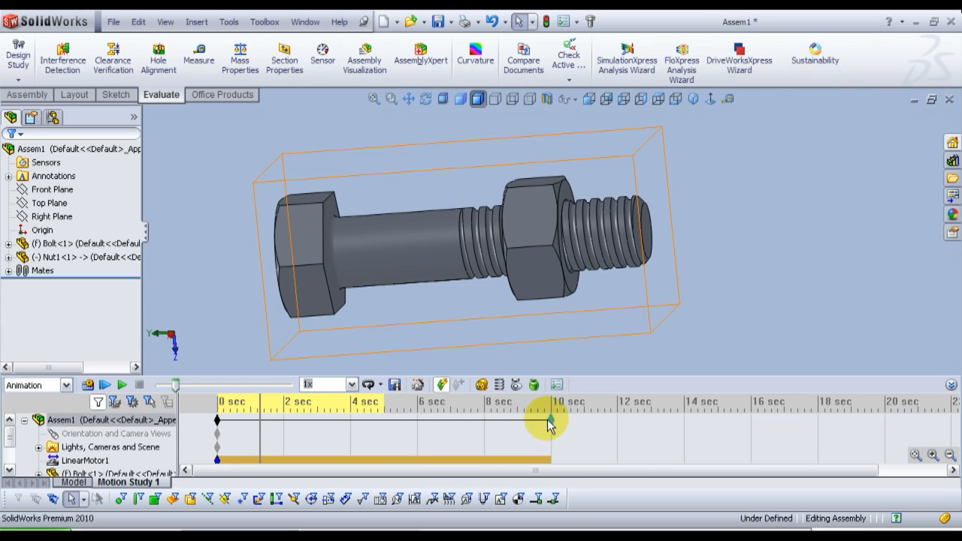
left_click(88, 385)
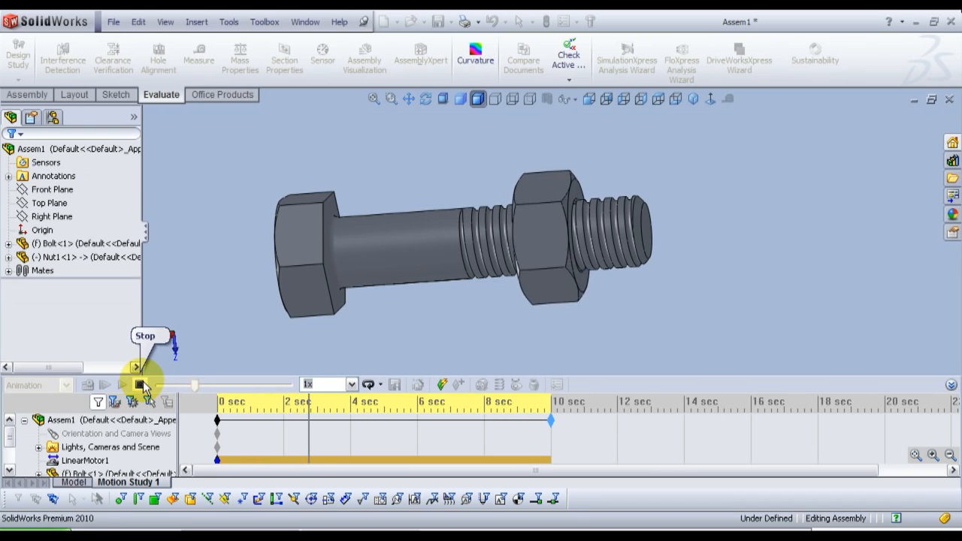
middle_click_drag(420, 301, 529, 172)
left_click(463, 102)
scroll(547, 180, "up", 2)
scroll(543, 211, "down", 1)
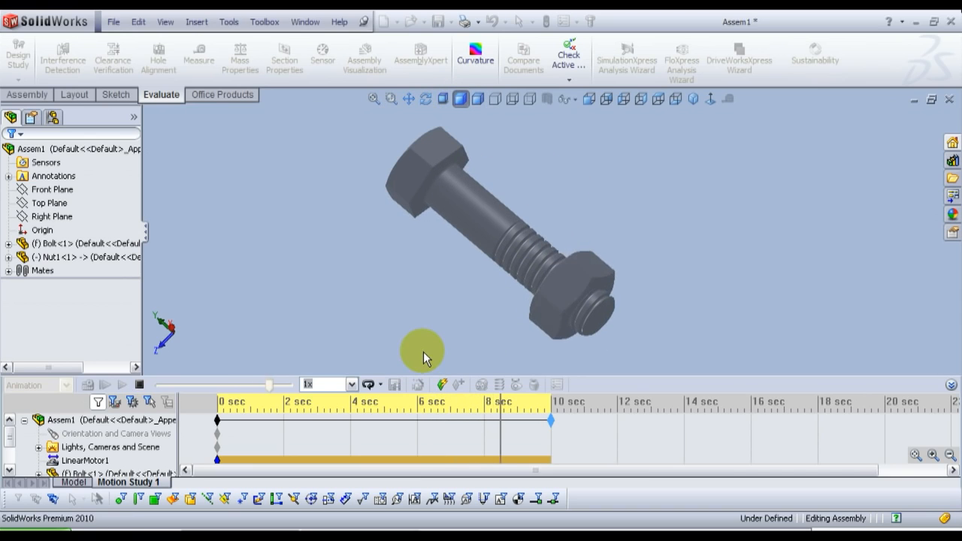
Step: Try animation playback speeds of 2x and 0.5x, and return the speed to 1x
left_click(351, 383)
left_click(316, 447)
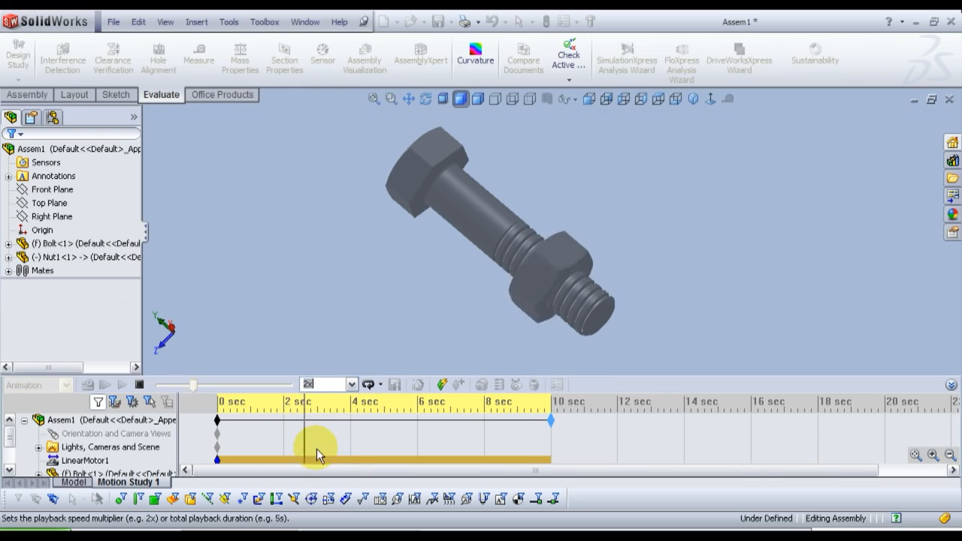
left_click(351, 384)
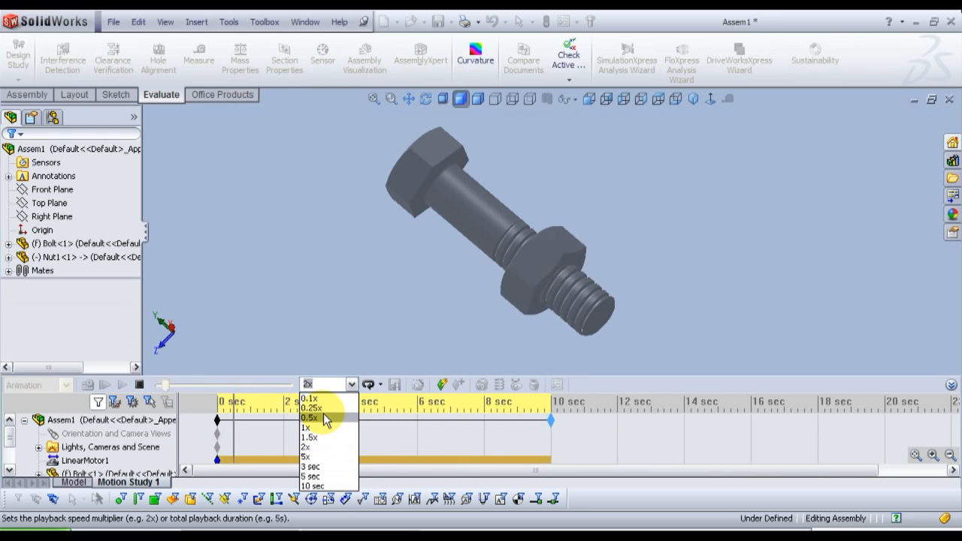
left_click(325, 418)
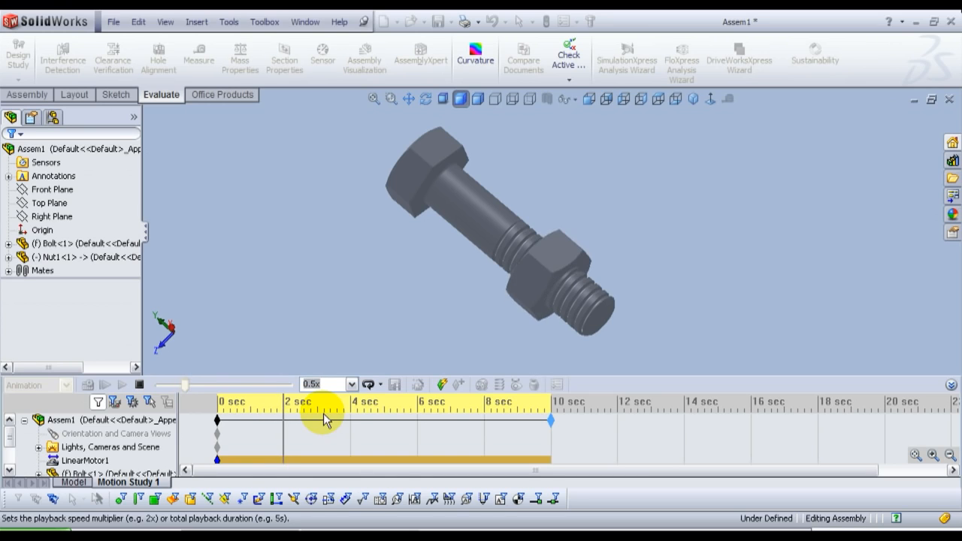
left_click(351, 384)
left_click(315, 426)
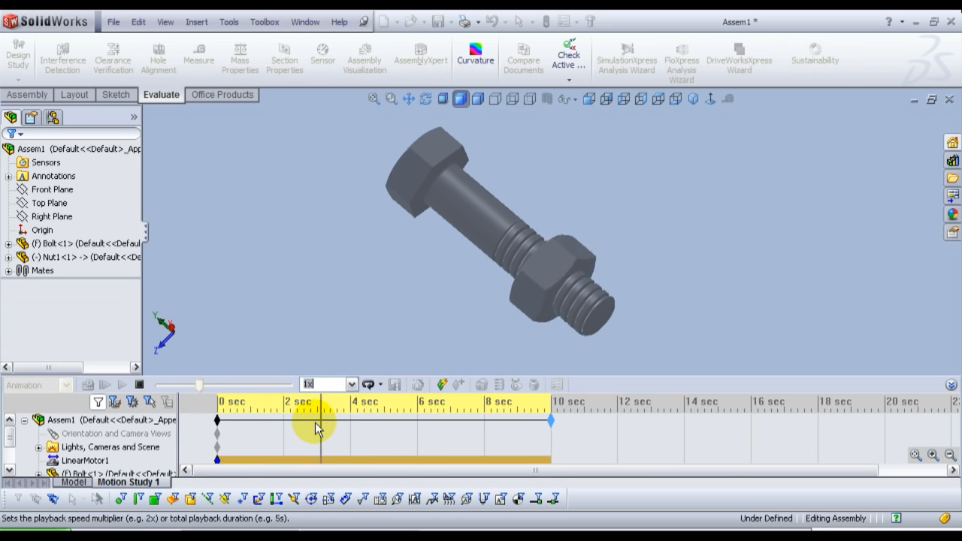
Step: Set the animation's playback mode to Reciprocate, watch the nut move back and forth, and stop the playback
left_click(379, 384)
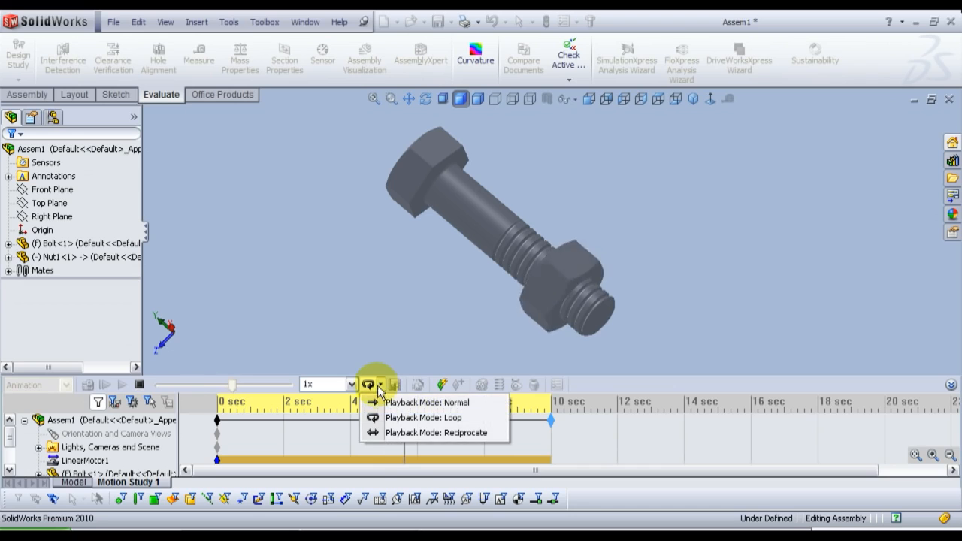
left_click(395, 432)
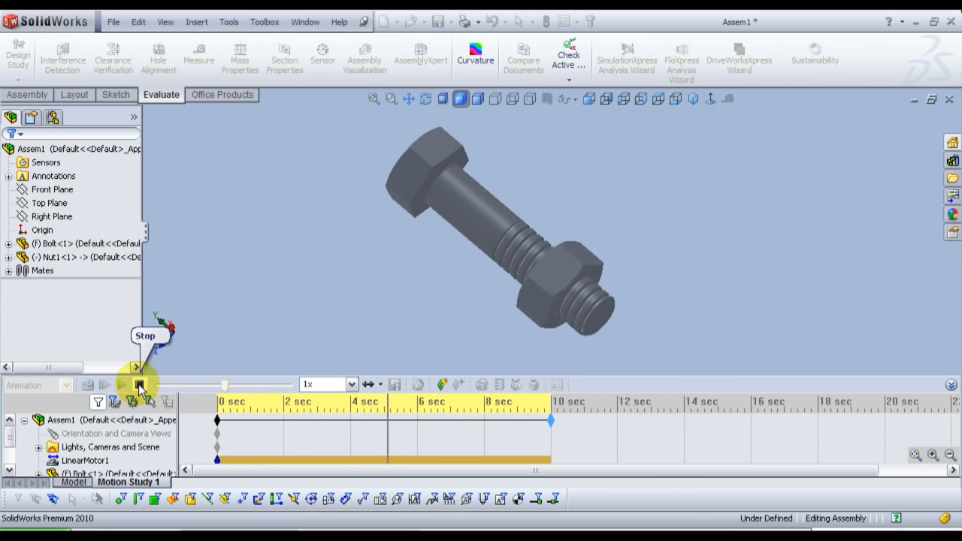
left_click(139, 386)
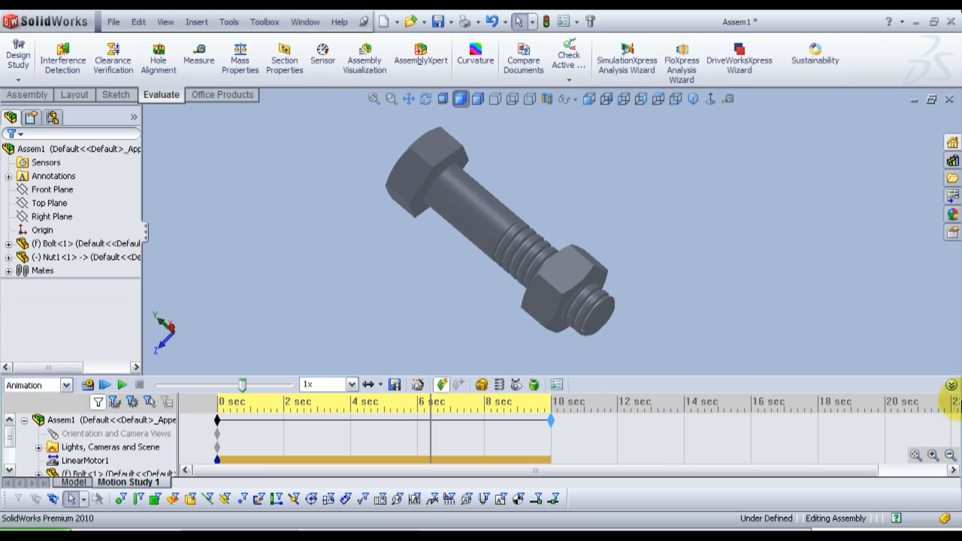